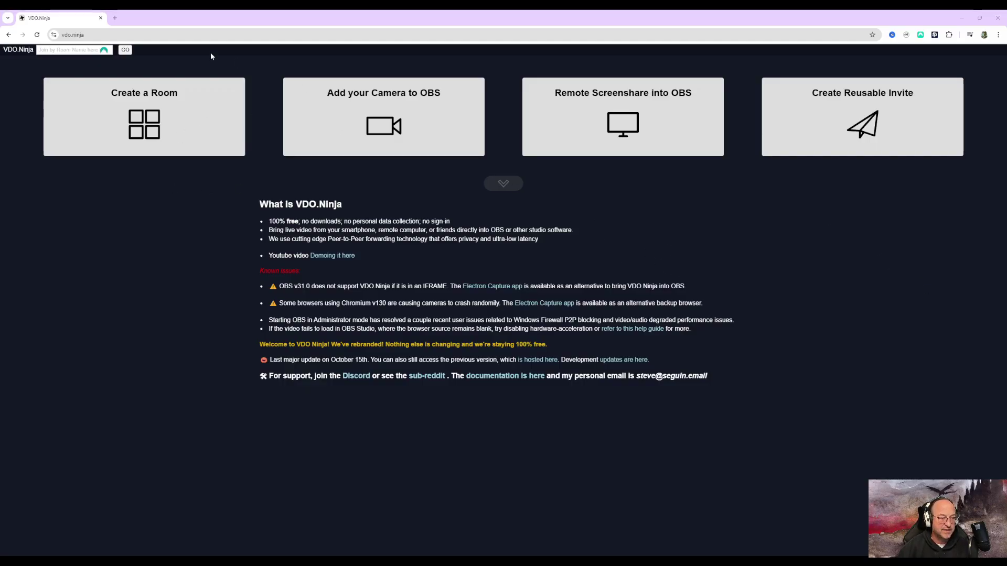
Clear away the VDO.Ninja home page window and the Matrix window, and bring up the VDO.Ninja push page.
click(120, 37)
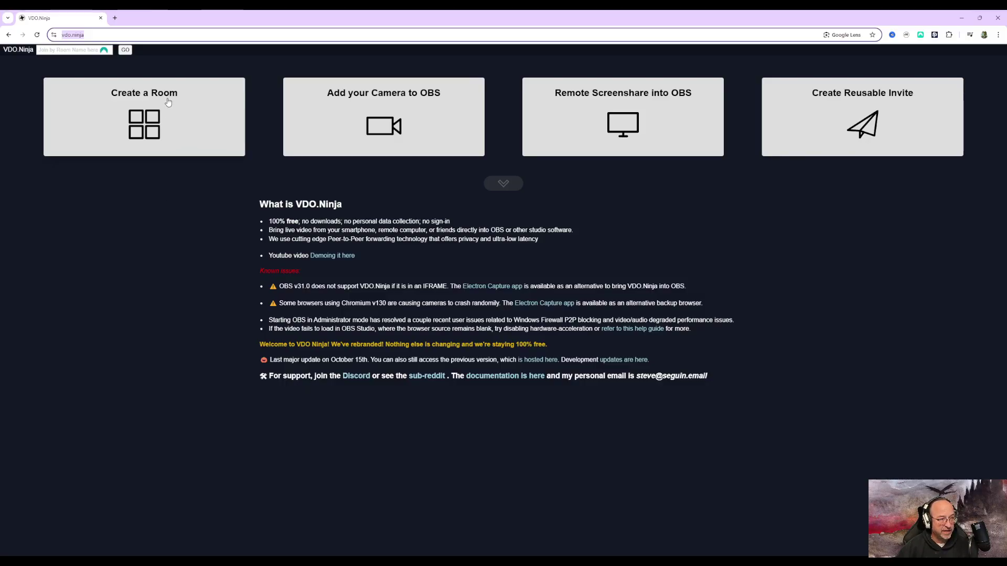
double_click(96, 35)
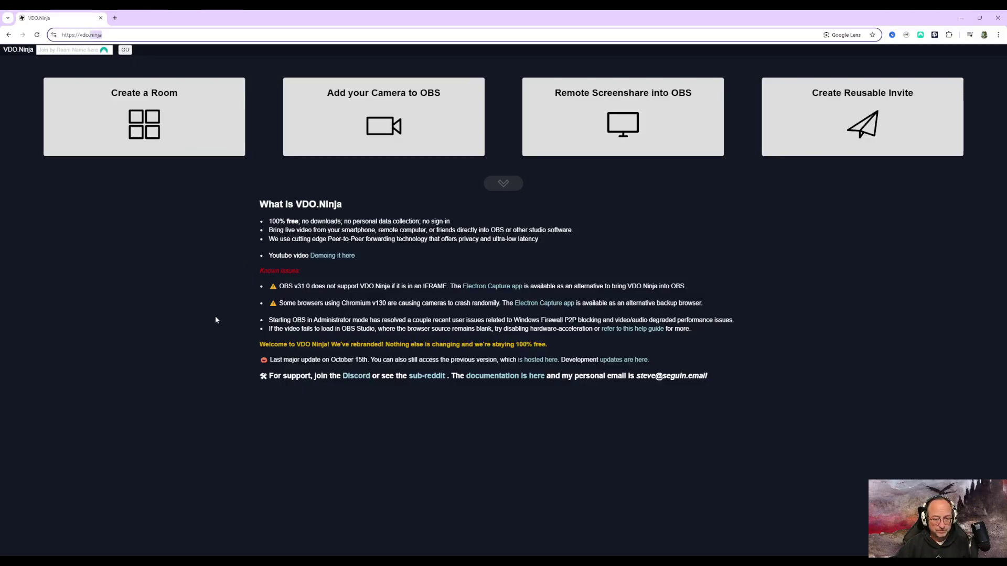
click(997, 19)
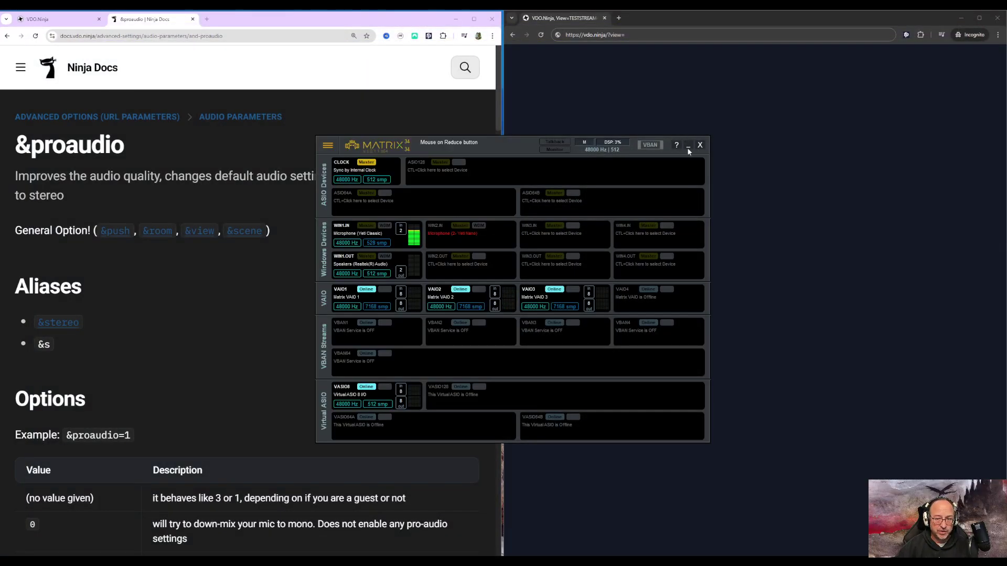
click(687, 144)
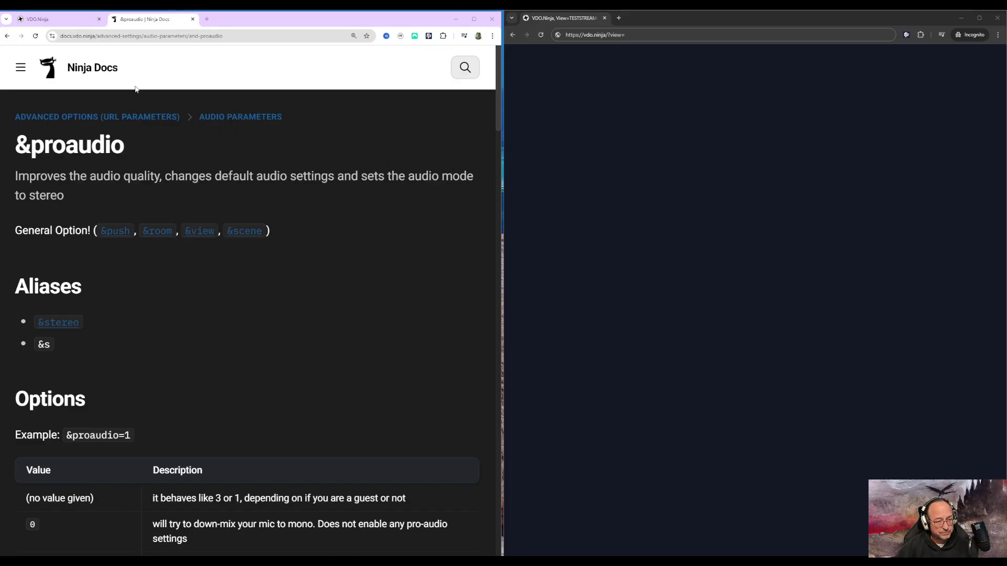
click(53, 19)
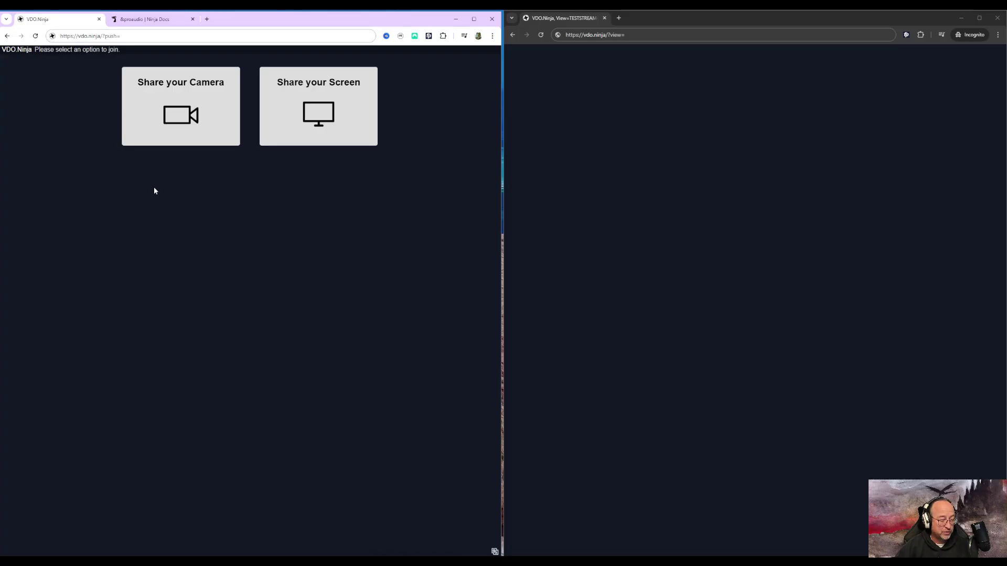
Review the push and view link formats in the Notepad note, put the note away, and compare them with both browser addresses.
click(656, 108)
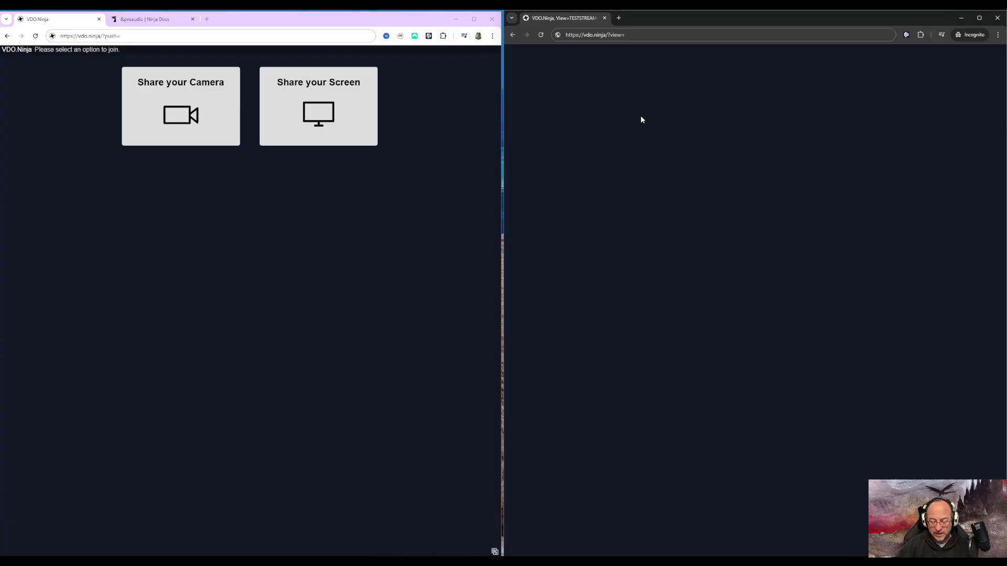
key(alt+Tab)
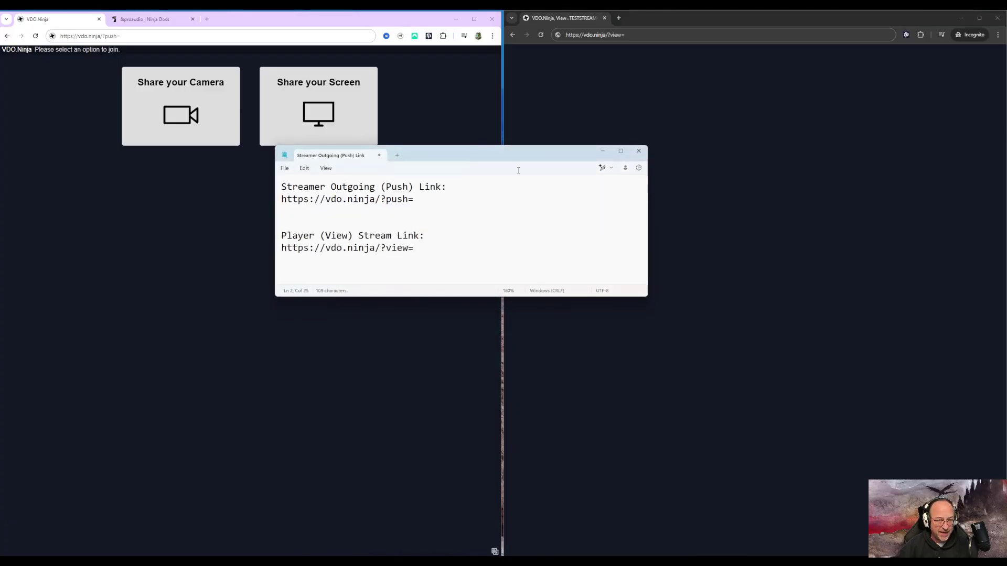
drag(529, 152, 350, 192)
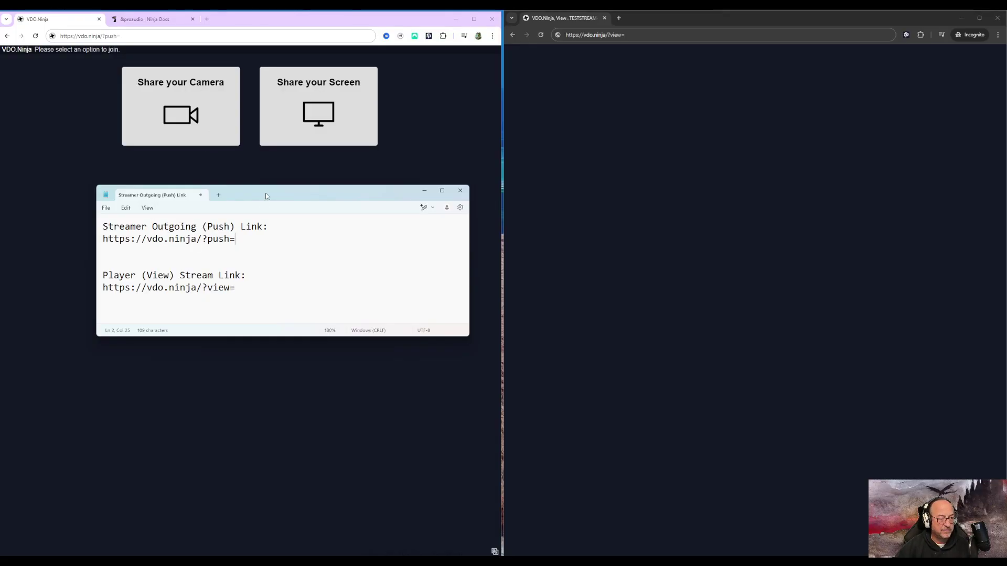
key(super+shift+Up)
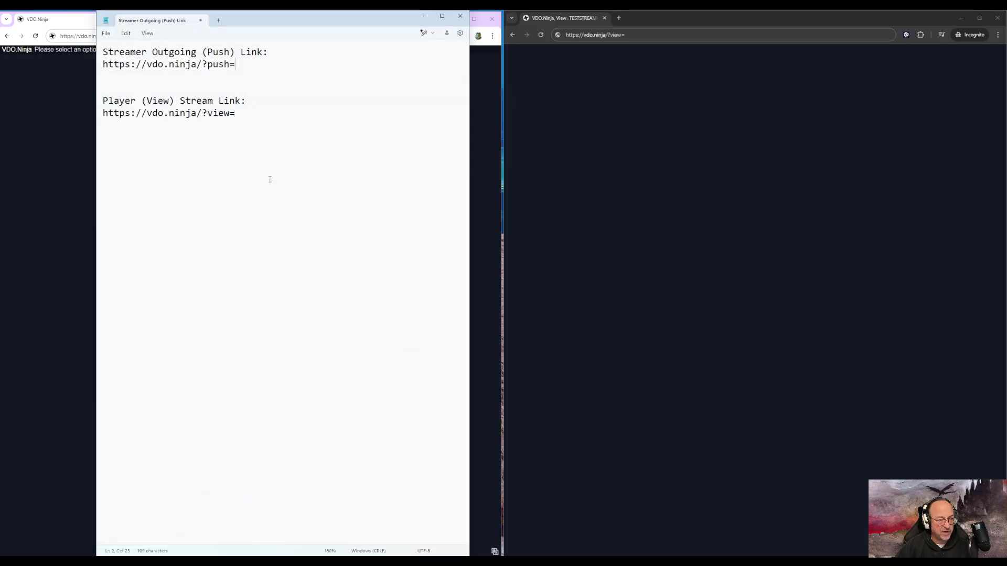
click(442, 16)
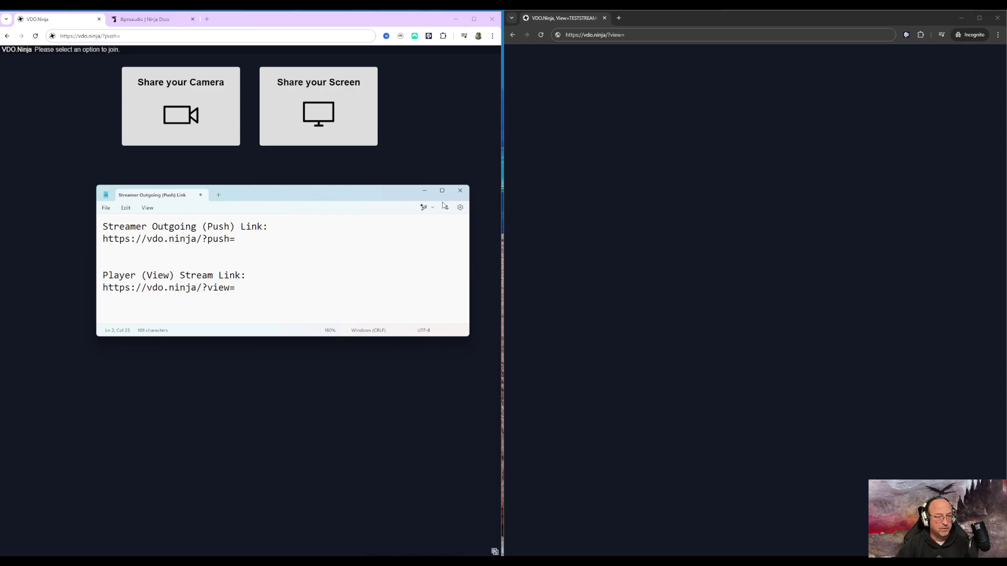
click(423, 192)
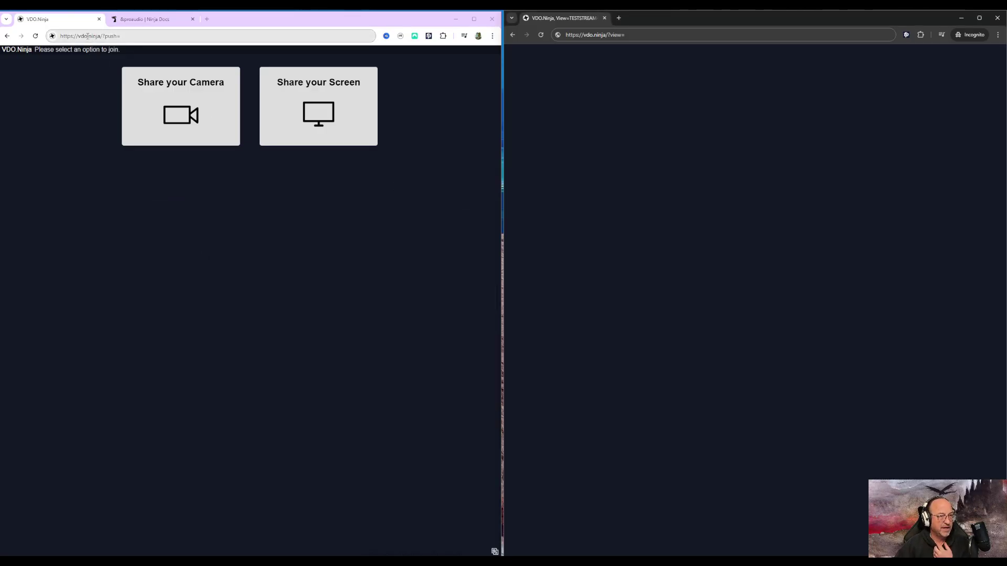
click(127, 35)
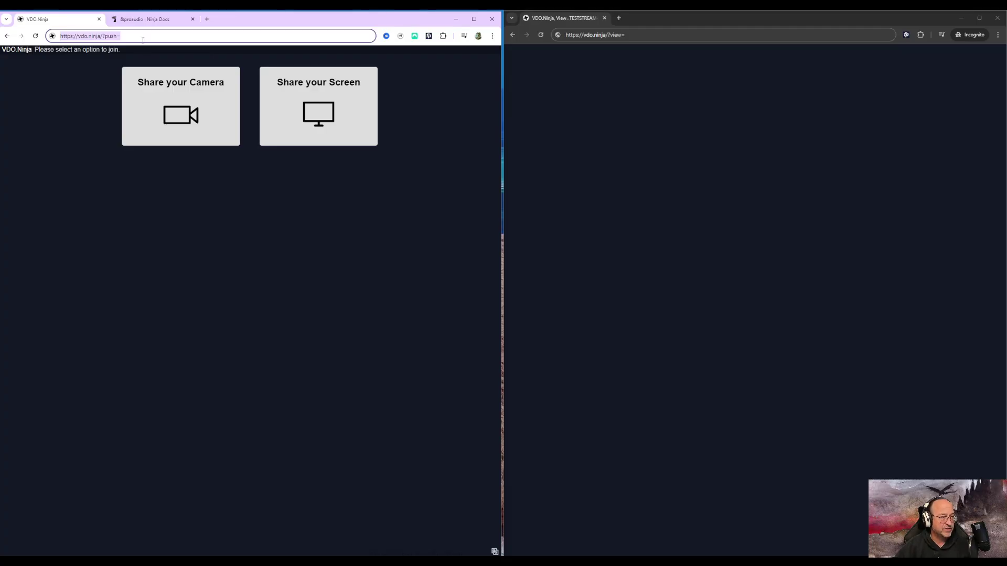
key(End)
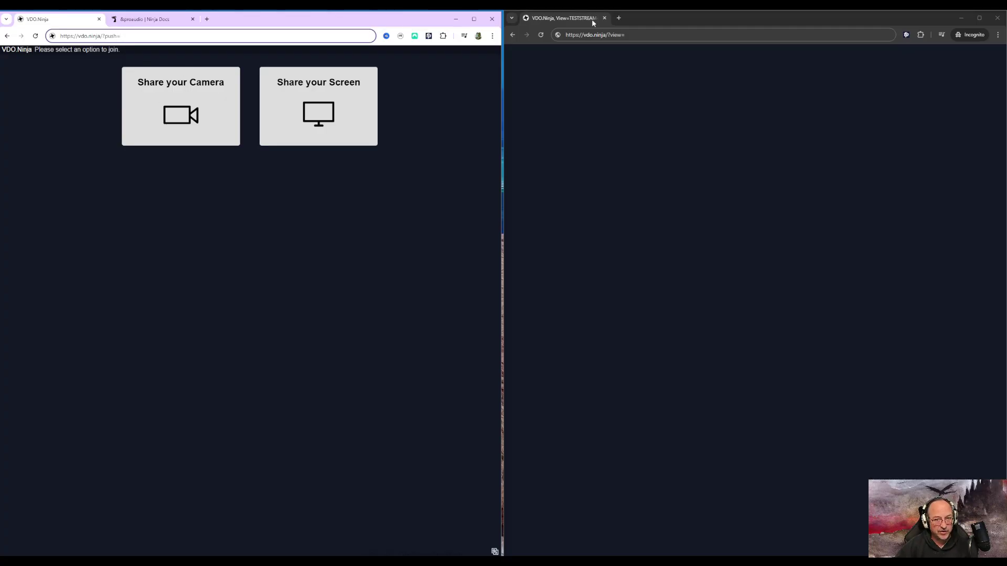
click(624, 35)
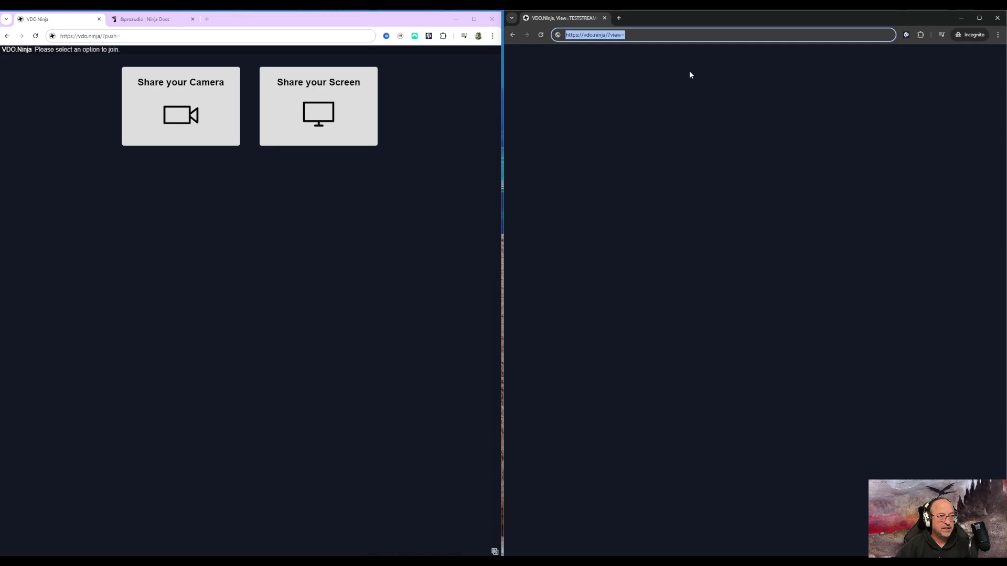
click(643, 77)
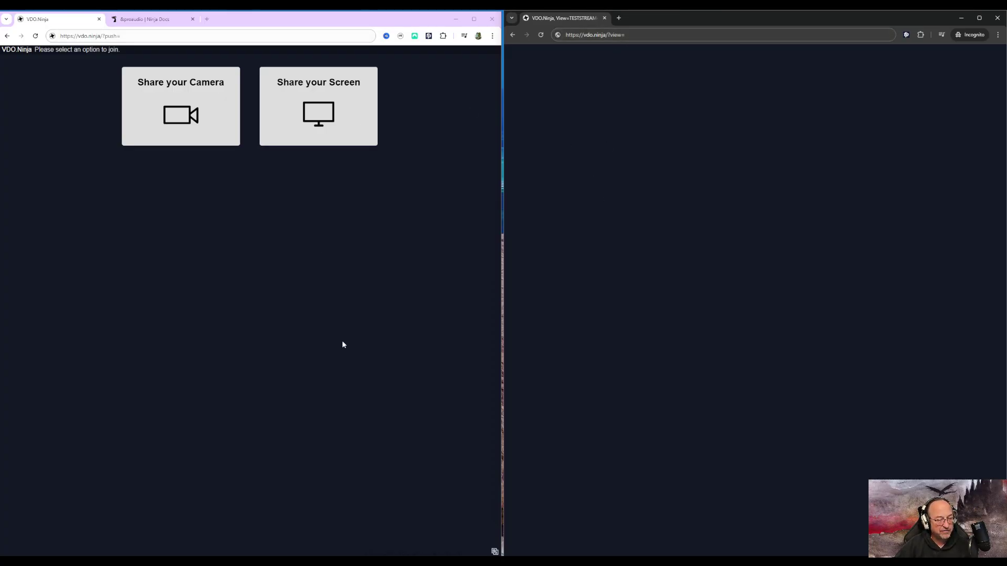
Append the stream ID TEST_stream_5555 to the push link and load it, agreeing to leave the current page.
click(147, 37)
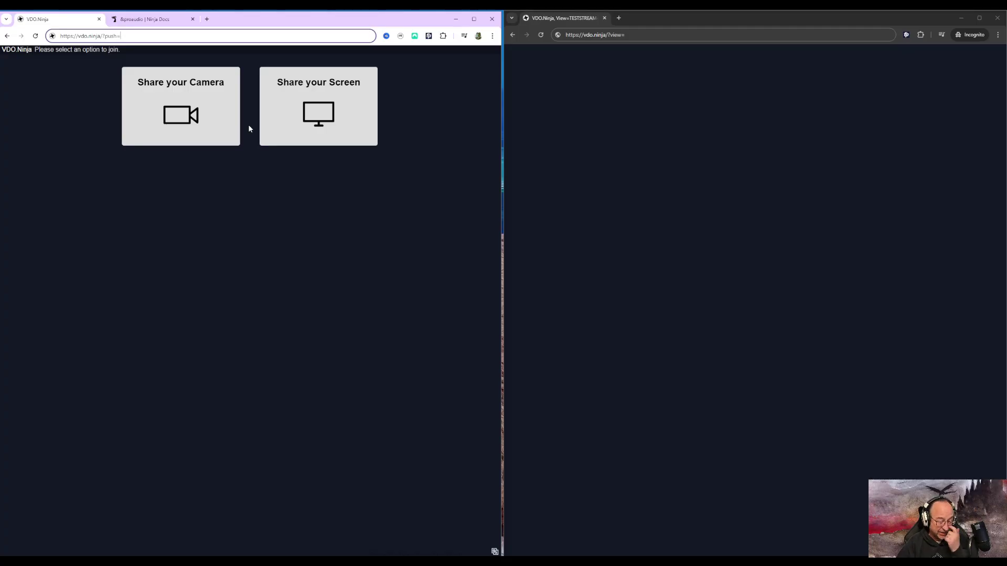
key(Caps_Lock)
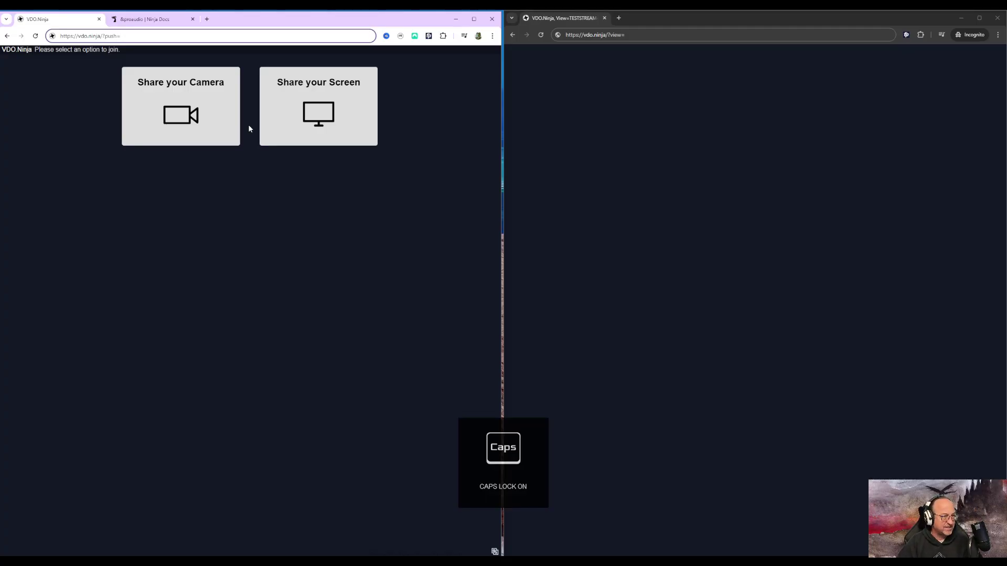
text(TEST)
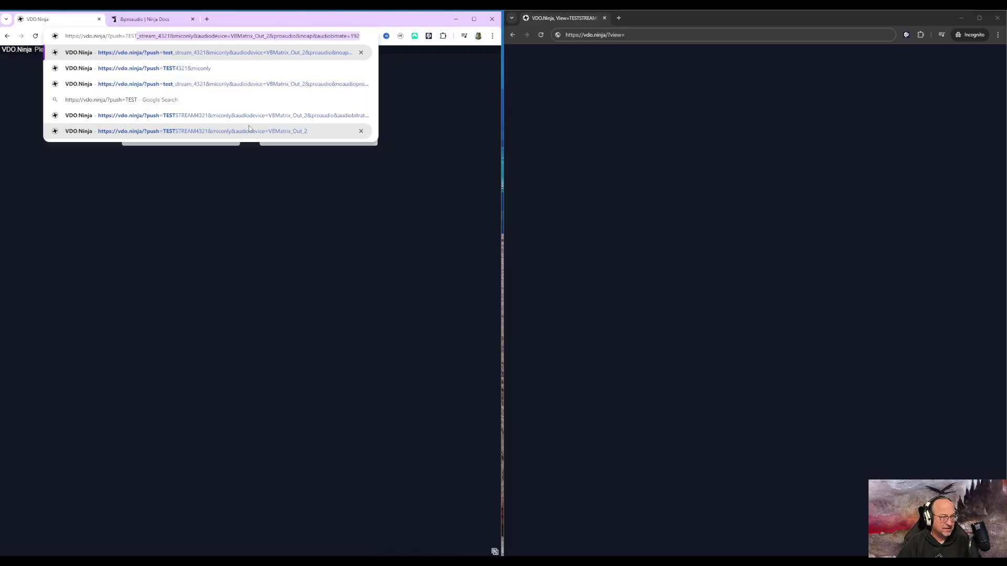
text(_)
key(Caps_Lock)
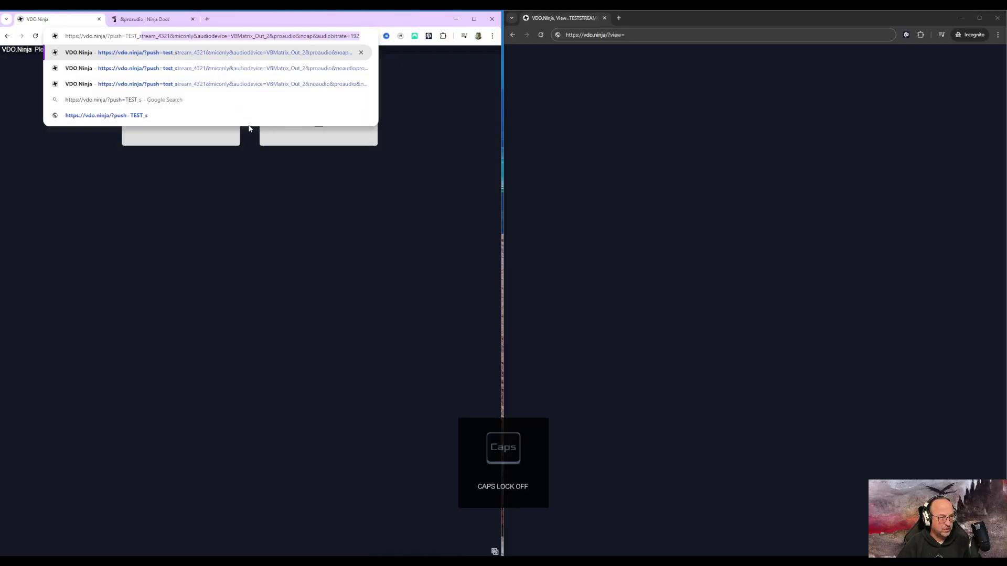
text(stream_)
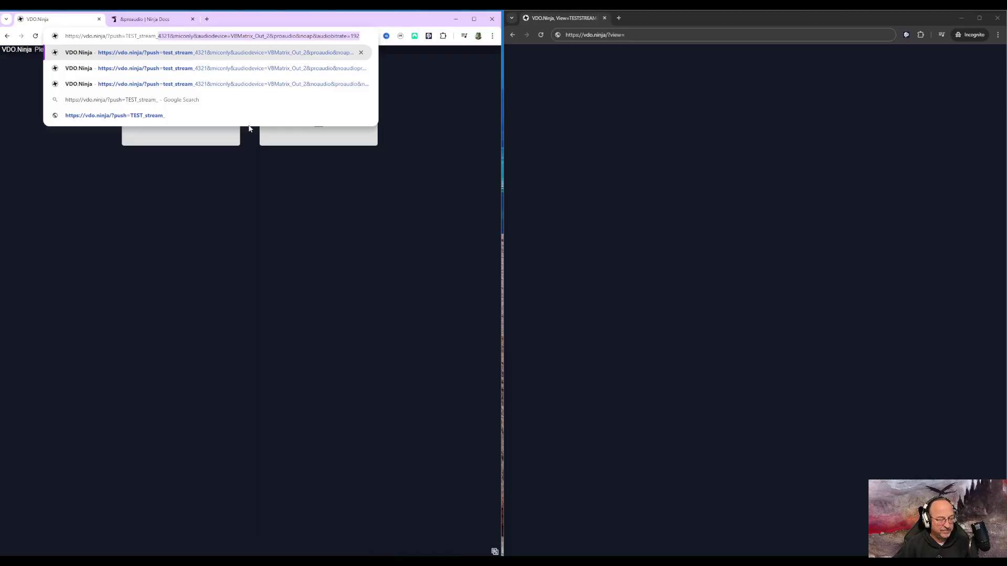
text(5555)
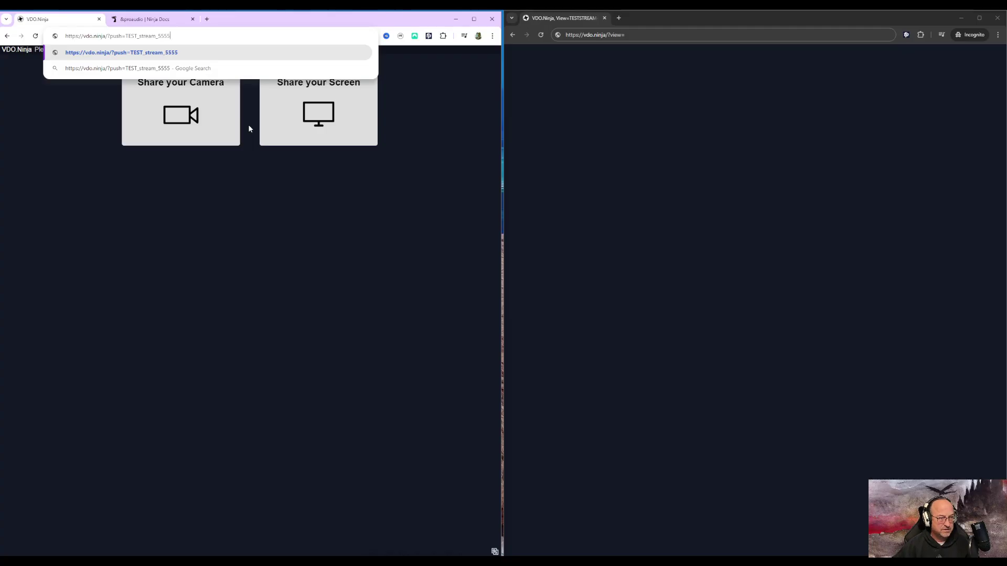
key(Return)
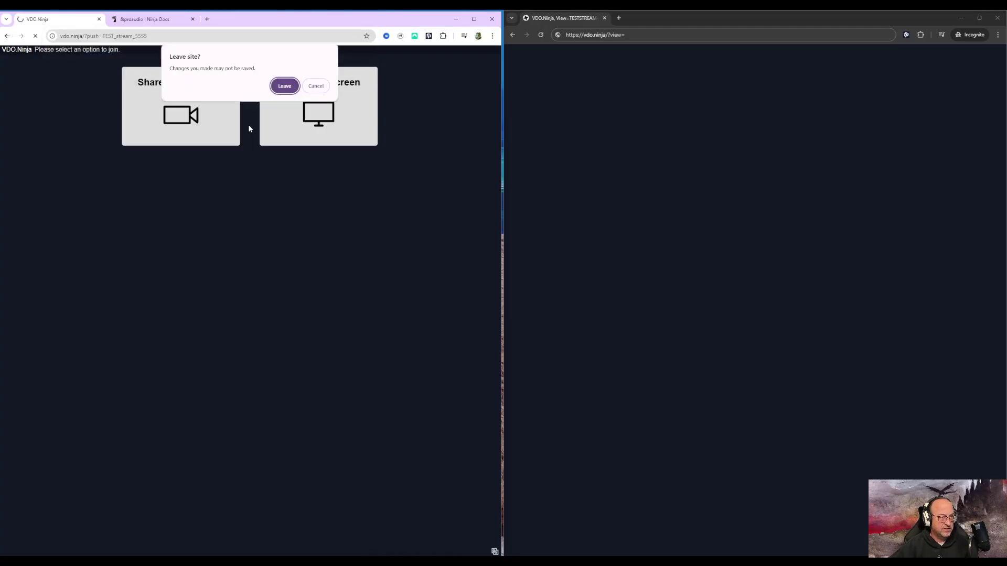
click(281, 86)
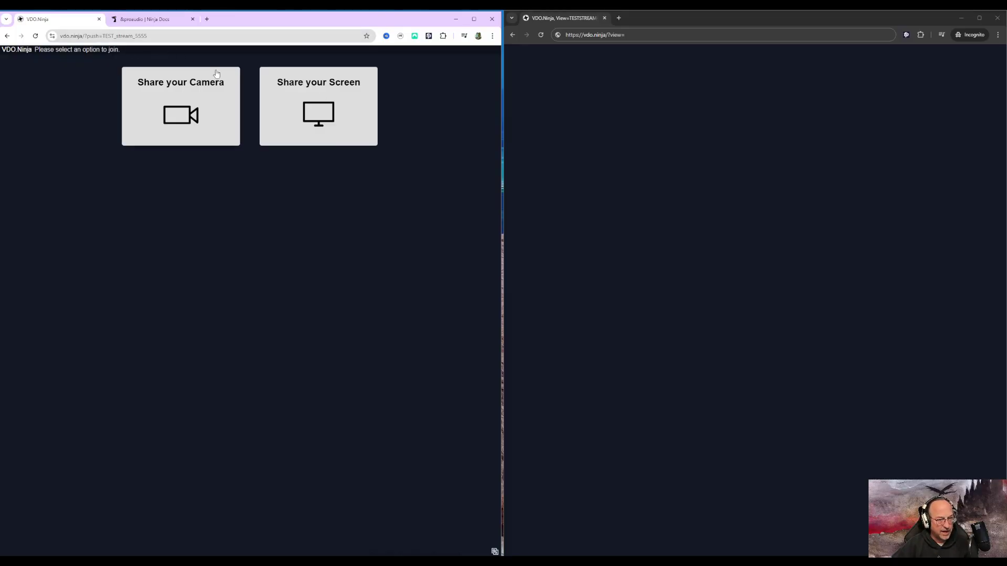
click(659, 34)
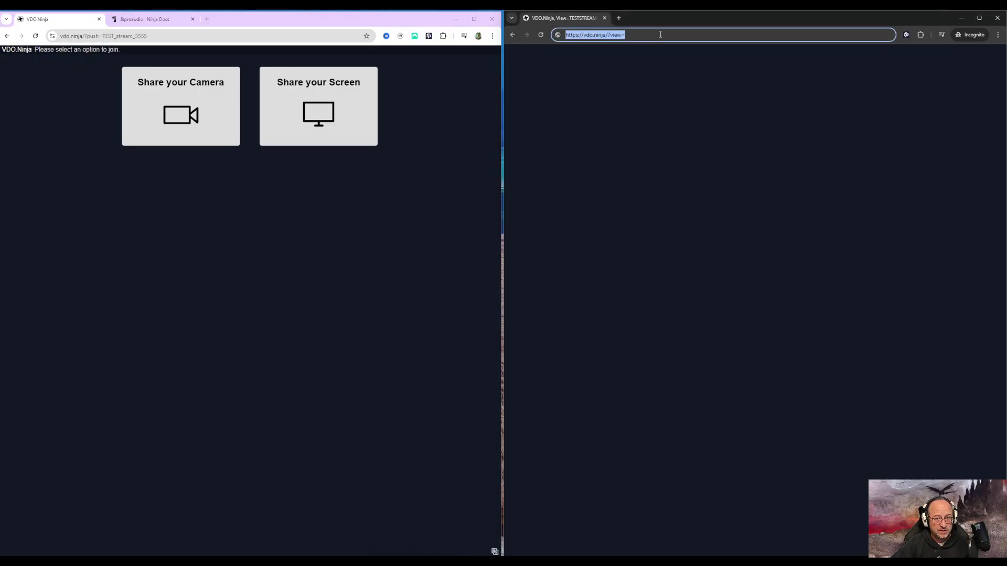
click(660, 34)
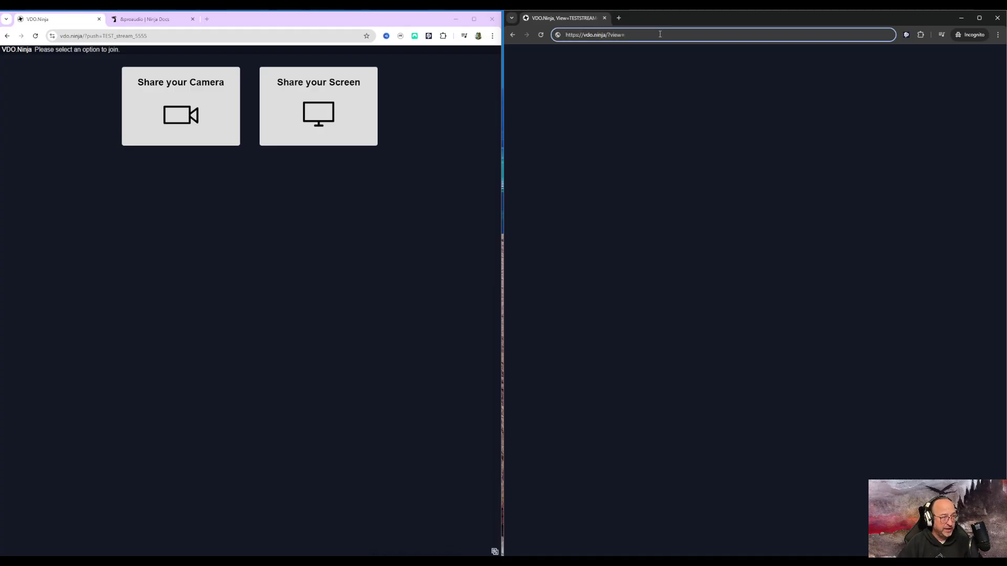
key(Caps_Lock)
text(TE)
key(Caps_Lock)
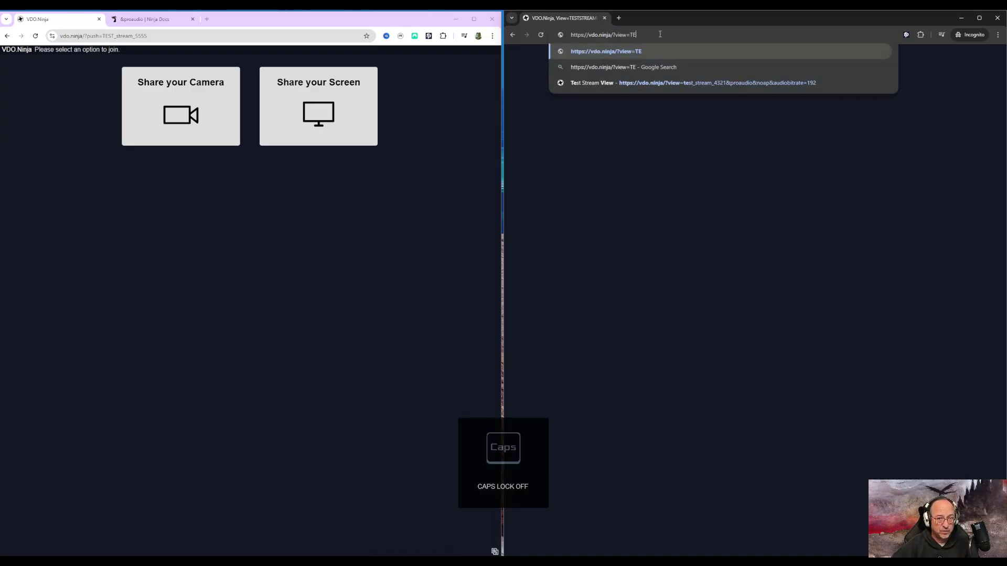
key(BackSpace)
key(BackSpace)
Copy the stream ID TEST_stream_5555 from the push link to the end of the incognito window's view link and load it.
drag(149, 36, 104, 42)
key(ctrl+c)
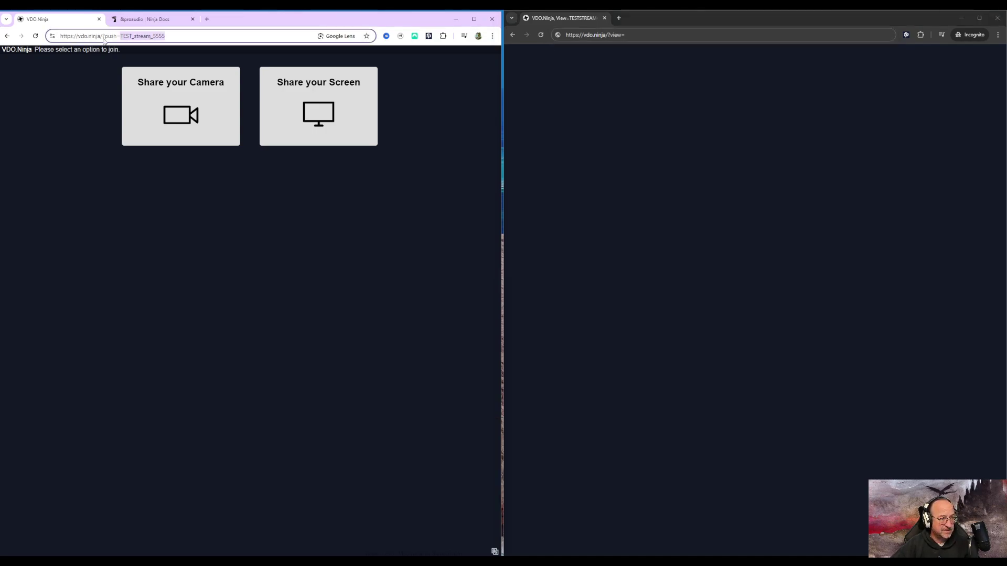
click(512, 19)
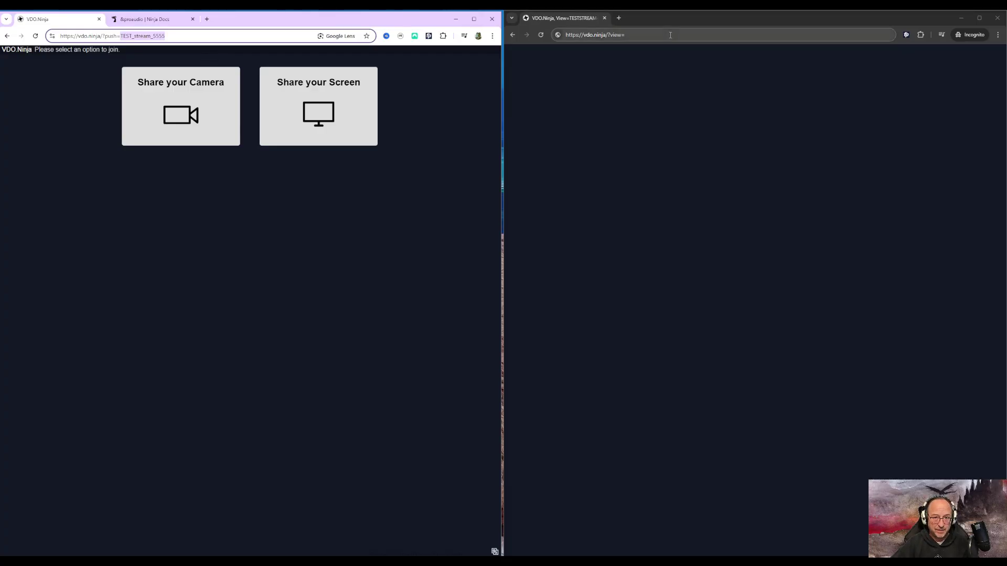
key(ctrl+v)
key(Return)
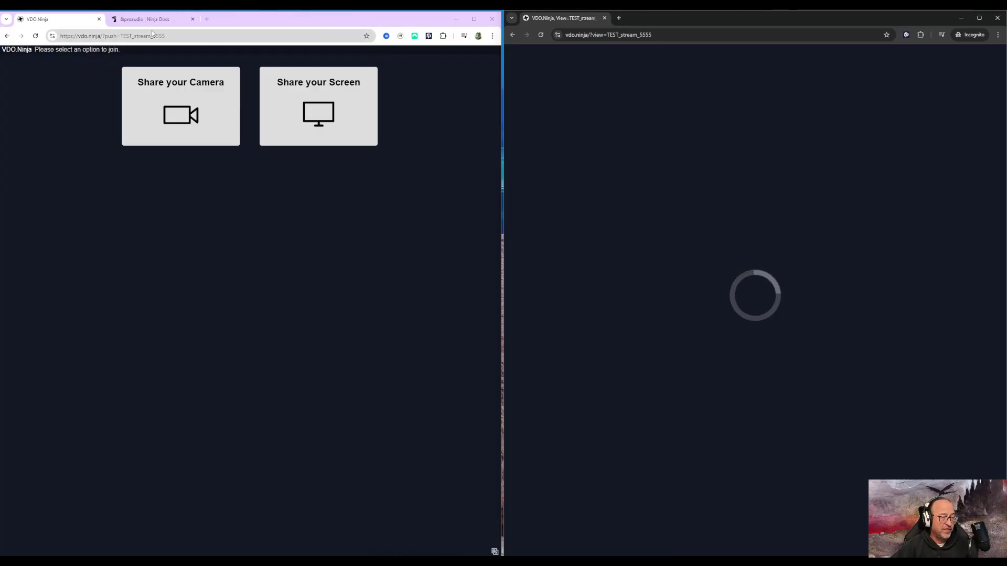
Examine the URL parameters listed under Advanced Options in Ninja Docs, and return to the VDO.Ninja push page.
click(144, 19)
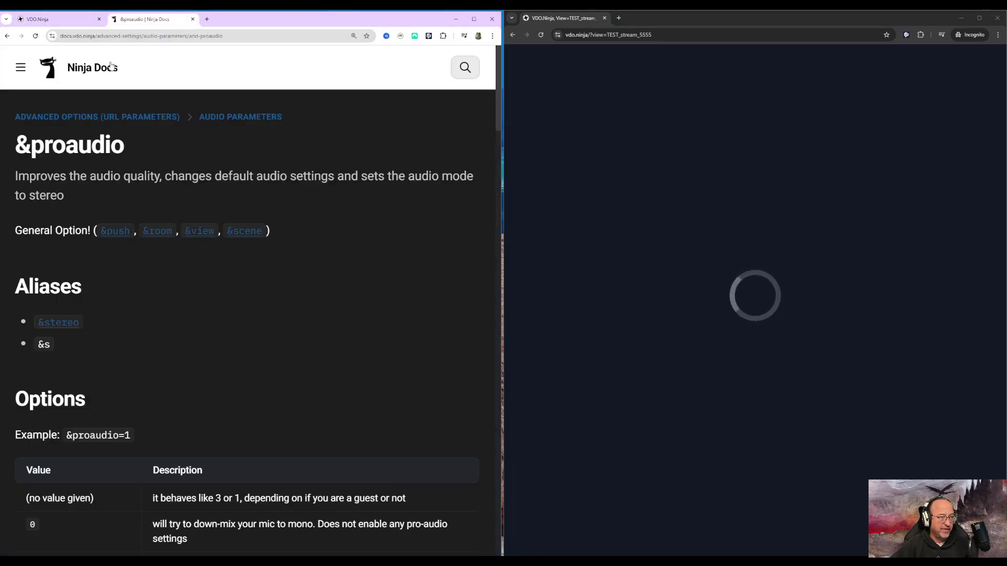
click(21, 67)
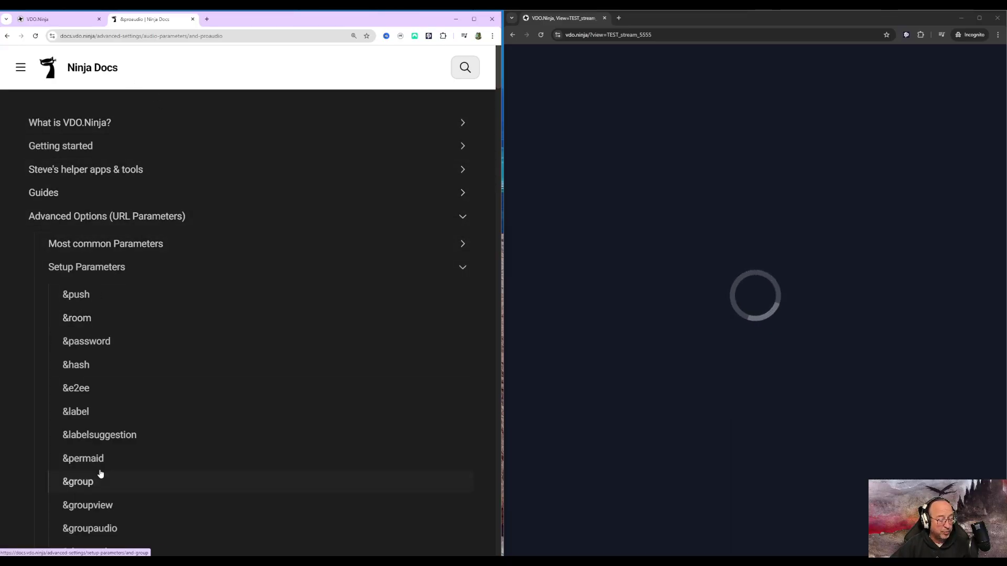
scroll(110, 455, down, 1)
scroll(99, 425, up, 1)
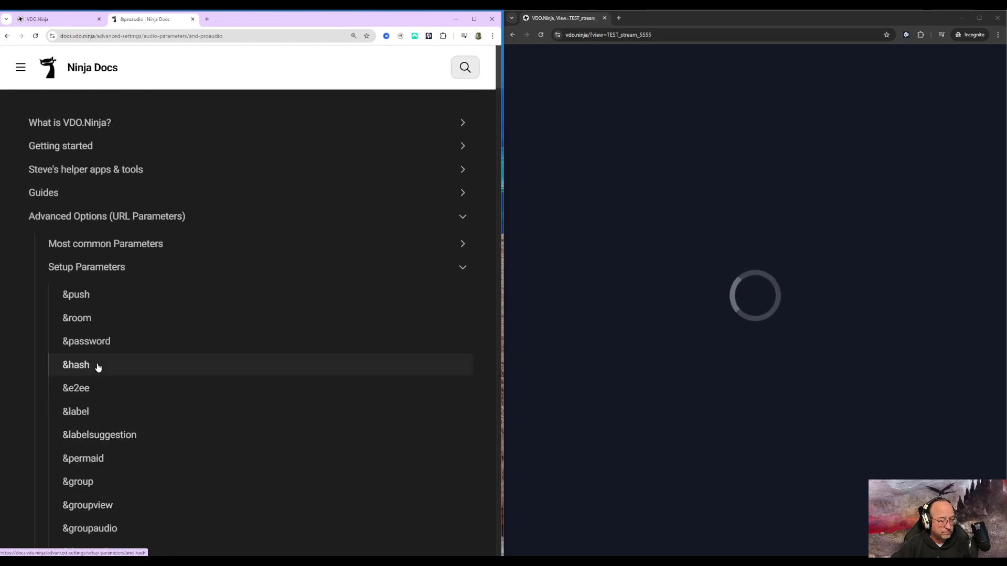
scroll(110, 273, down, 2)
scroll(126, 220, up, 2)
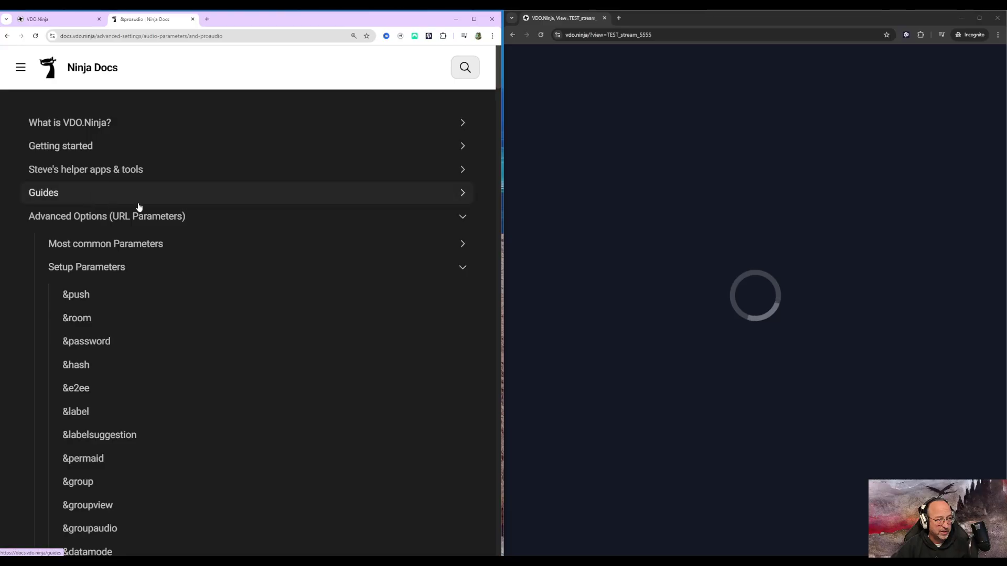
scroll(180, 140, down, 1)
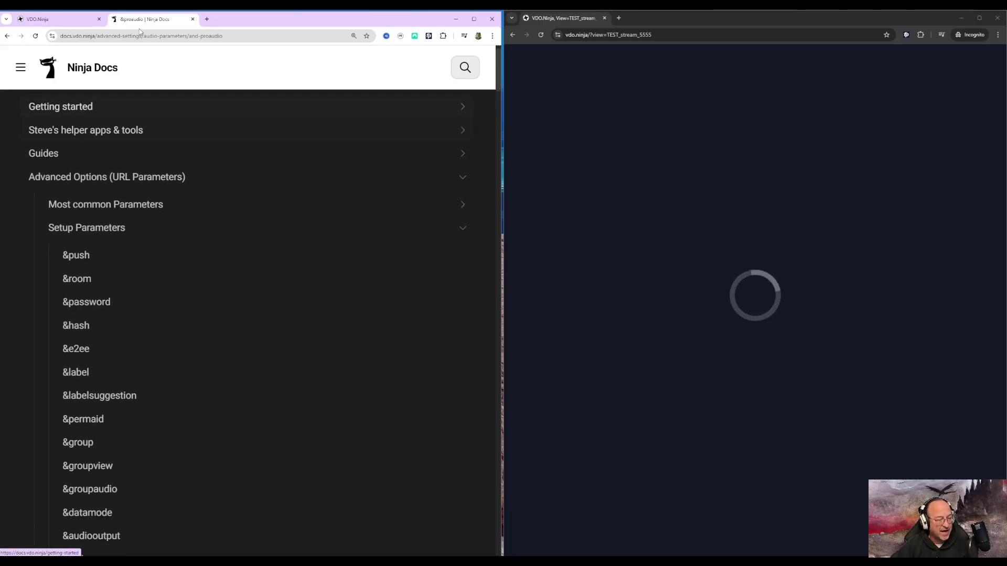
click(92, 15)
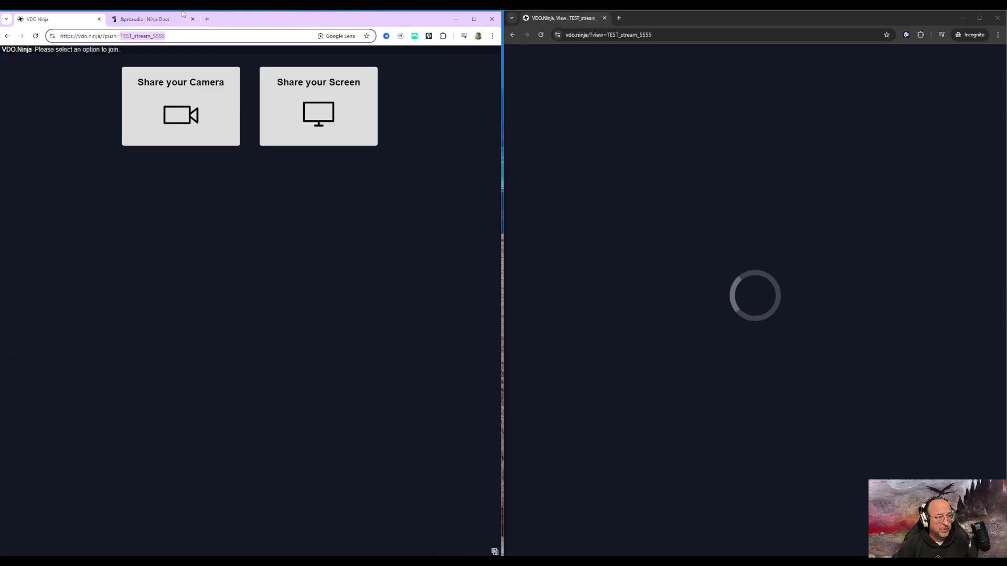
Append &miconly to the push link, load it, and expand the list of audio sources.
click(179, 33)
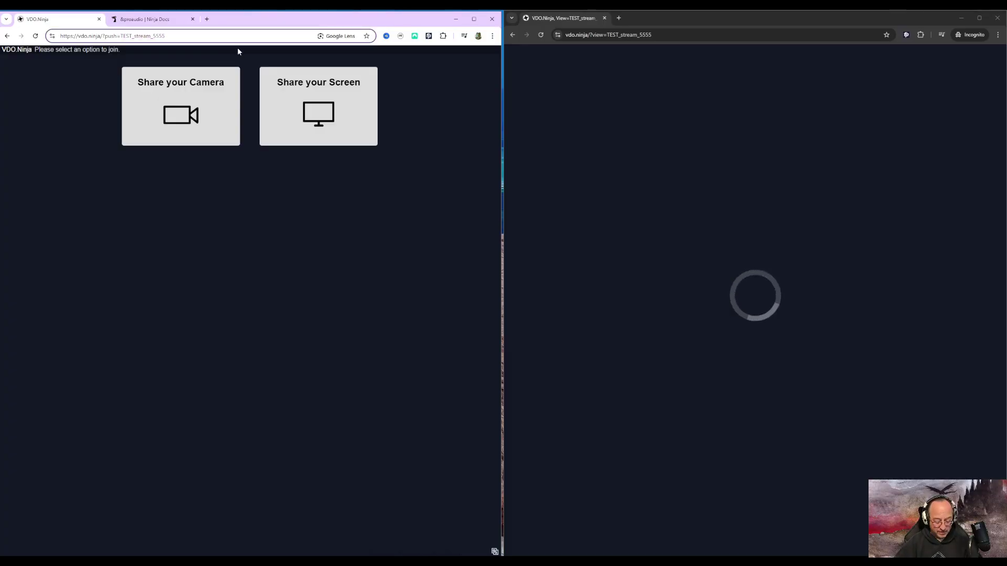
text(&mic)
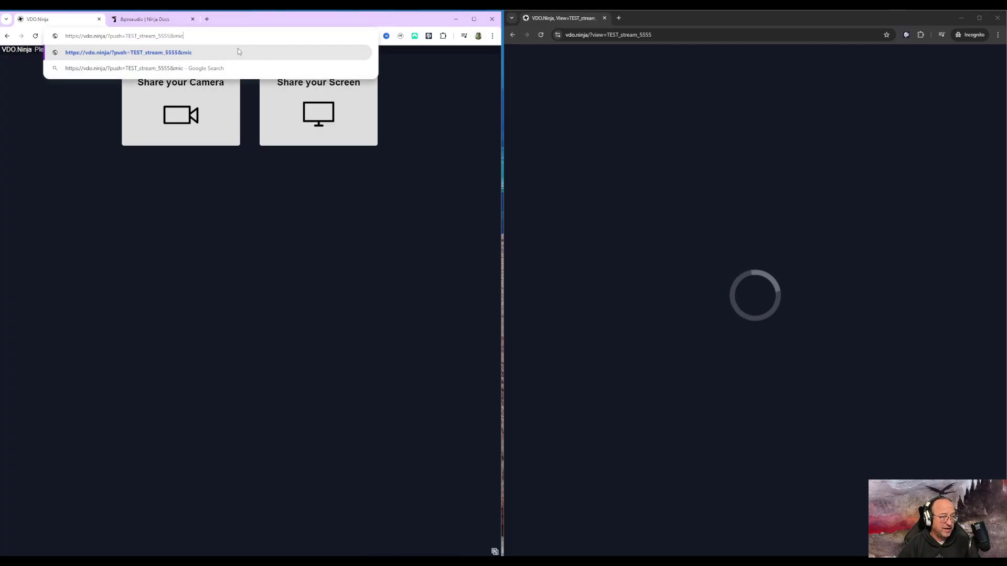
text(only)
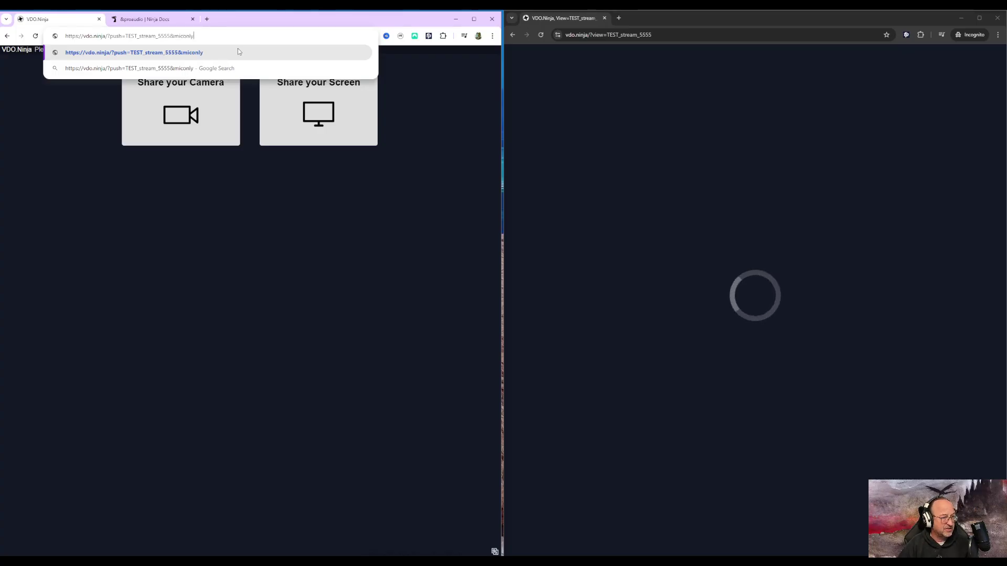
key(Return)
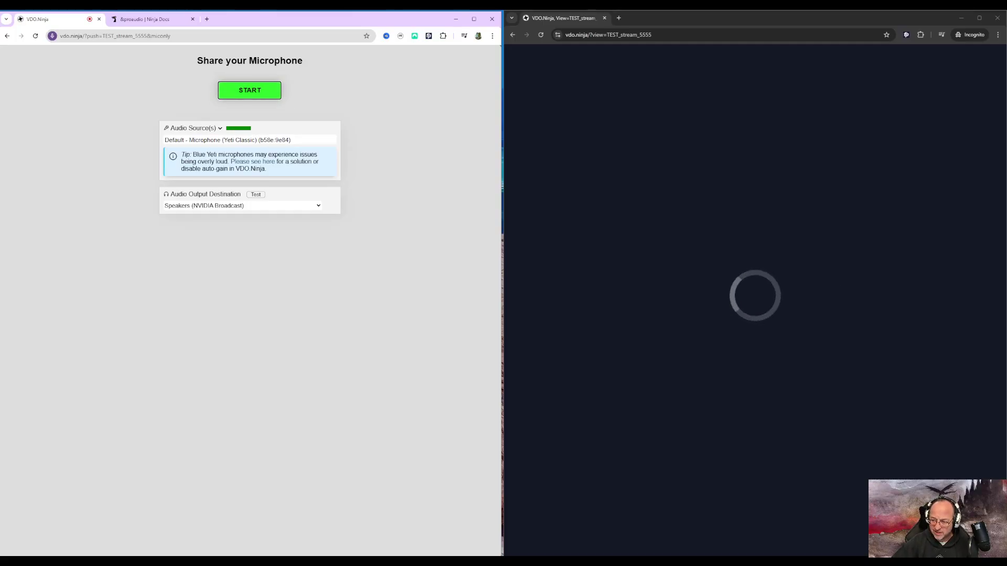
click(220, 130)
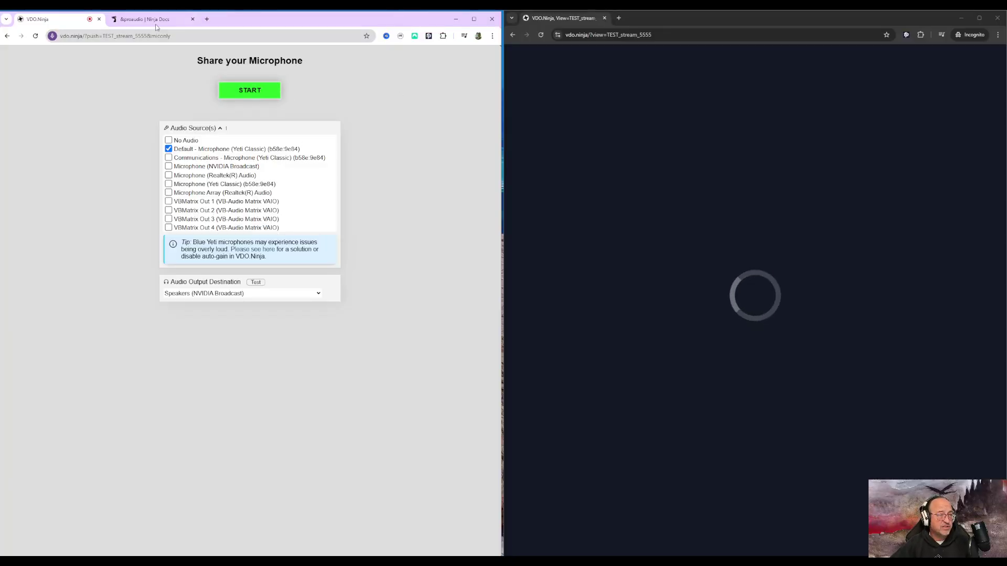
Append &audiodevice=VBMatrix_Out_2 to the push link and load it, agreeing to leave the current page.
click(202, 38)
key(End)
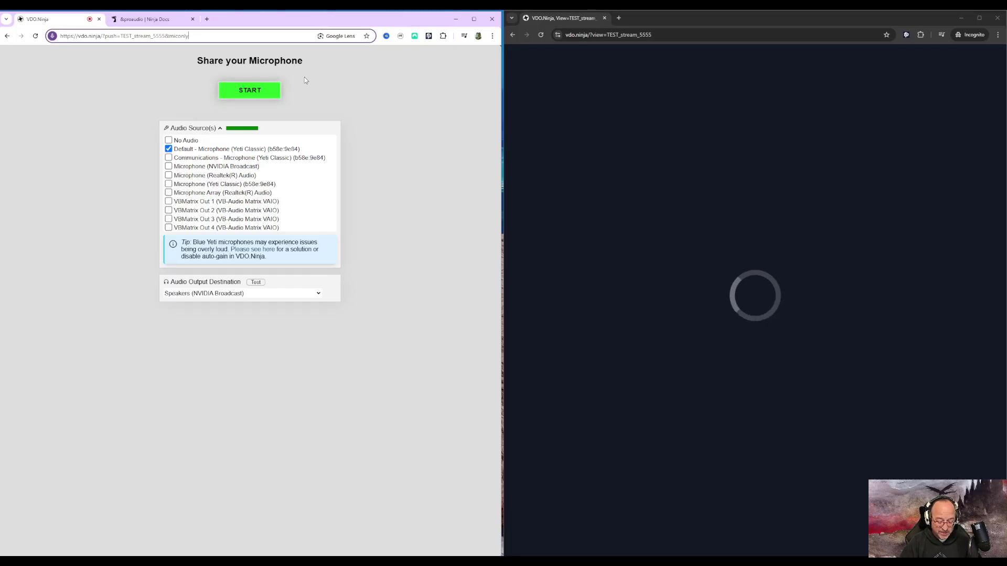
text(&)
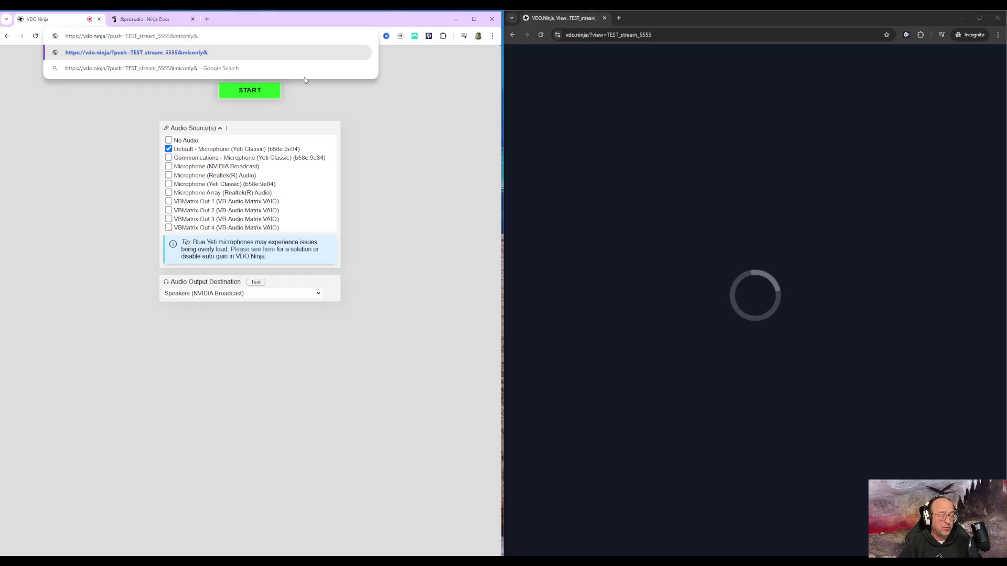
text(audiot)
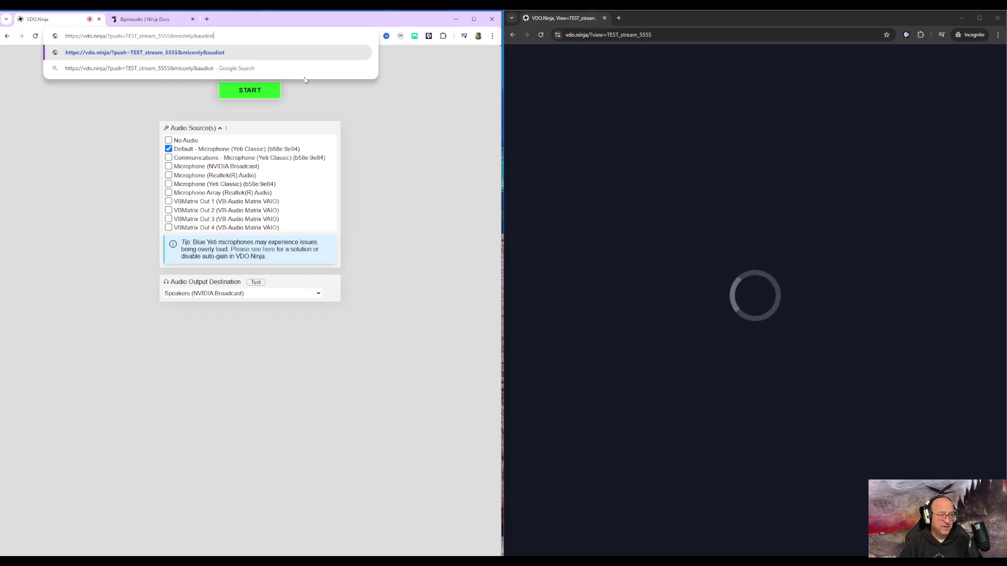
key(BackSpace)
text(devi)
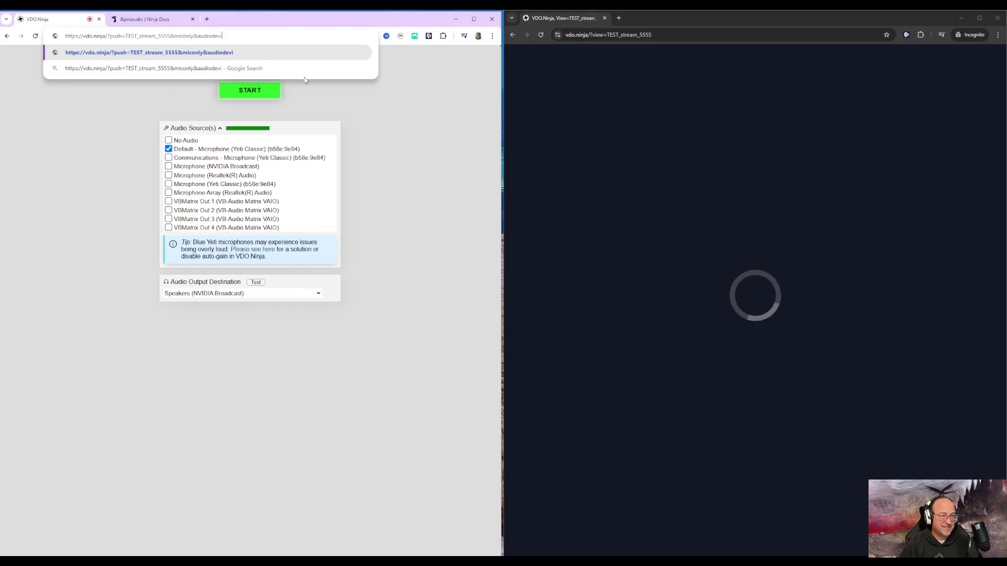
text(ce=)
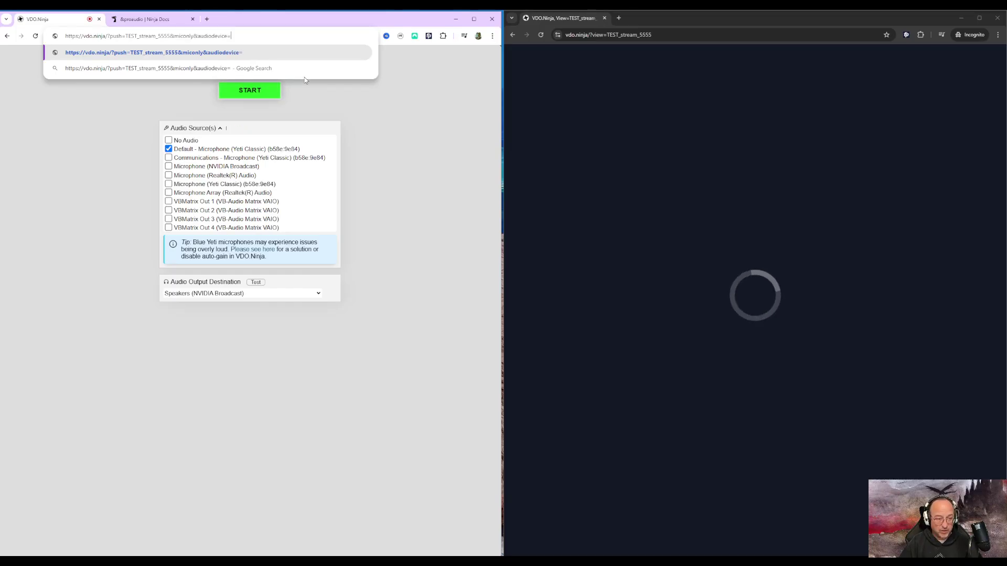
key(Caps_Lock)
text(VB)
key(Caps_Lock)
text(Matr)
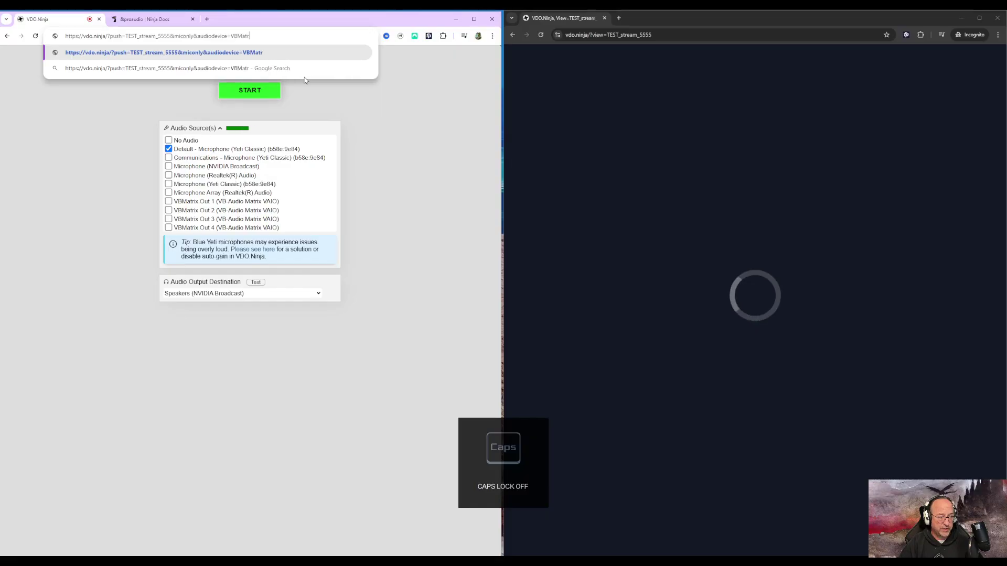
text(ix_O)
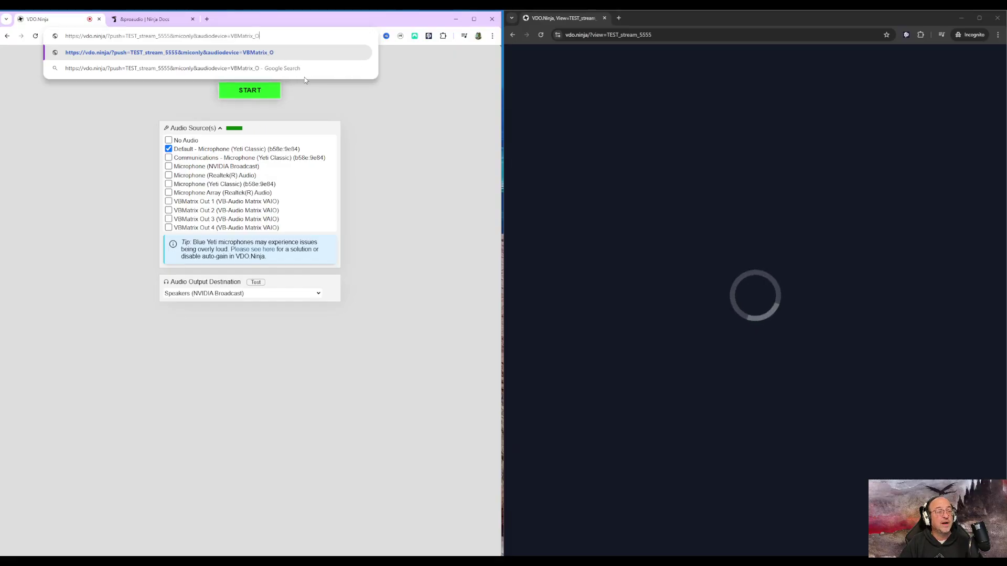
text(ut_2)
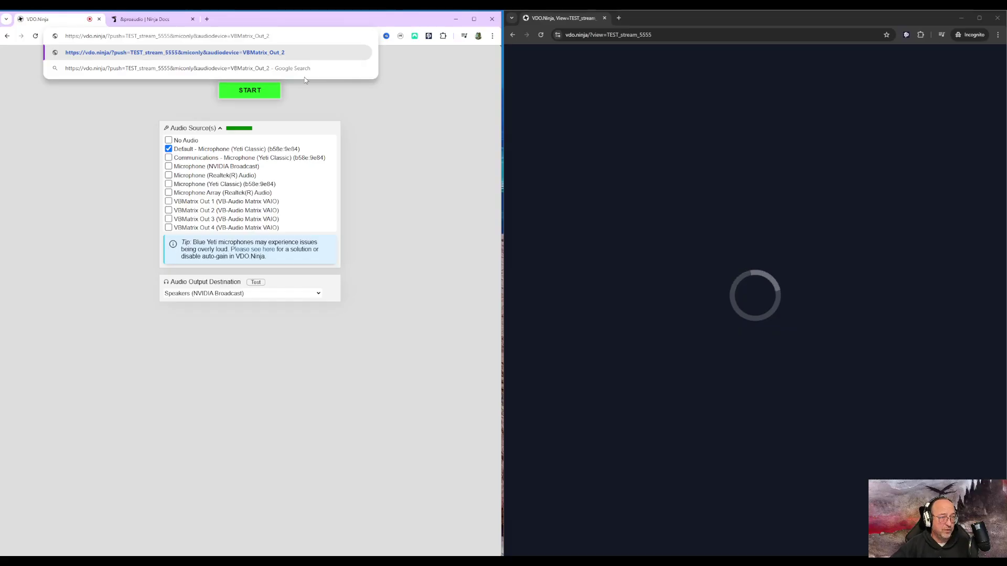
key(Return)
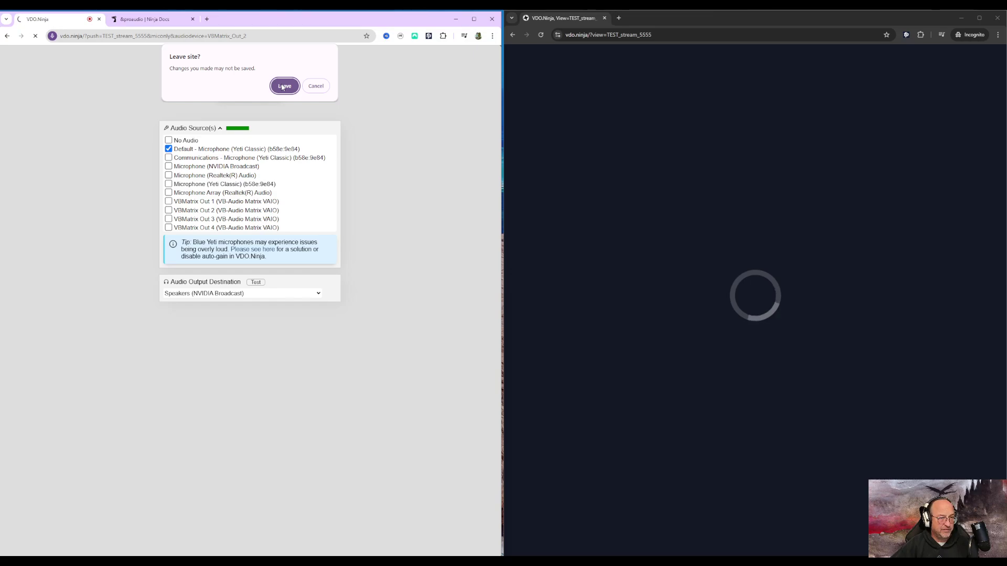
click(285, 86)
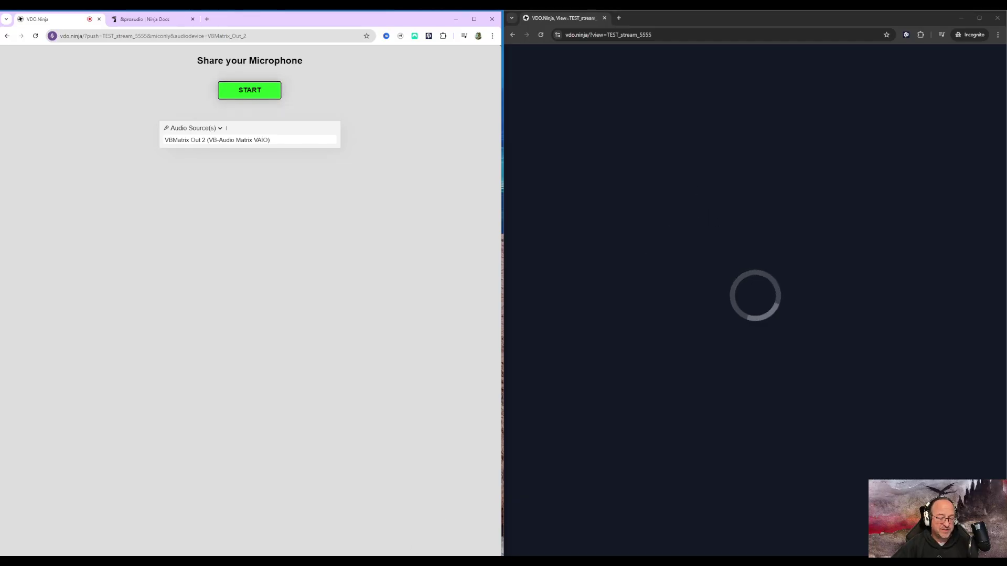
Switch to VB-Audio Matrix, examine which sources feed VBMatrix Out 2 in the routing grid, and minimize both Matrix windows.
key(alt+Tab)
drag(524, 144, 276, 174)
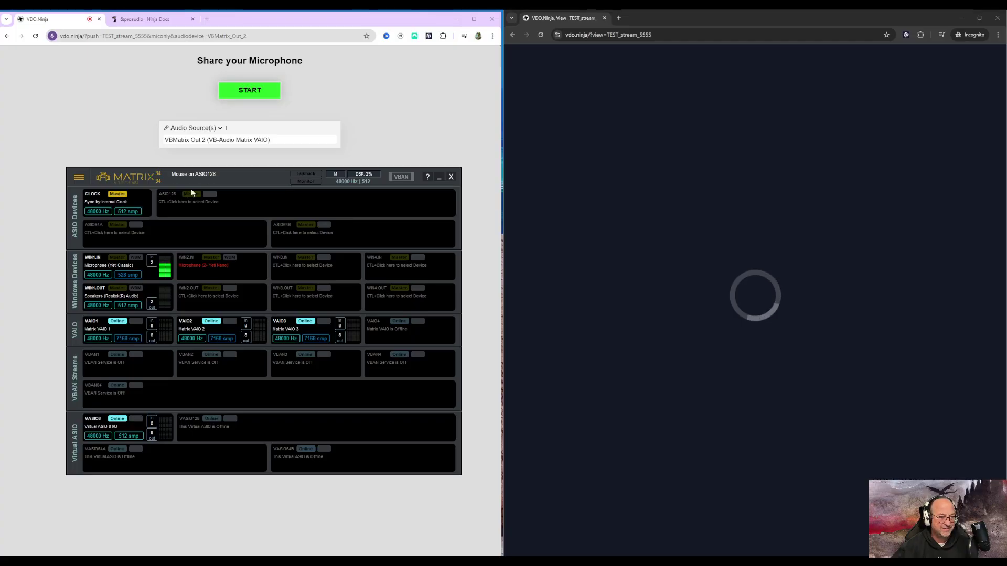
click(132, 182)
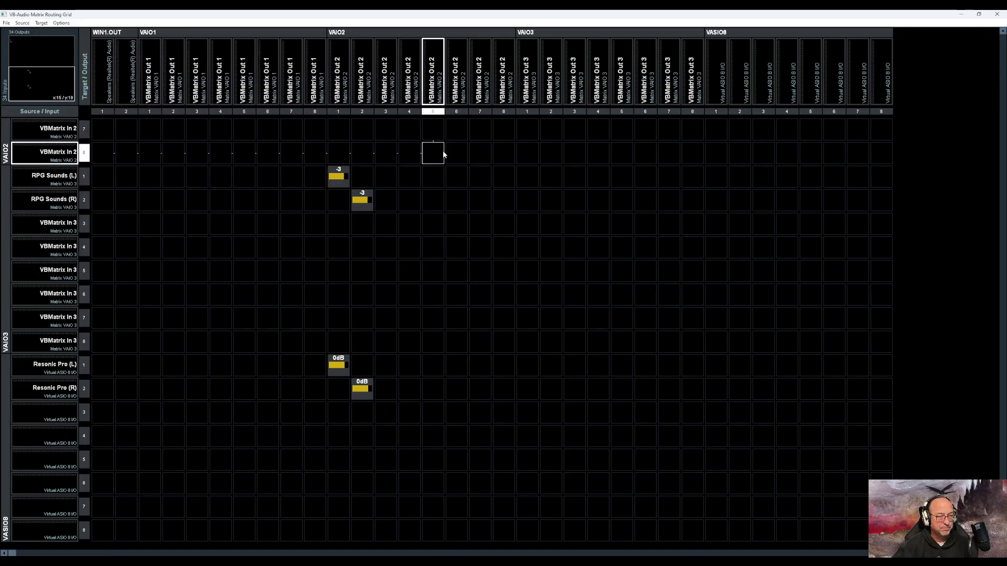
scroll(455, 317, up, 8)
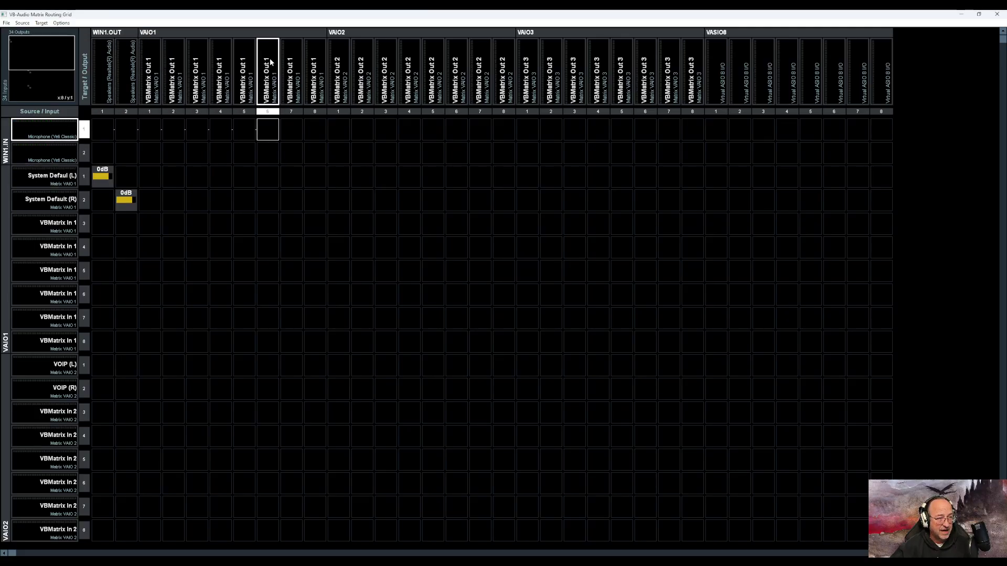
scroll(177, 240, down, 8)
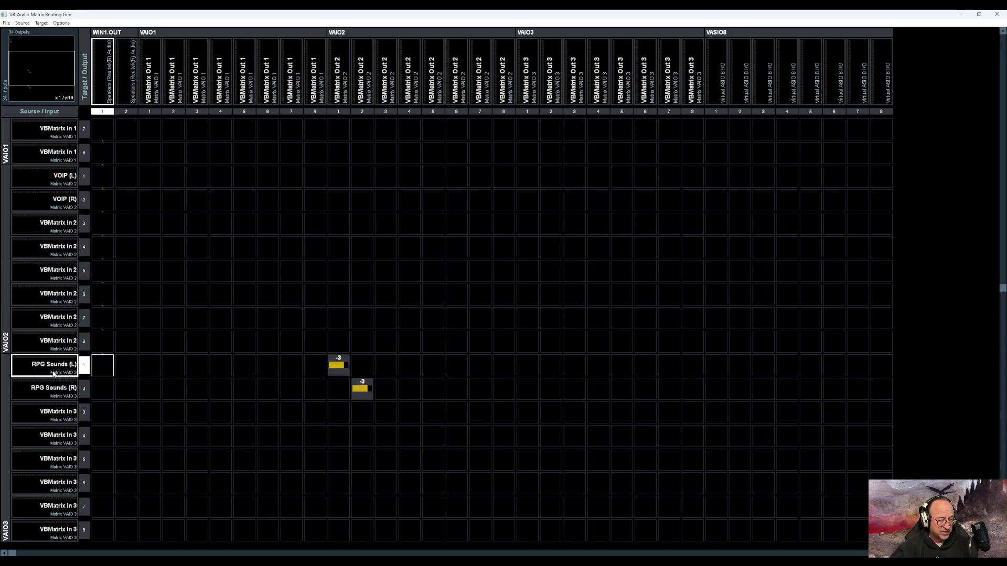
scroll(57, 381, down, 5)
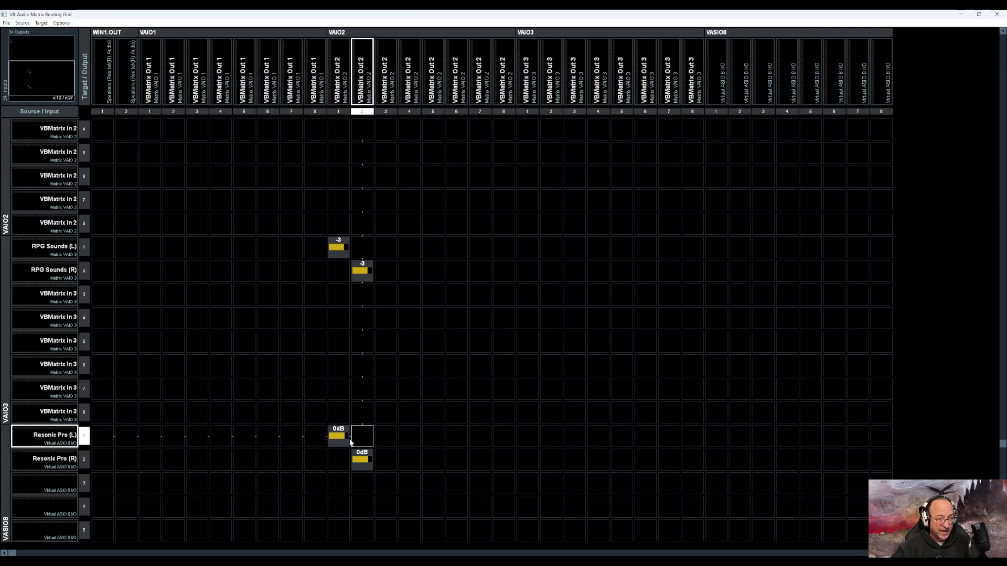
click(961, 14)
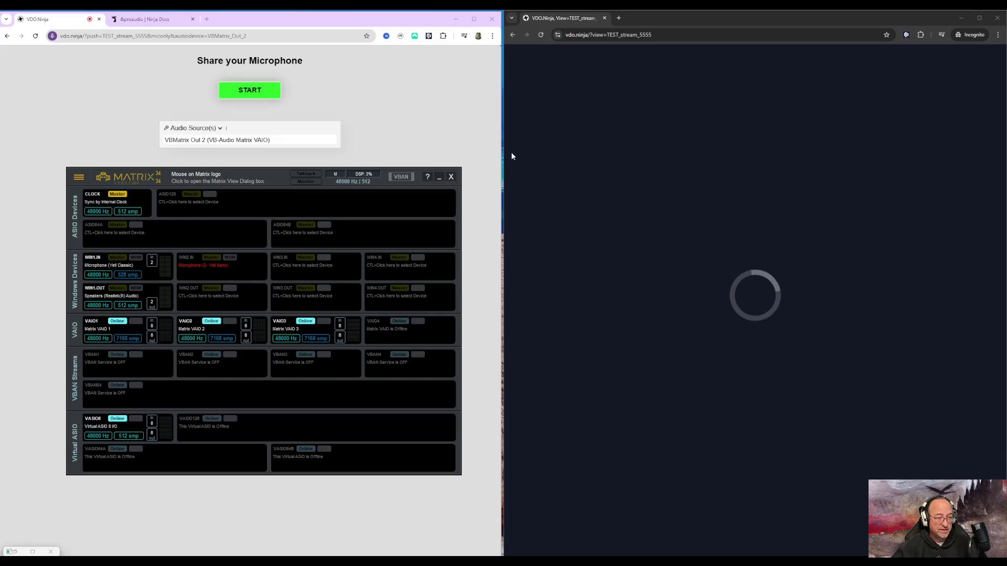
click(439, 176)
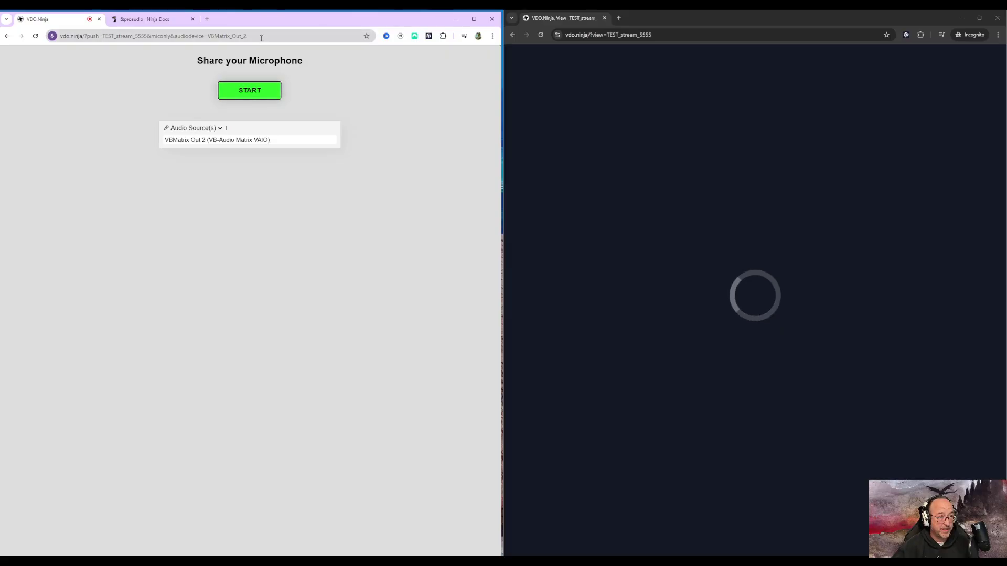
Copy the full push link from the browser and replace the push link template in the Notepad note with it.
click(326, 35)
key(ctrl+c)
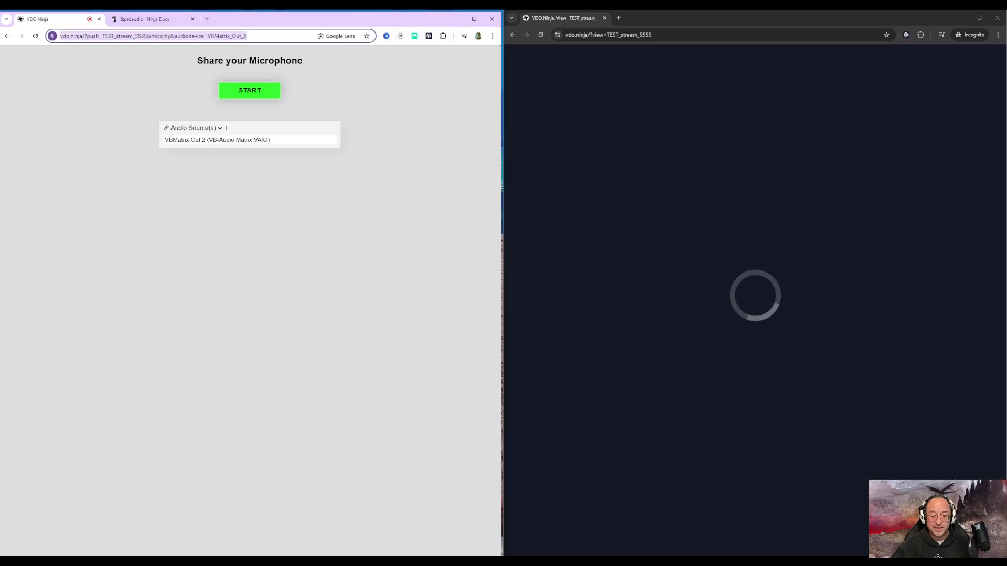
key(alt+Tab)
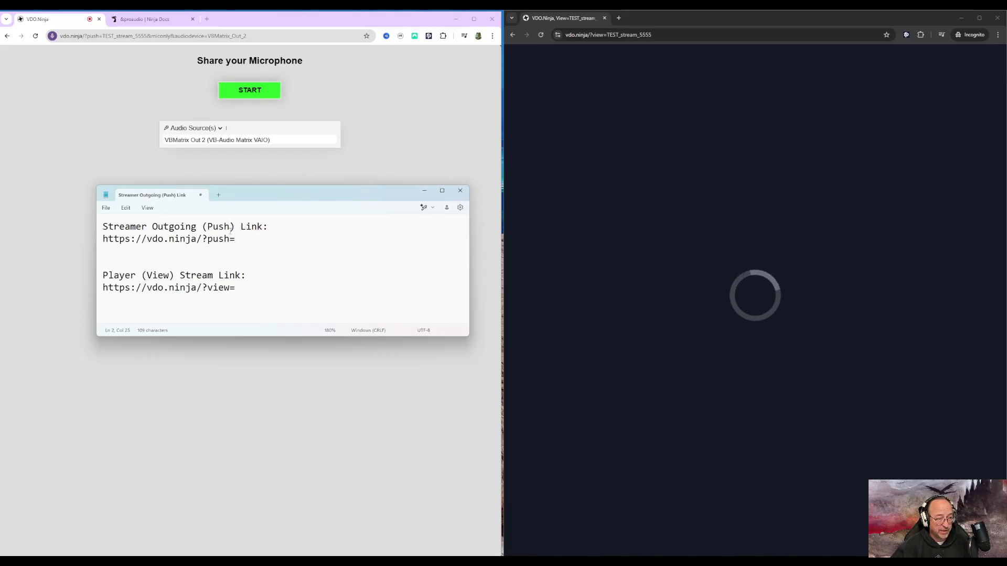
drag(235, 239, 104, 243)
key(ctrl+v)
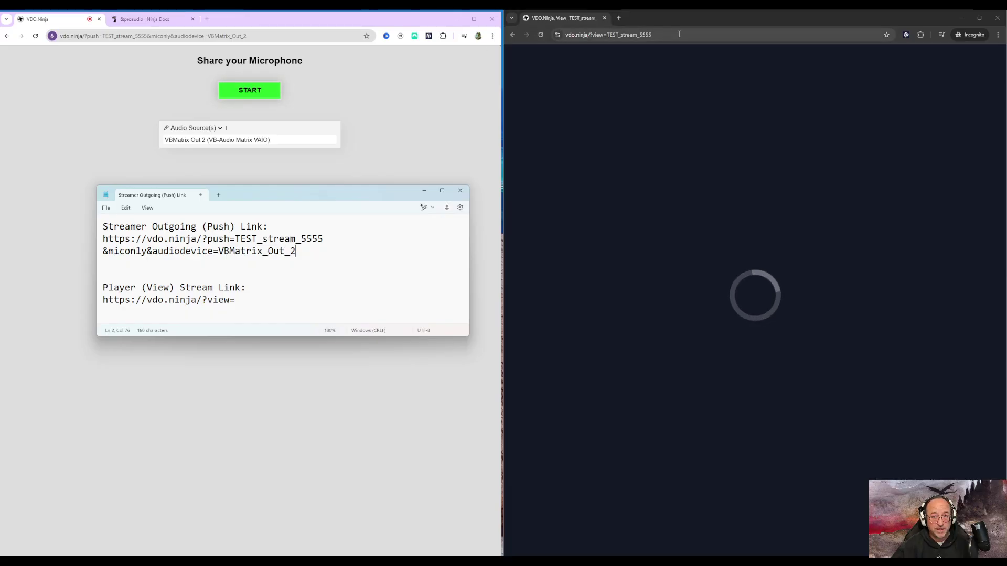
Copy the incognito window's view link over the Player (View) Stream Link template in the note.
drag(652, 35, 557, 36)
key(ctrl+c)
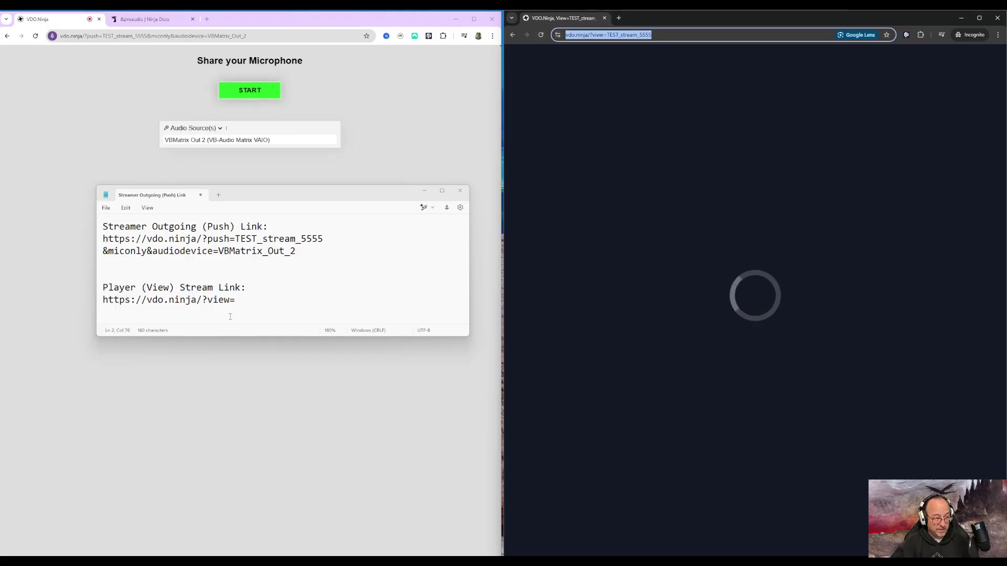
drag(237, 300, 118, 309)
key(ctrl+v)
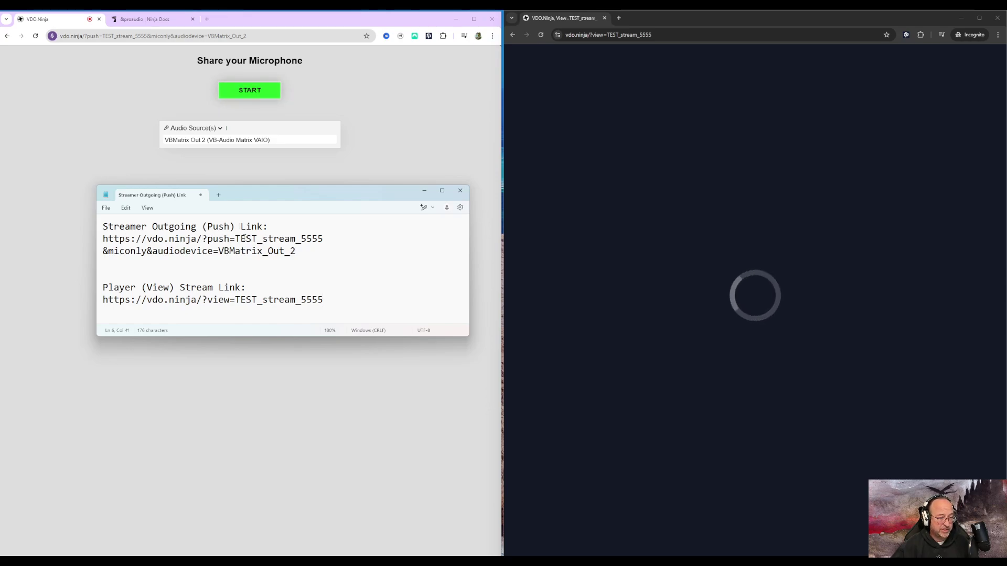
Review the stream ID and the audiodevice parameter of the push link in the note, and minimize the note.
drag(329, 239, 241, 240)
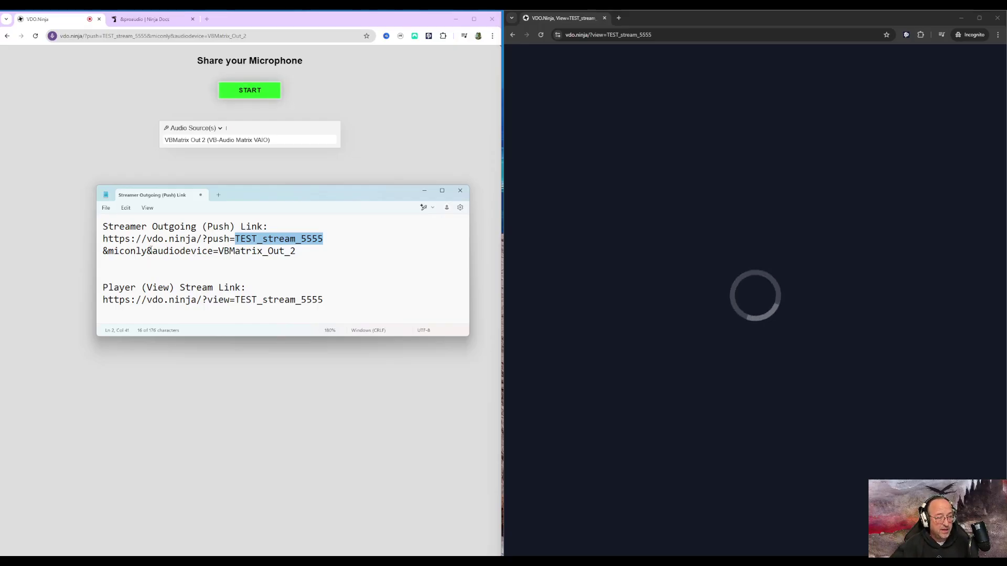
drag(152, 251, 296, 251)
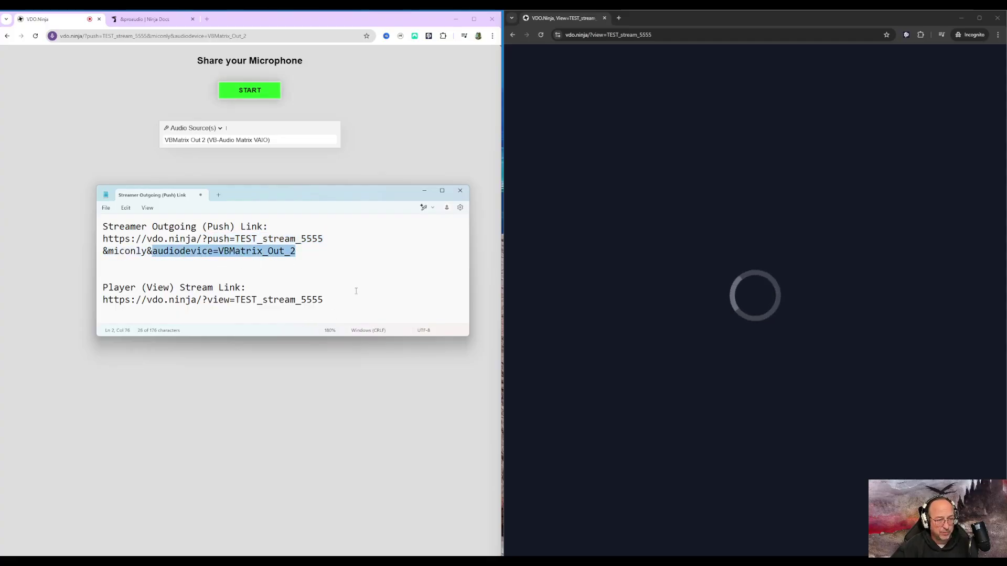
click(425, 190)
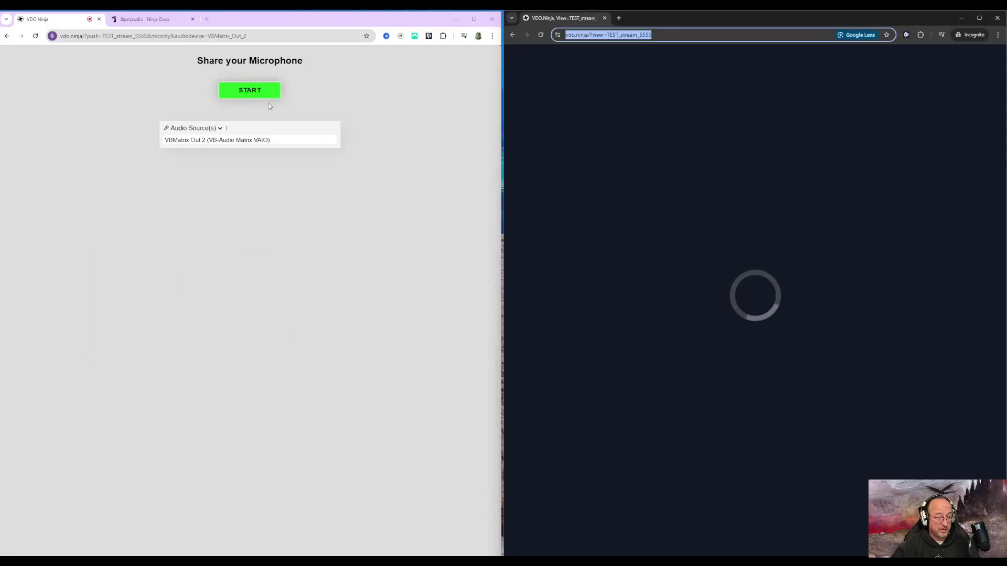
Start sharing the VBMatrix Out 2 audio from the push page and play the stream in the incognito view page.
click(265, 93)
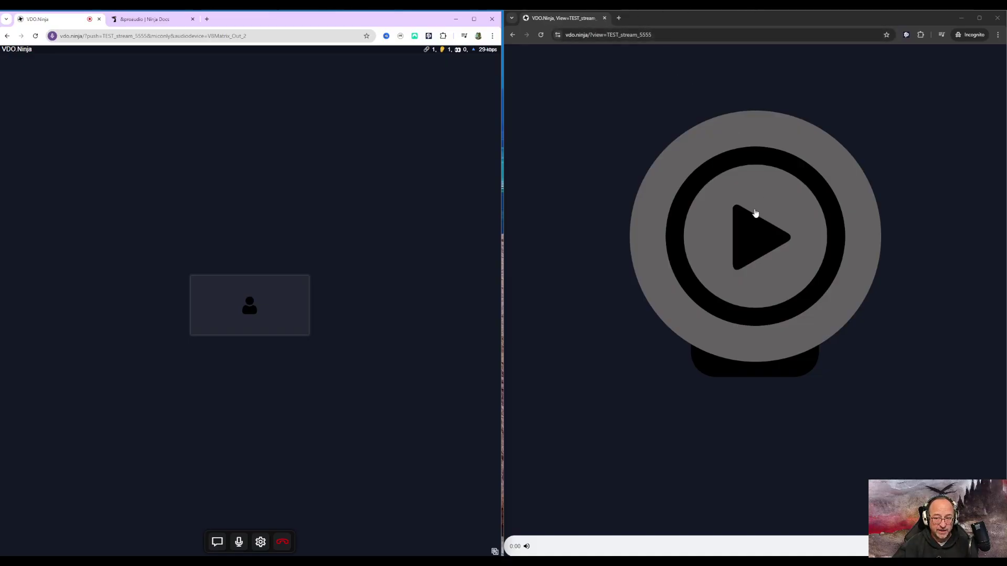
click(753, 242)
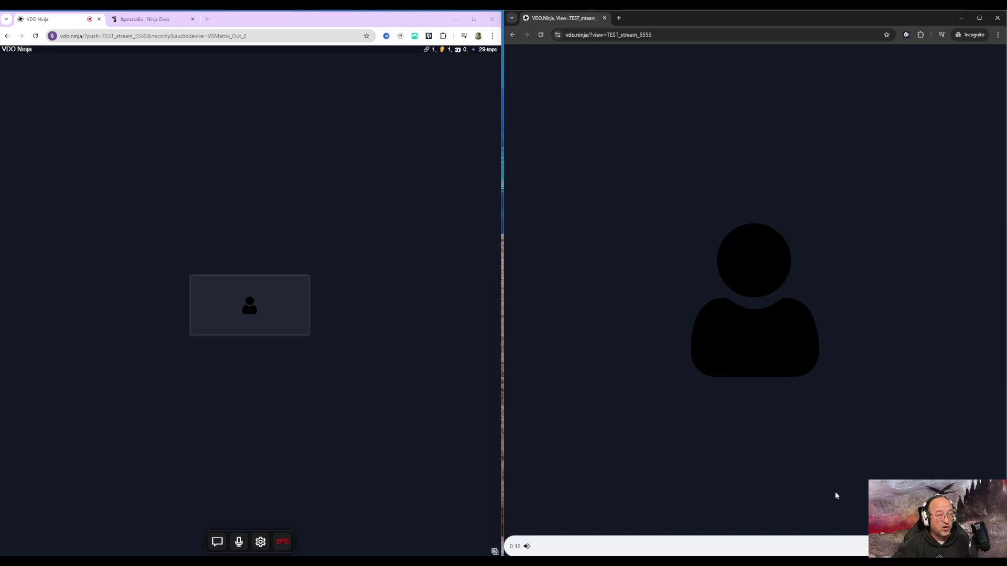
Show the connection statistics on both the push page and the view page to examine the audio stream.
click(489, 50)
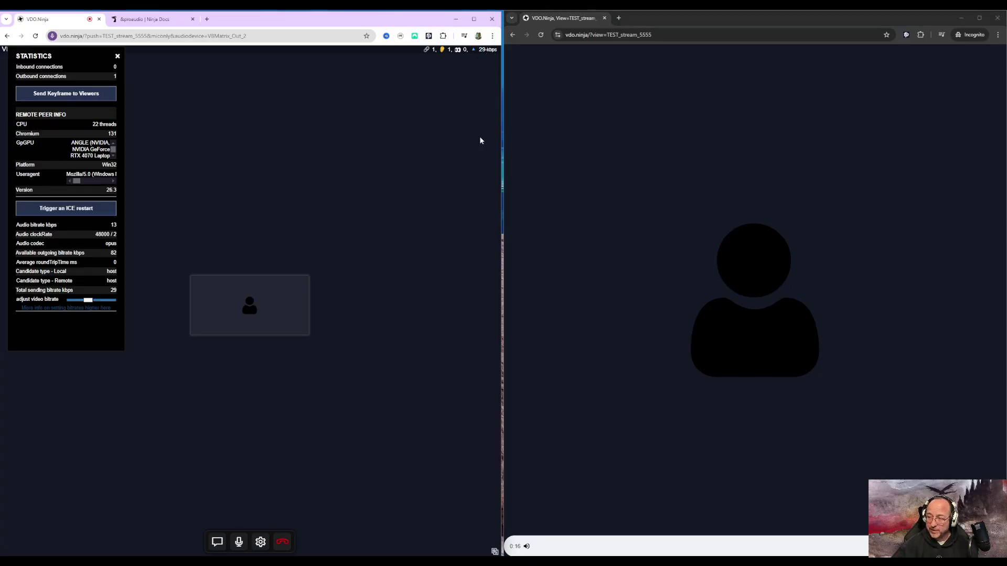
right_click(750, 395)
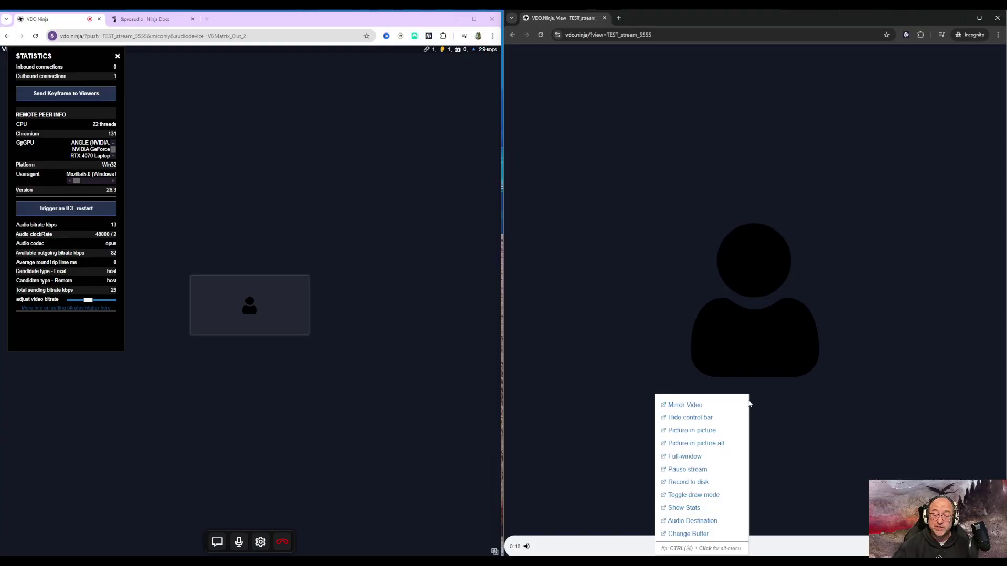
click(684, 507)
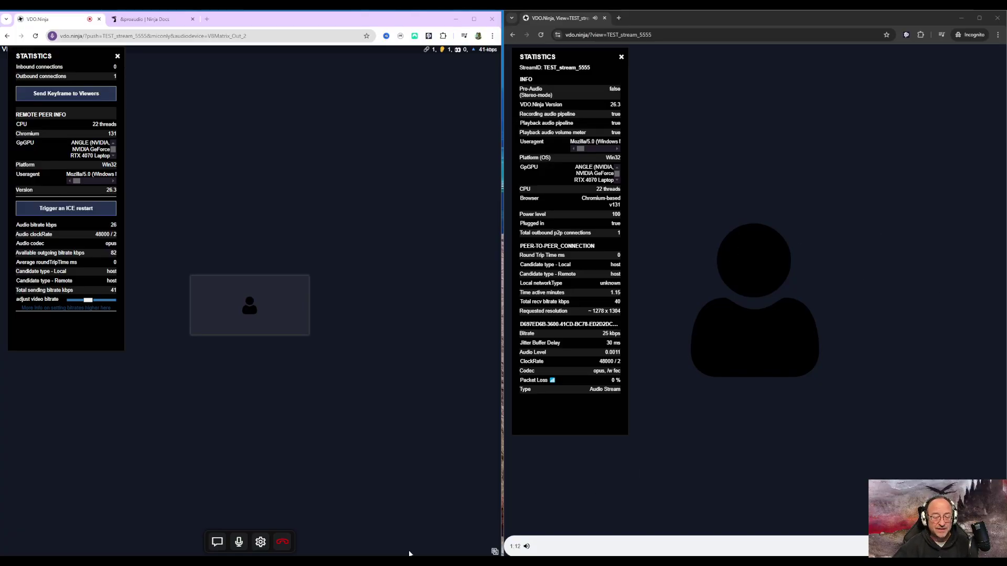
Switch to VB-Audio Matrix, minimize its routing grid and main window, and mute the playback volume on the view page.
key(alt+Tab)
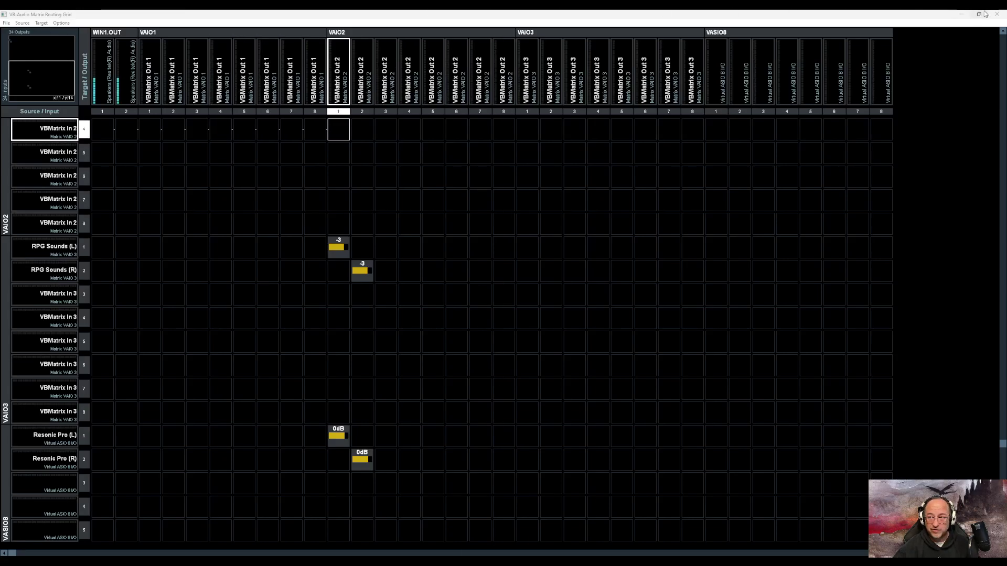
click(968, 13)
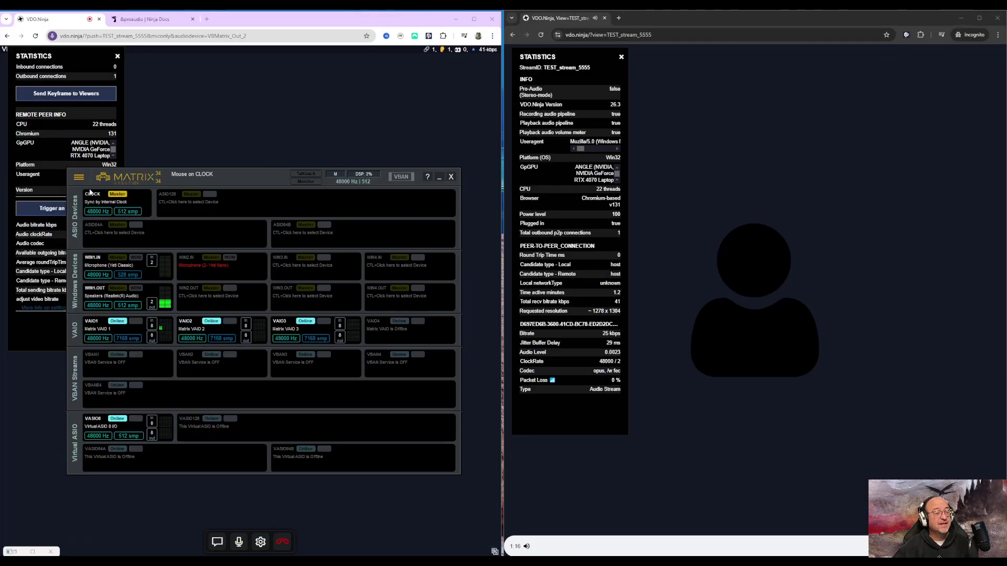
click(79, 177)
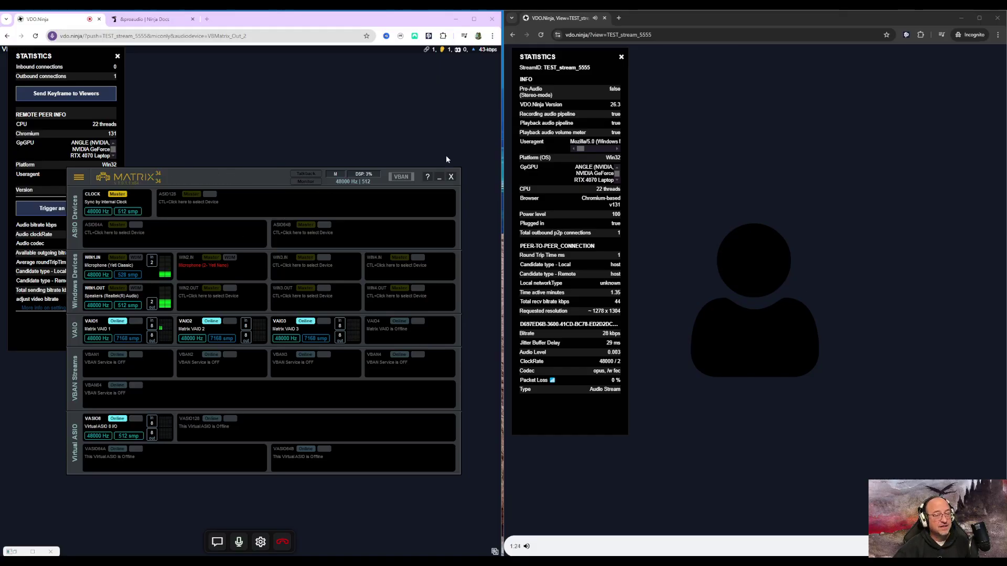
click(439, 177)
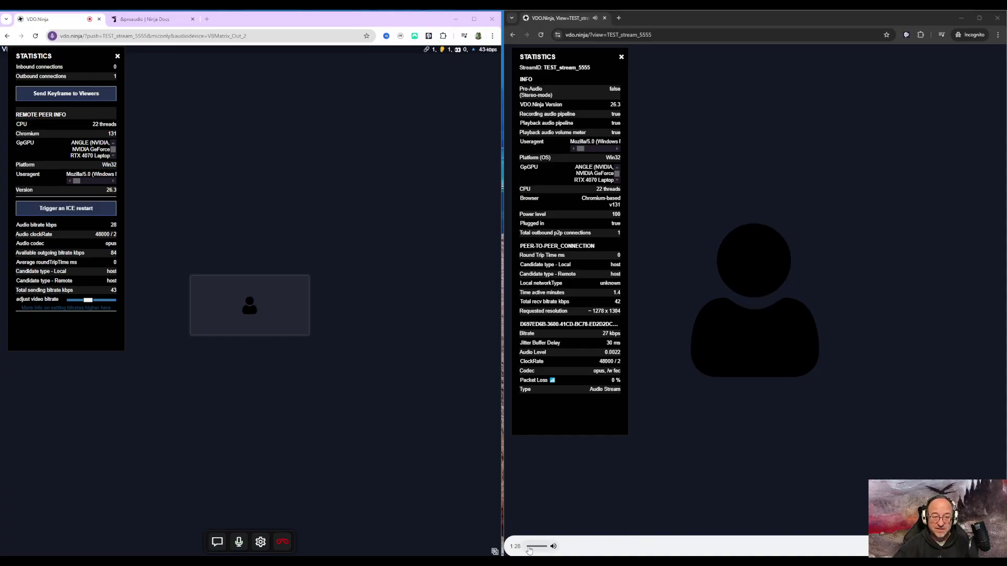
click(529, 548)
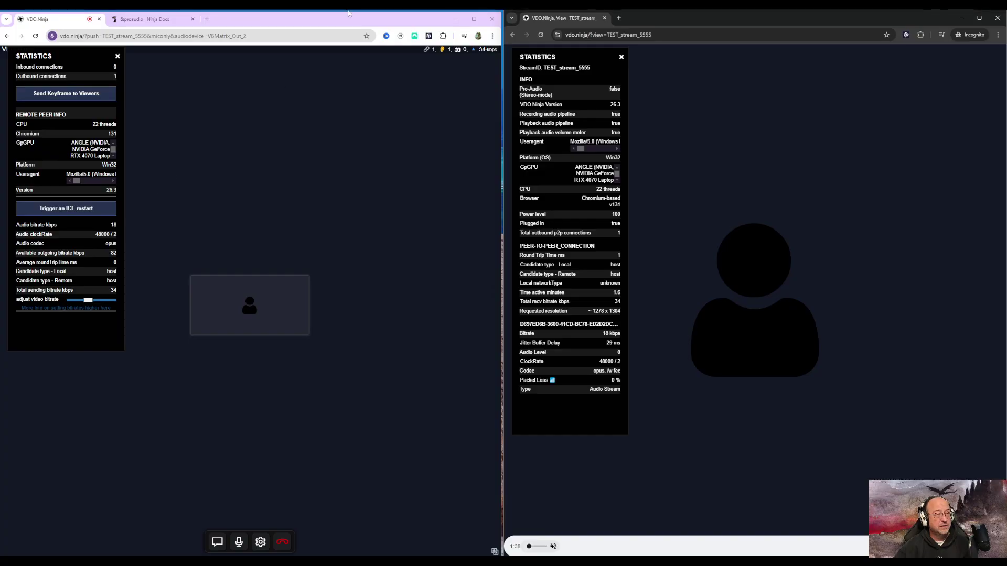
Append &proaudio to the push link and load it, leaving the current sharing session.
click(282, 36)
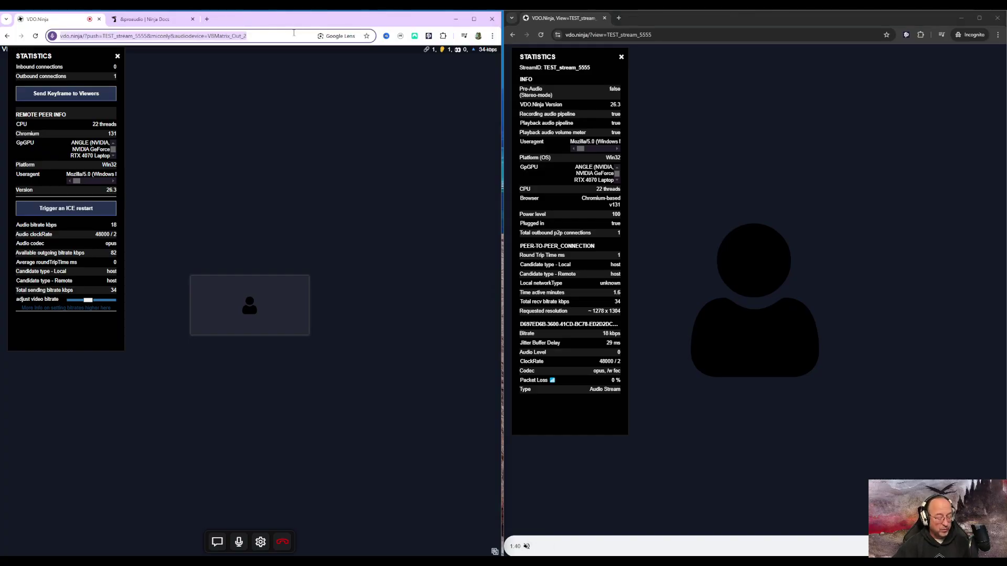
click(294, 34)
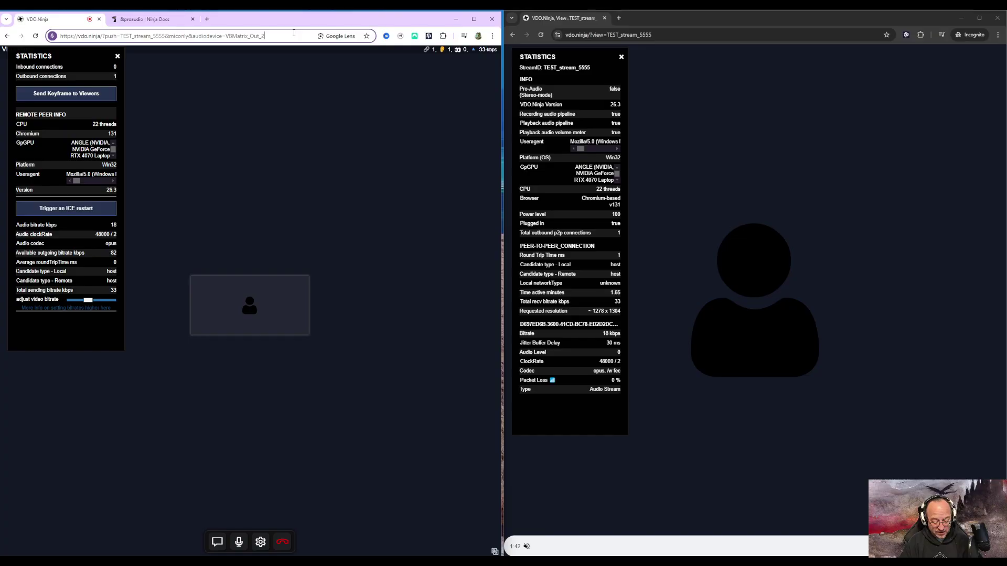
text(&)
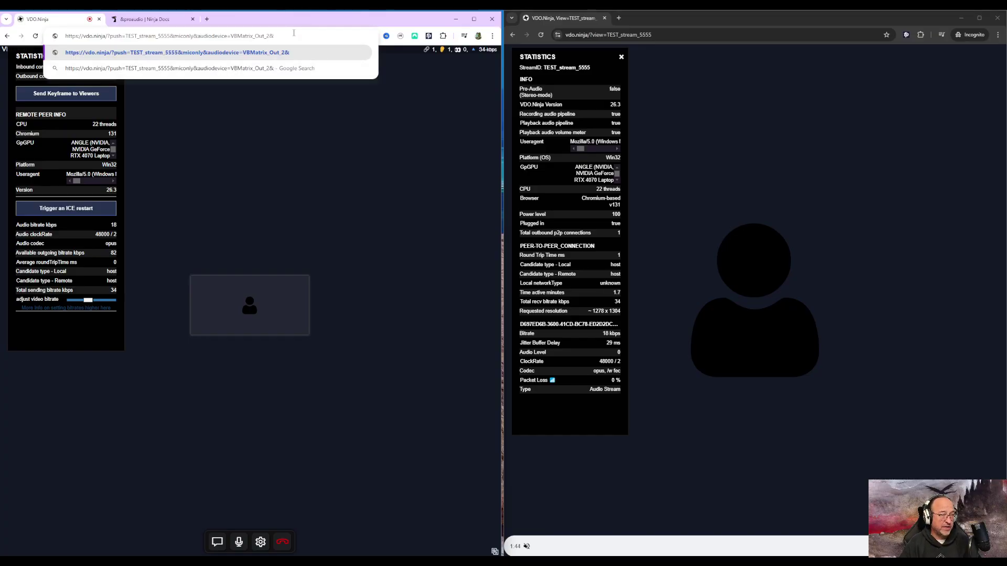
text(proaudio)
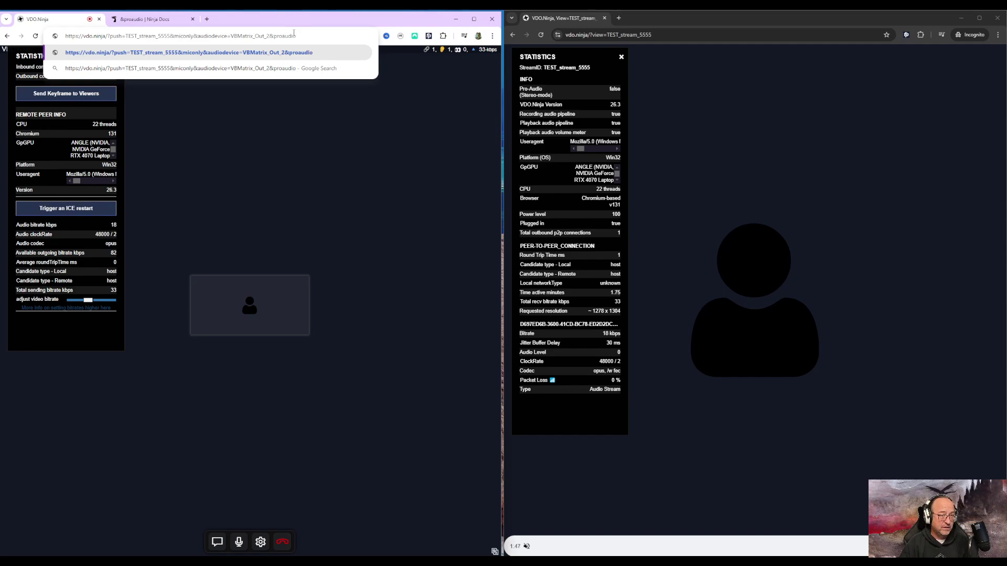
key(Return)
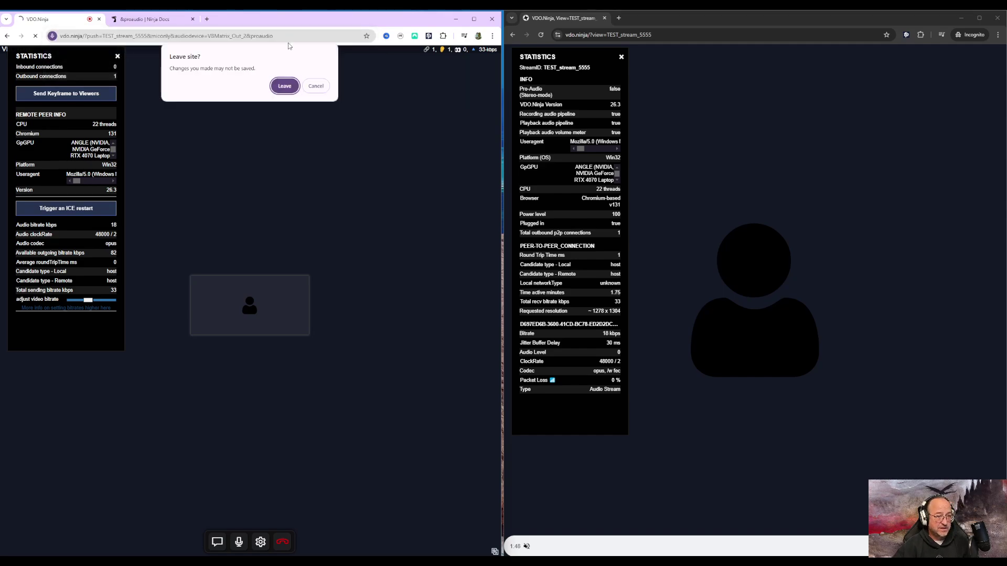
click(284, 86)
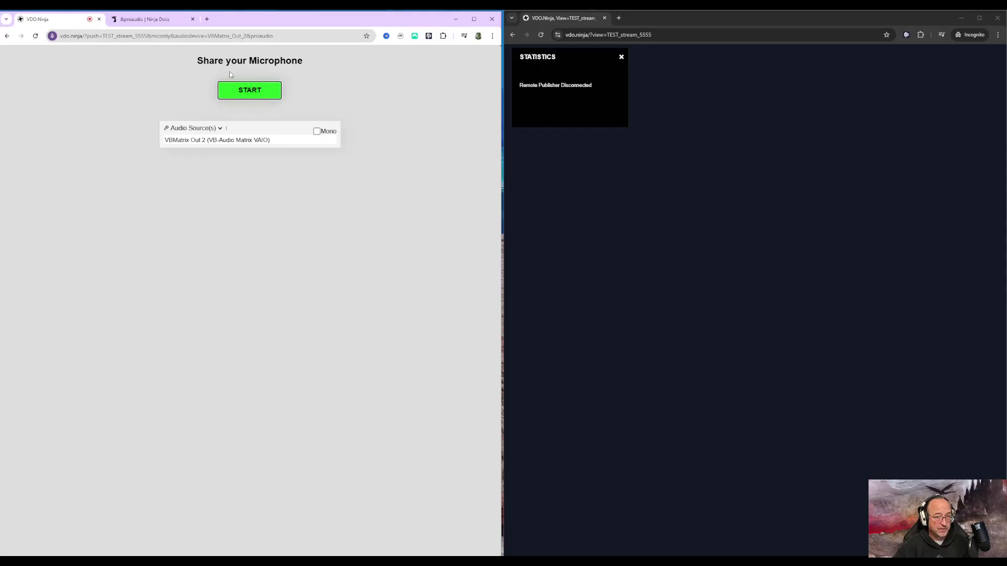
Close the view page's statistics, start sharing VBMatrix Out 2 from the push page, and reload the view page.
click(621, 57)
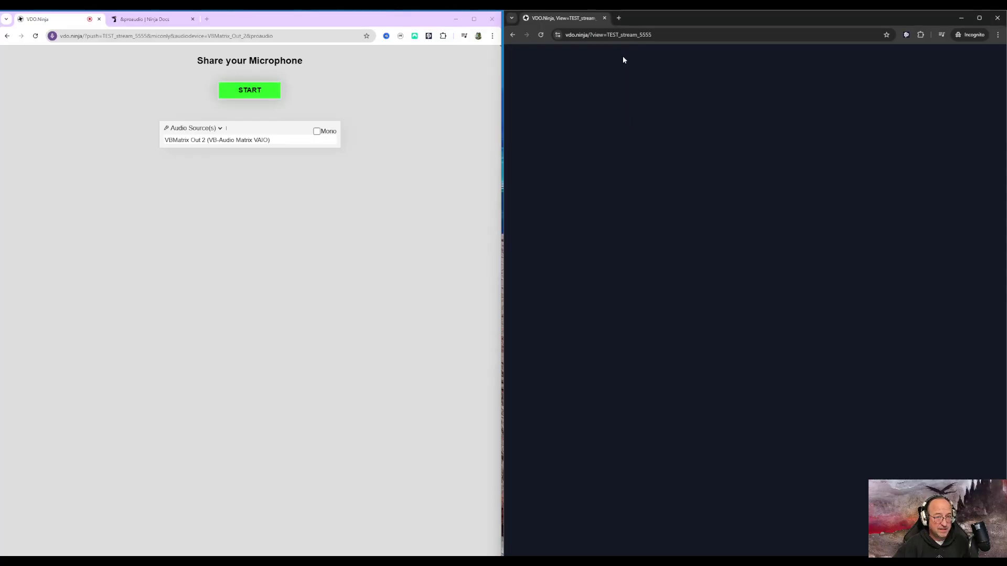
click(249, 89)
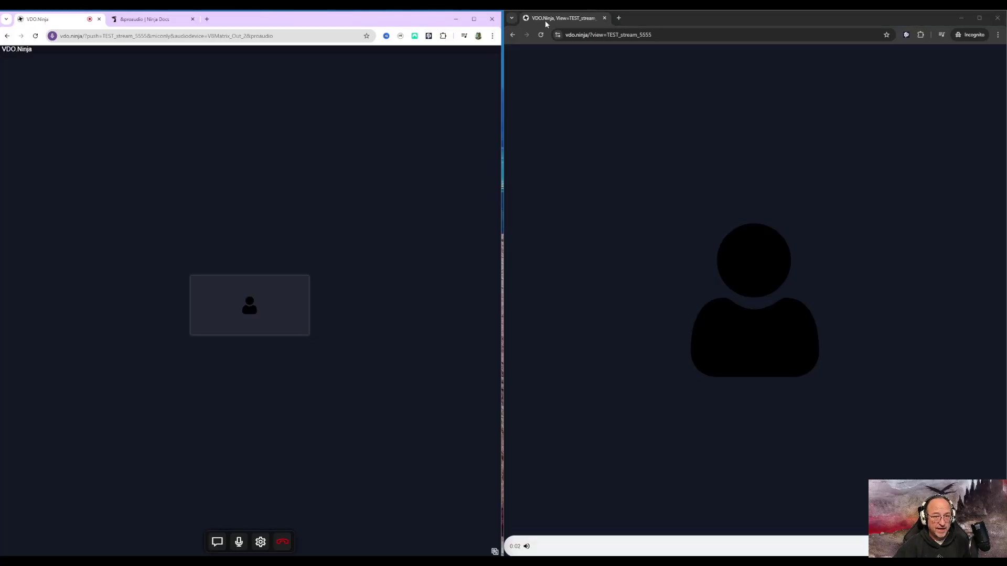
click(540, 35)
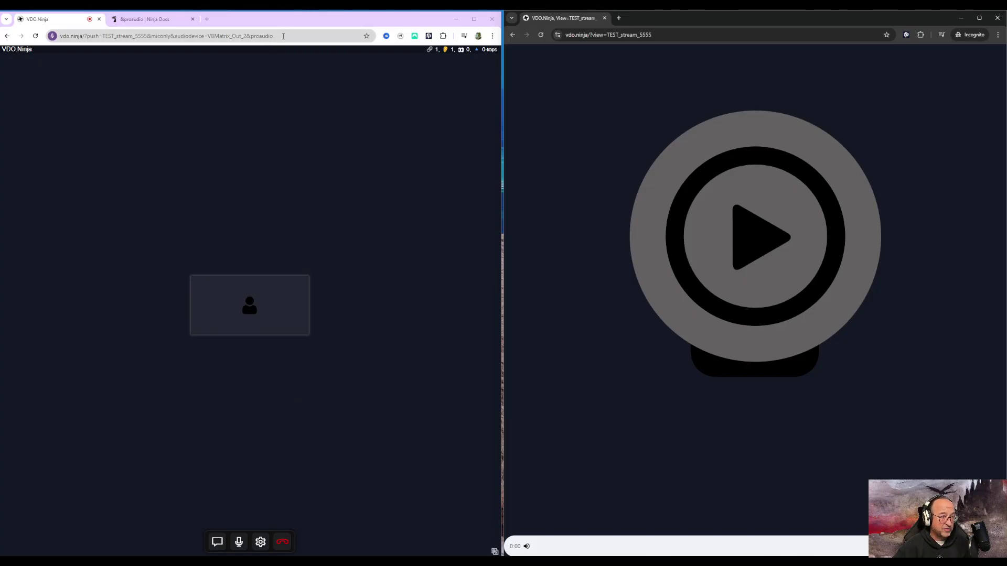
Look up &proaudio under Audio Parameters in the Ninja Docs and read its description and option values.
click(126, 19)
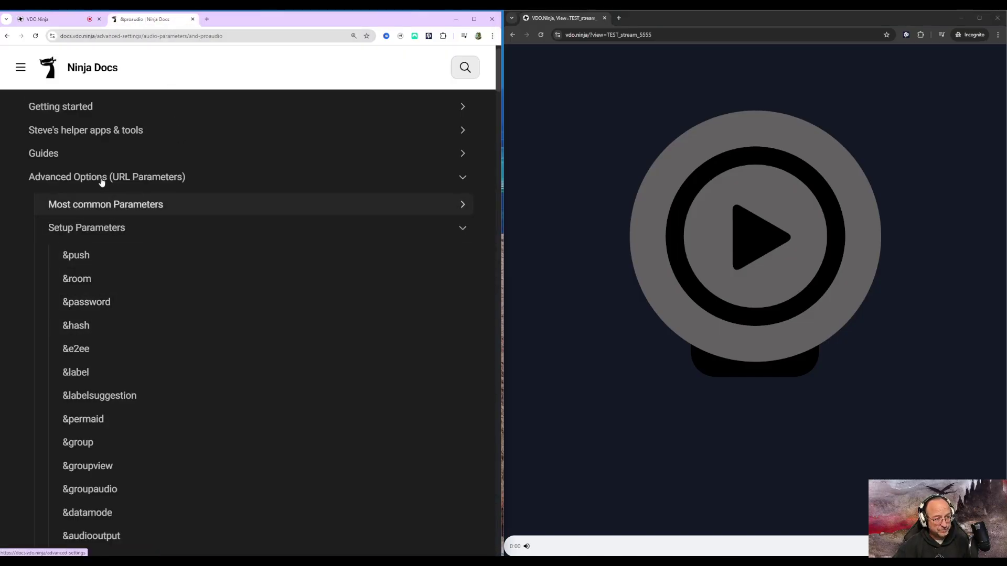
scroll(105, 294, down, 2)
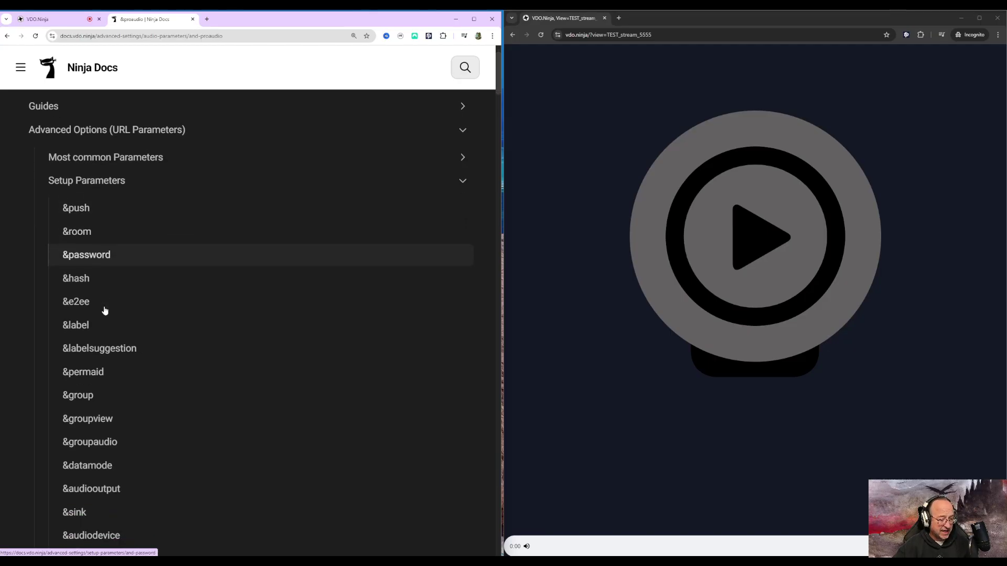
scroll(104, 311, down, 3)
scroll(108, 326, down, 1)
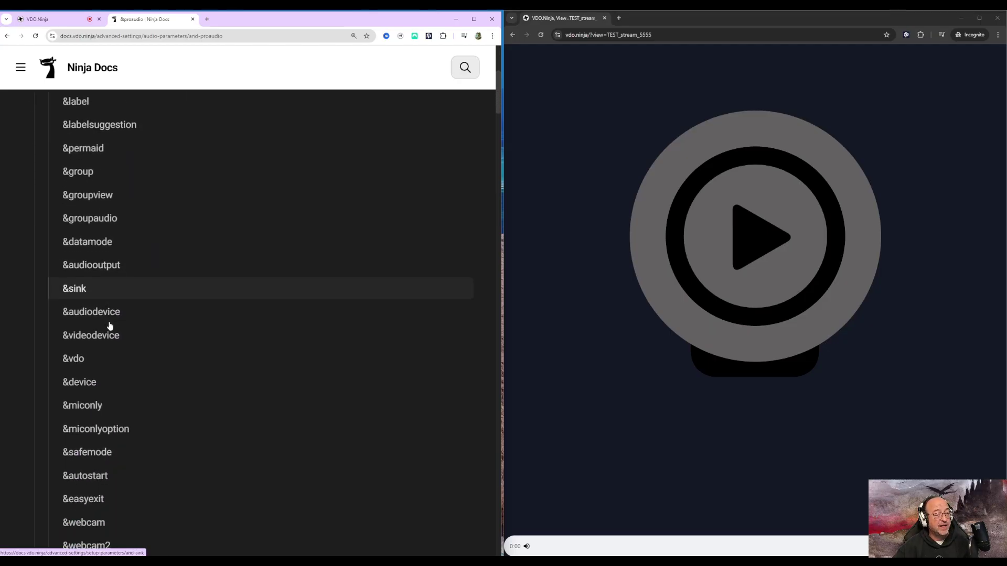
scroll(110, 326, up, 4)
scroll(171, 198, down, 12)
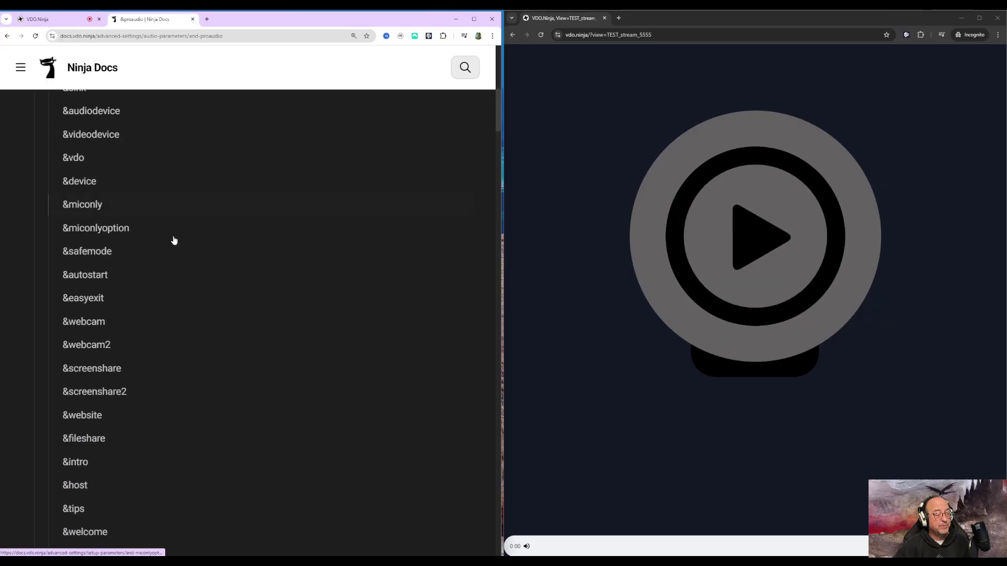
scroll(154, 315, down, 4)
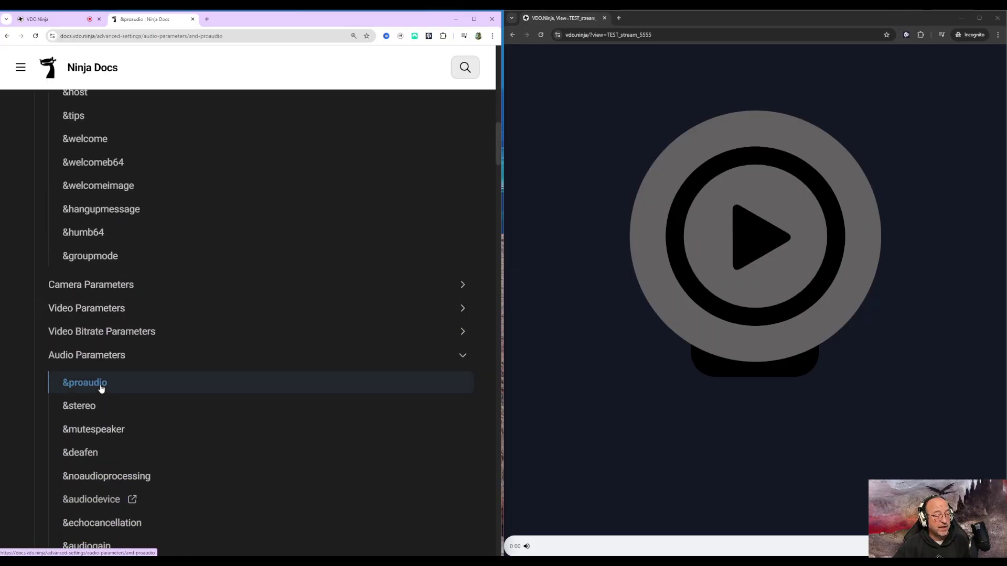
click(101, 388)
scroll(149, 371, down, 3)
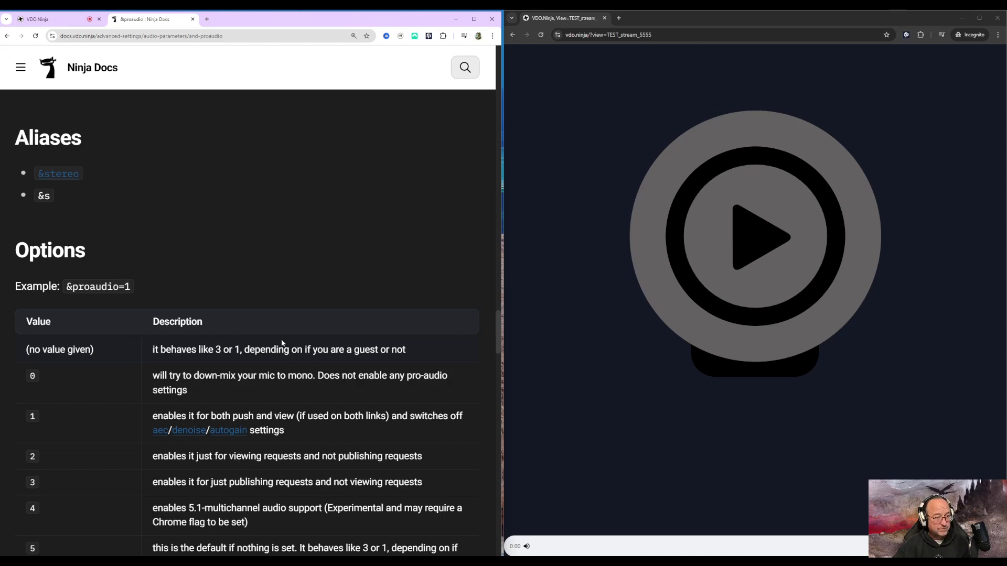
scroll(281, 341, up, 5)
scroll(281, 341, down, 1)
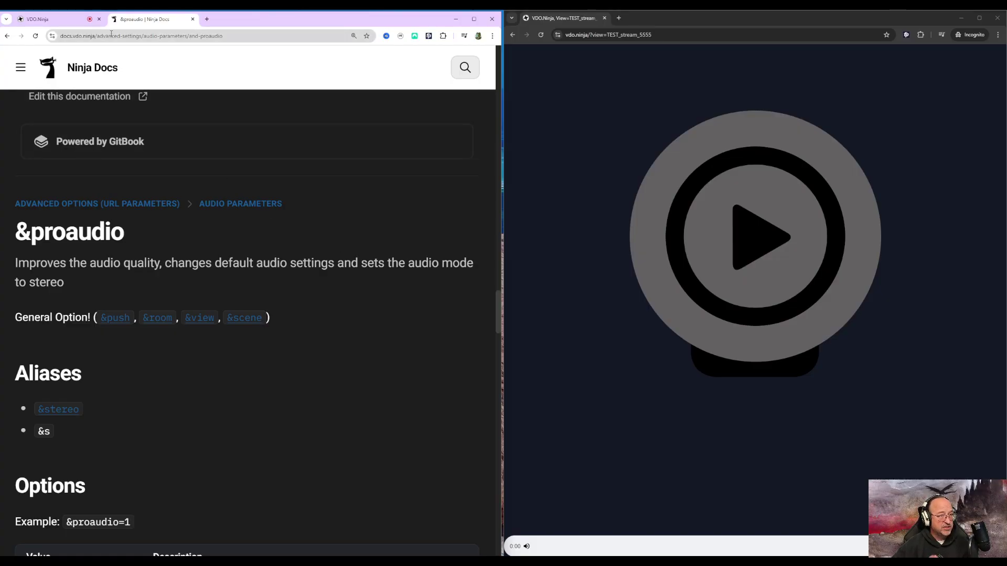
Read the Details section of the &proaudio documentation and highlight the sentence about the inbound audio bitrate.
click(52, 19)
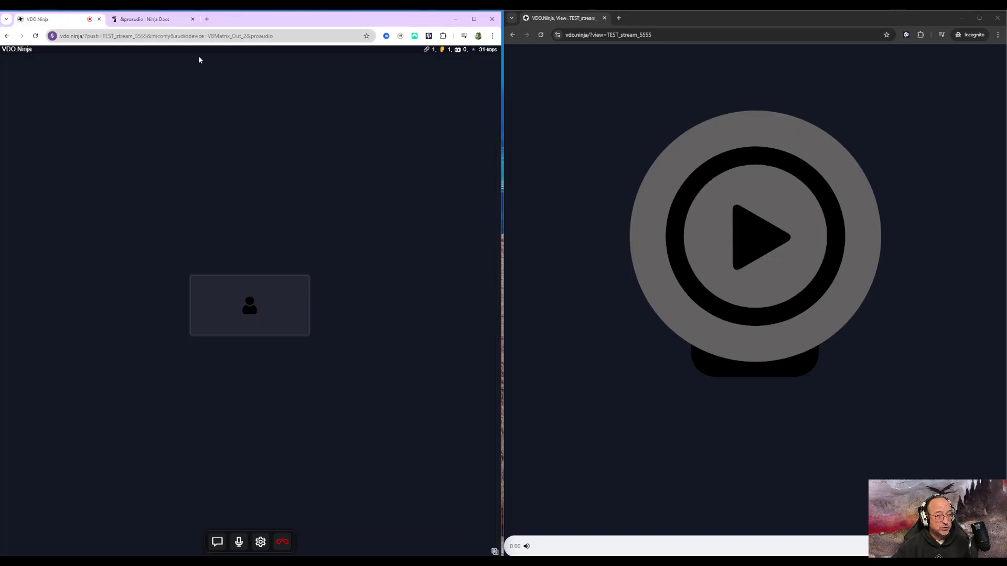
click(150, 19)
scroll(246, 302, down, 3)
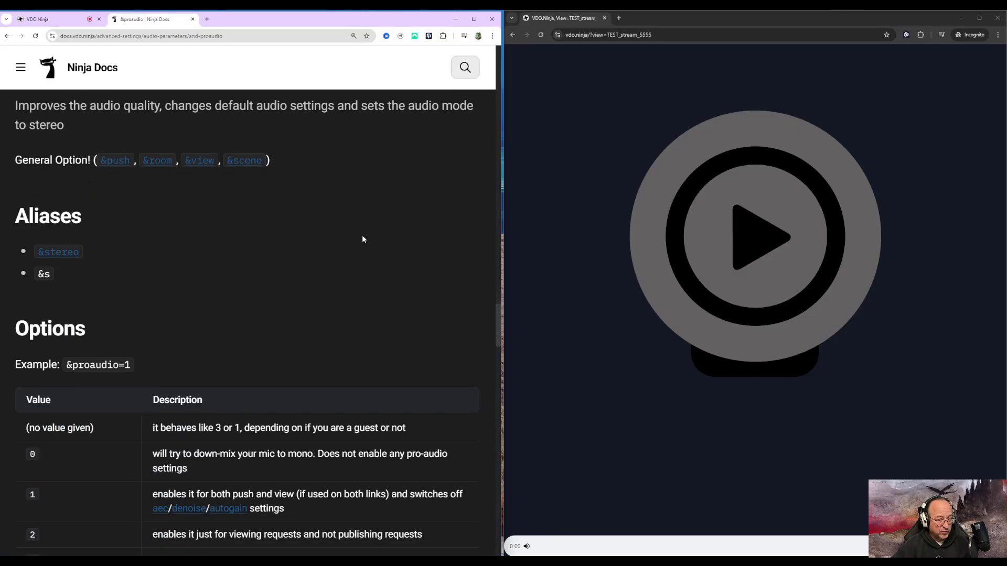
scroll(361, 239, down, 14)
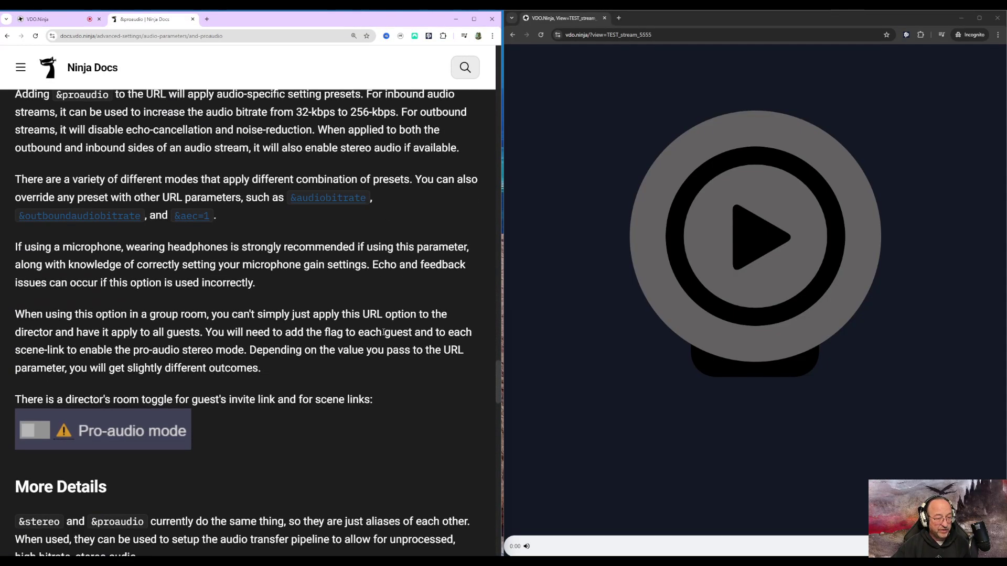
scroll(384, 332, up, 2)
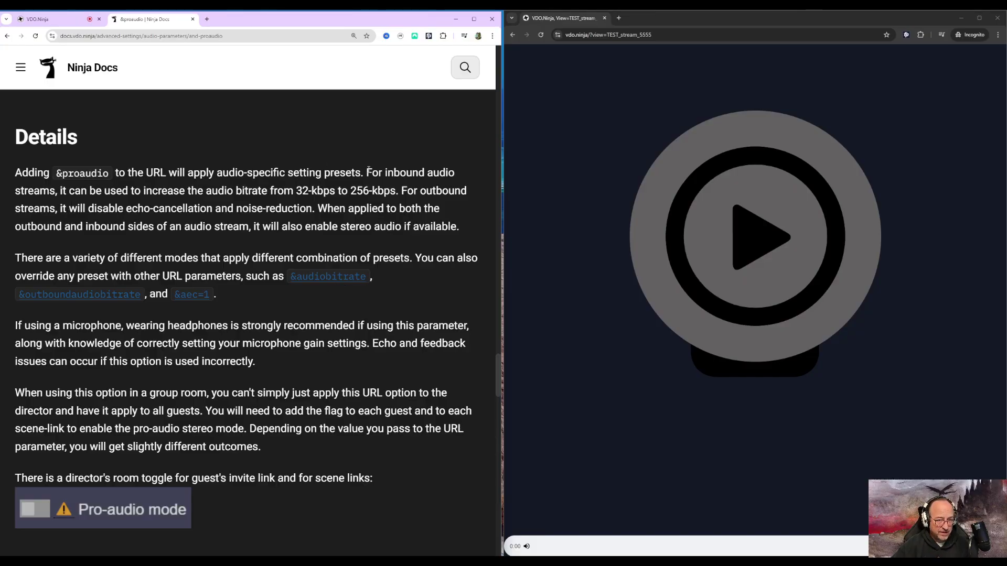
drag(367, 172, 399, 191)
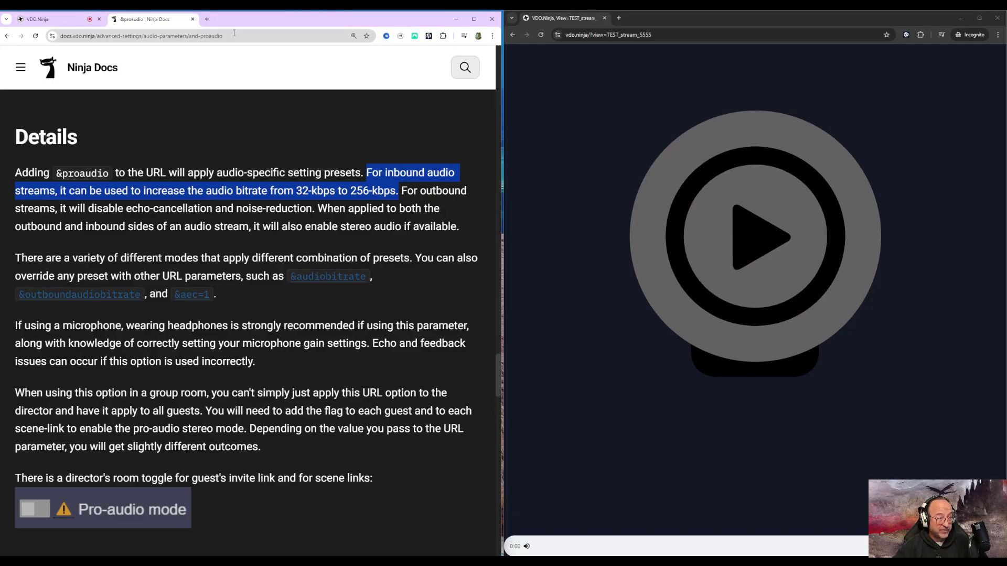
Return to the push page, play the stream on the view page, and minimize the VB-Audio Matrix windows.
click(66, 23)
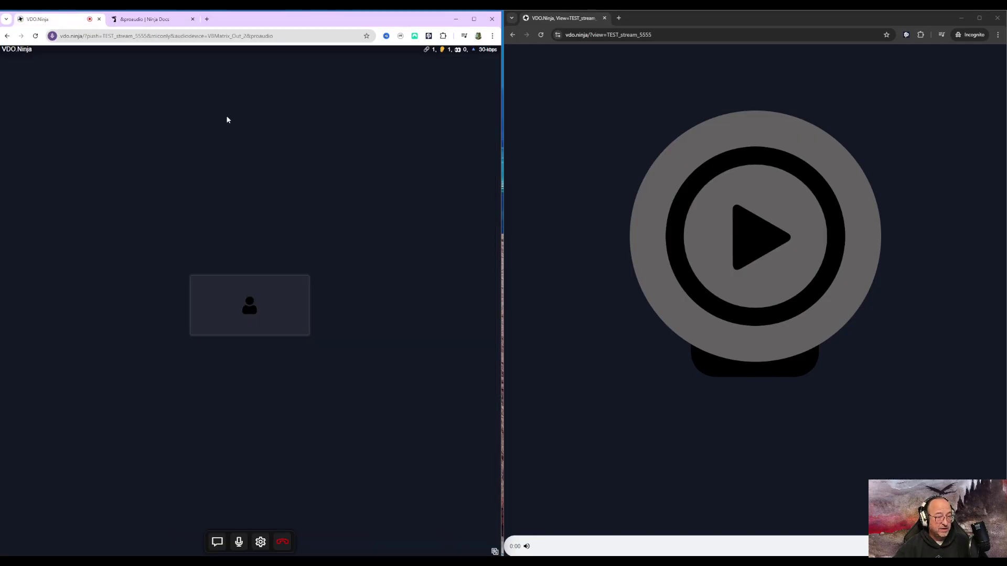
click(773, 240)
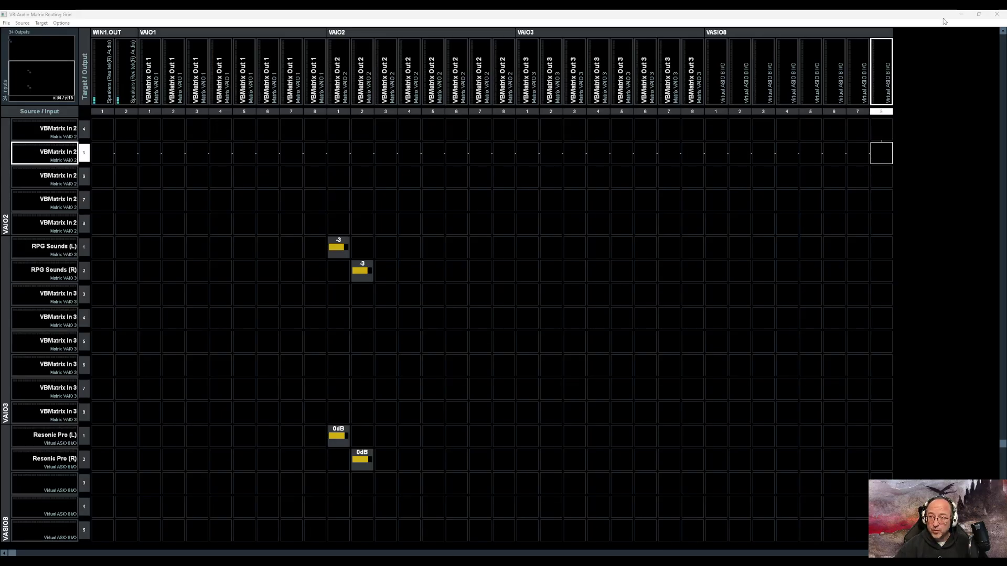
click(963, 15)
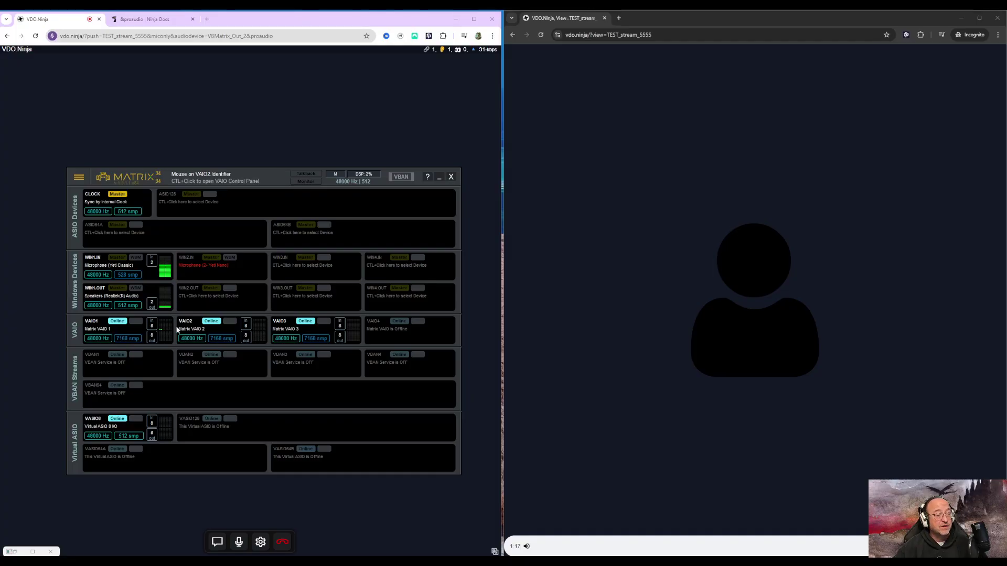
click(440, 177)
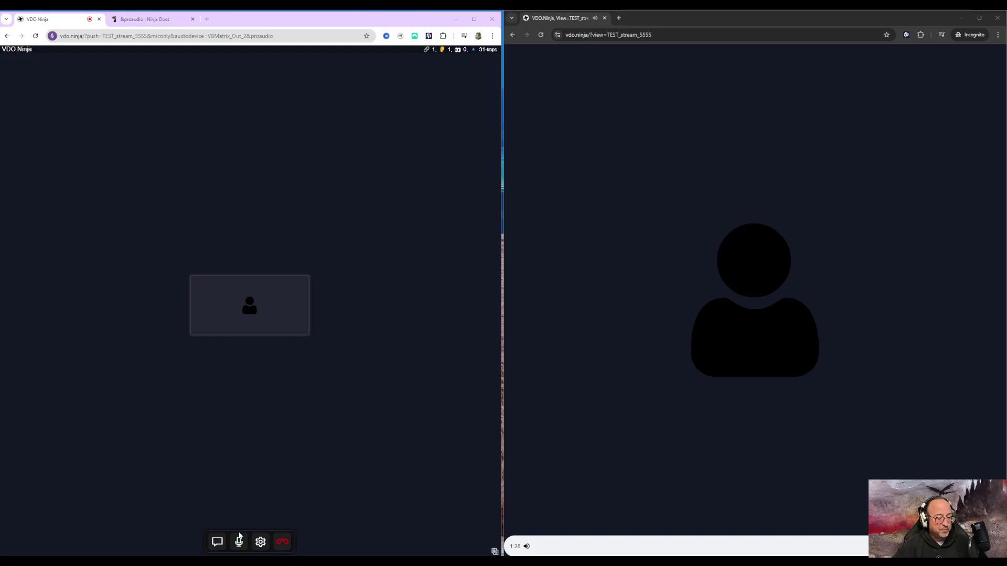
Open the statistics on the push page and the view page to examine the stream's bitrate and pro-audio mode.
click(260, 541)
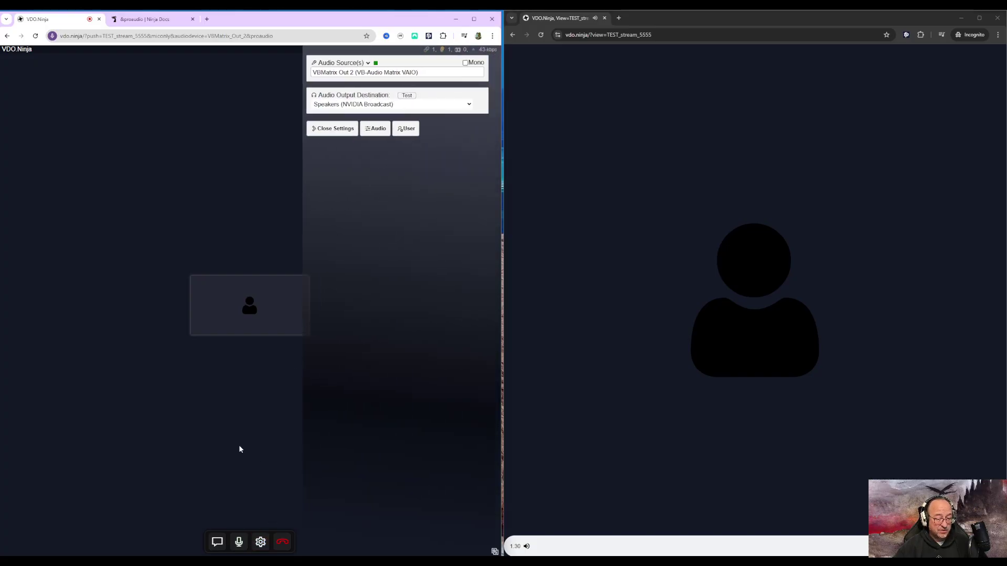
click(261, 541)
click(261, 541)
click(492, 50)
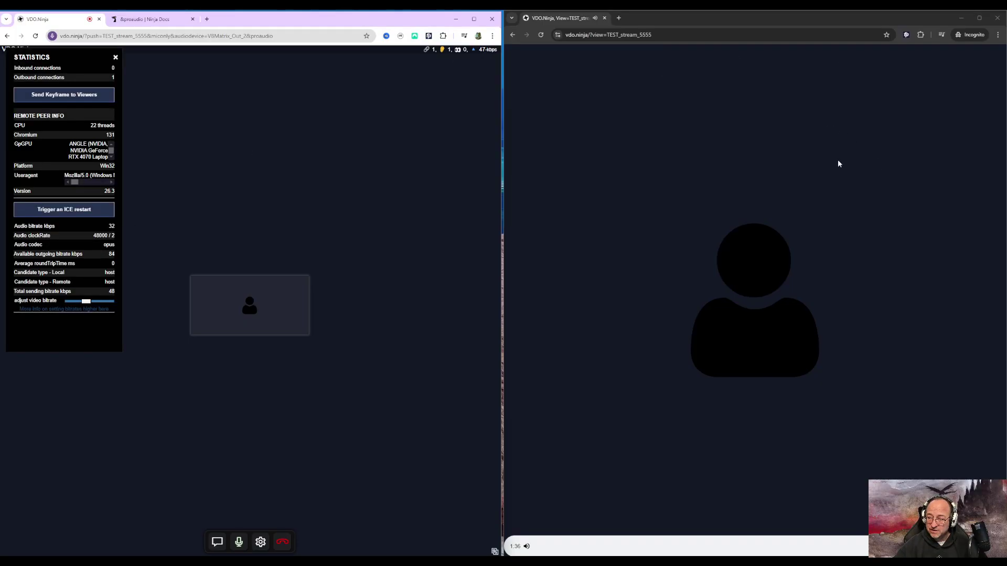
right_click(758, 320)
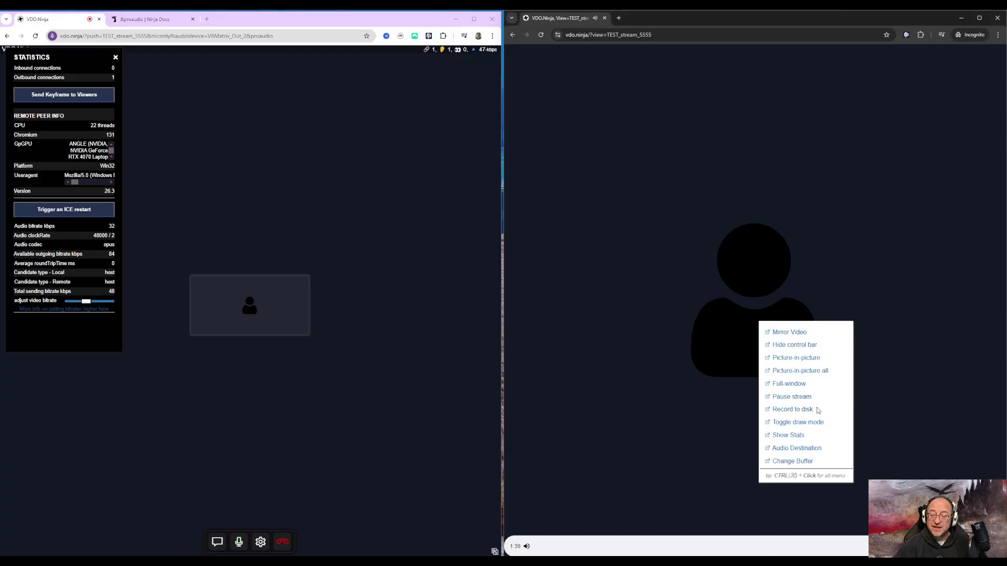
click(800, 437)
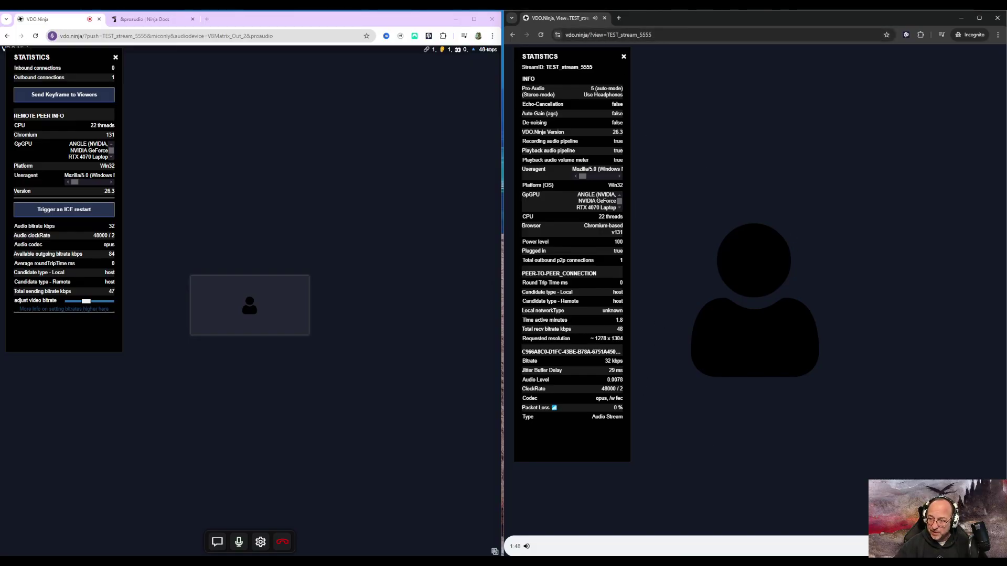
click(485, 121)
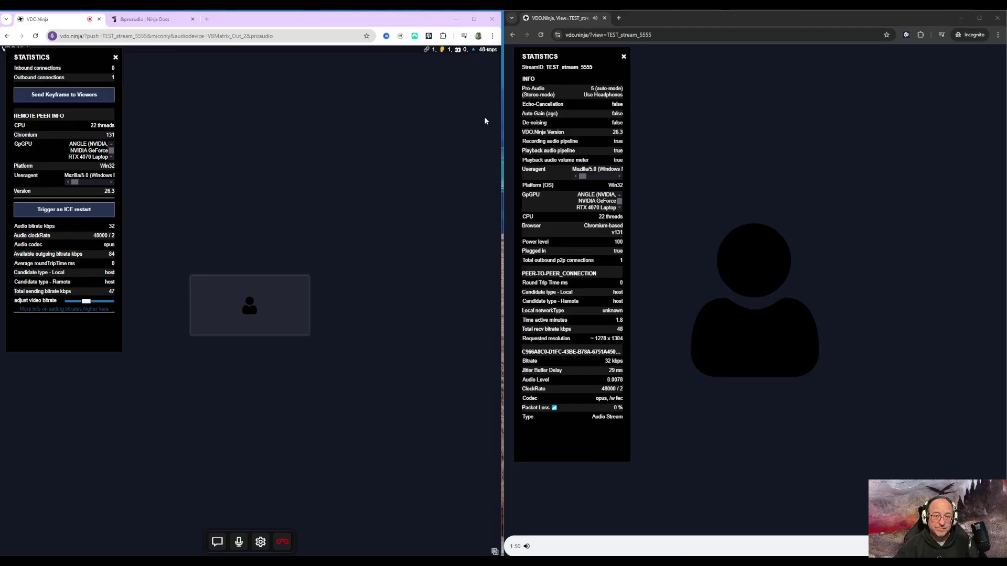
Append the &proaudio parameter to the TEST_stream_5555 view link and reload the view page.
click(668, 34)
click(669, 35)
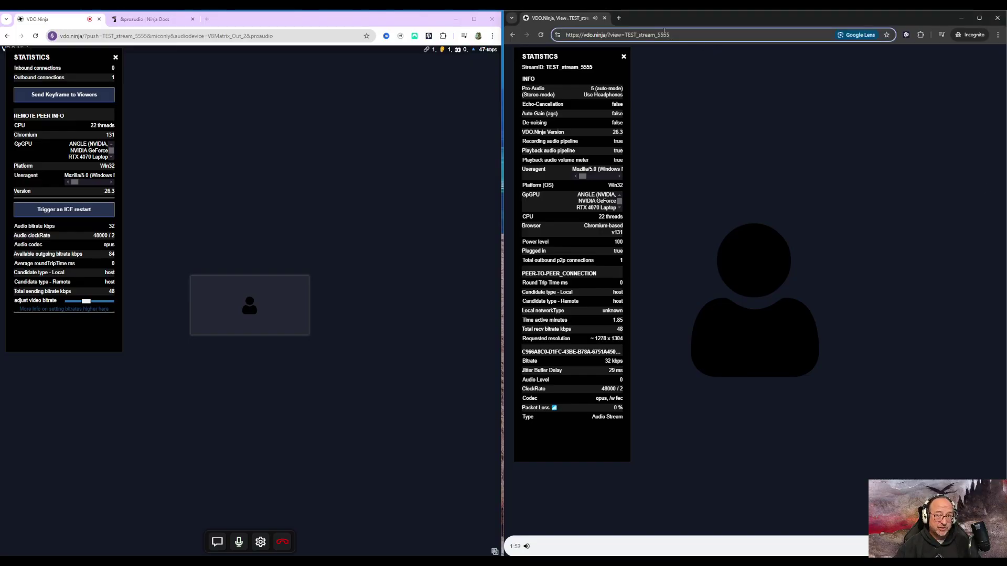
text(&pr)
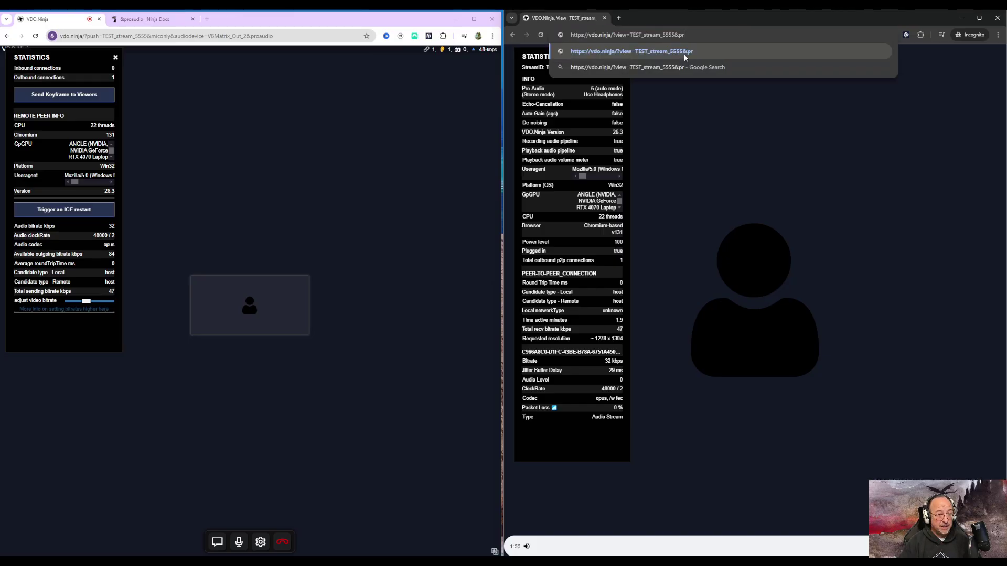
text(oaudio)
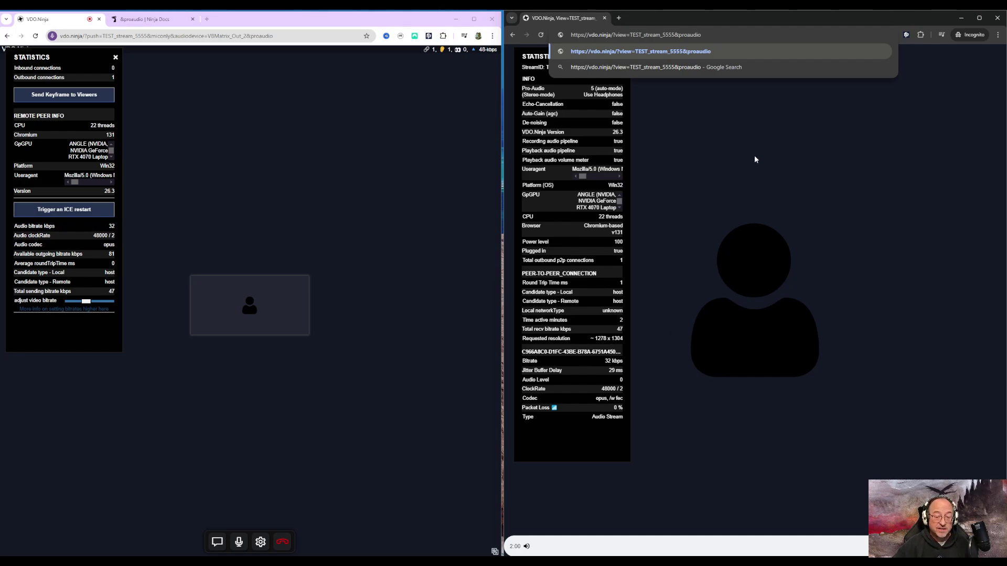
key(Return)
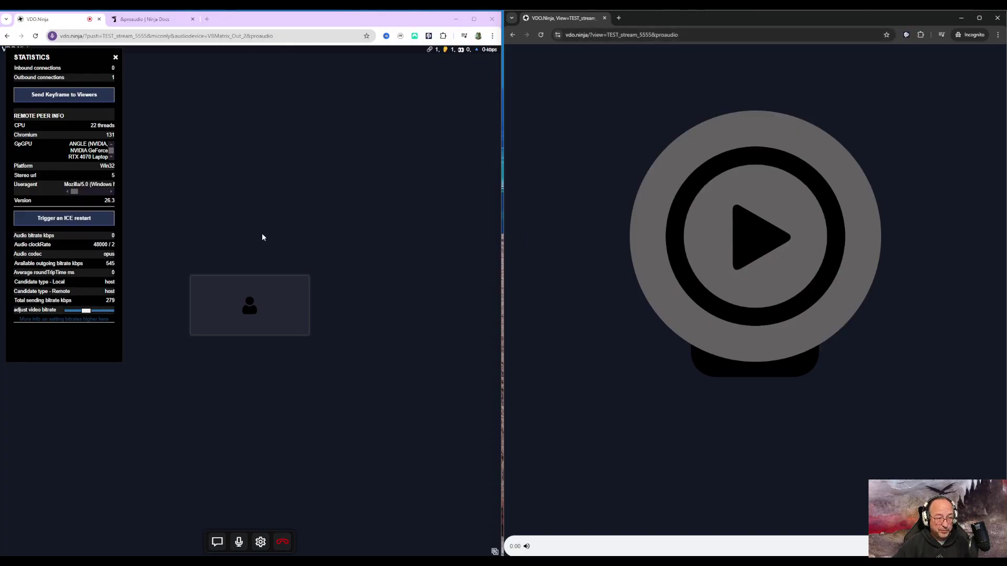
Play the stream on the view page and show its statistics to check the audio bitrate.
click(760, 227)
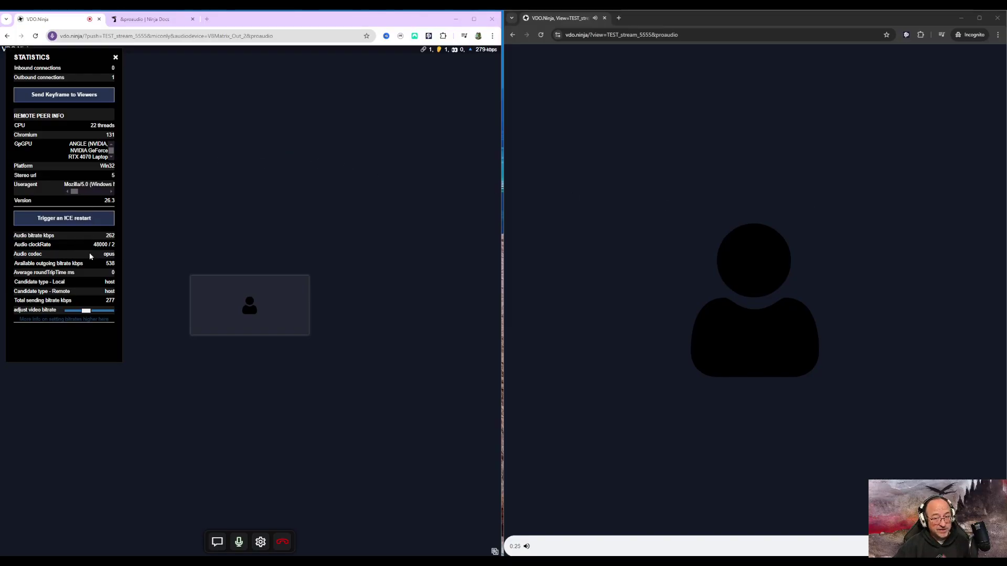
right_click(616, 477)
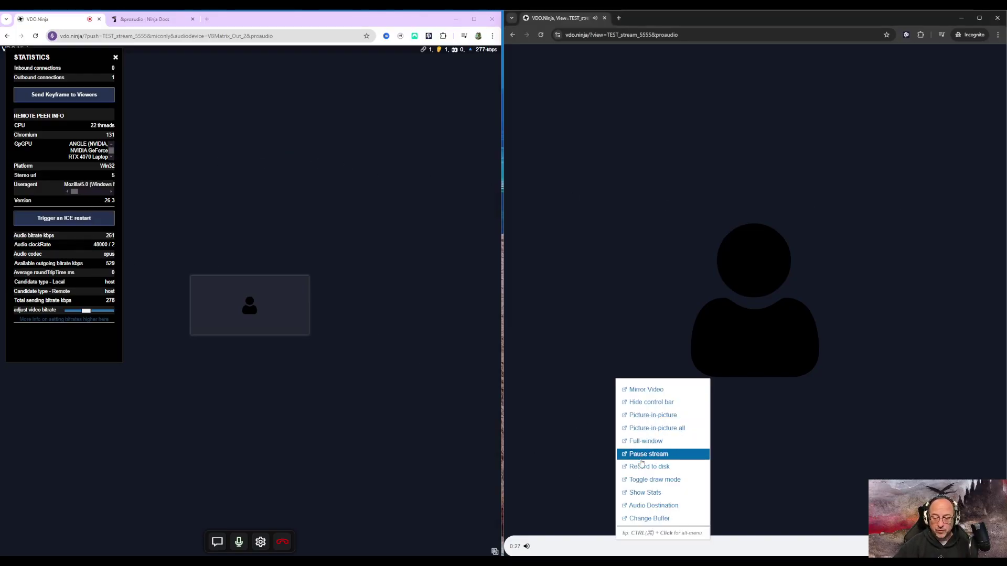
click(640, 493)
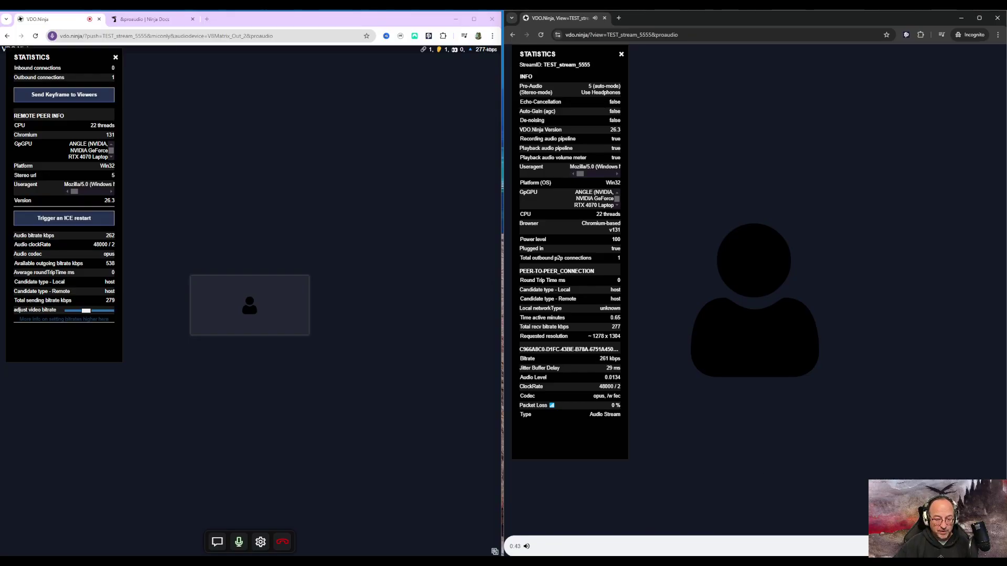
Switch to the VB-Audio Matrix routing grid, check the routing up to the System Default inputs, and minimize the Matrix windows.
mouse_move(547, 562)
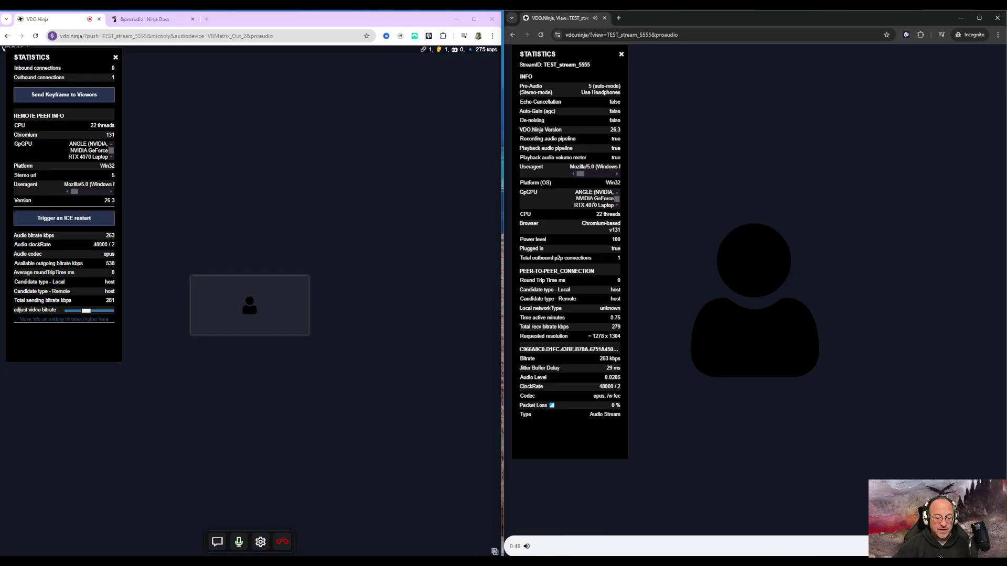
key(alt+Tab)
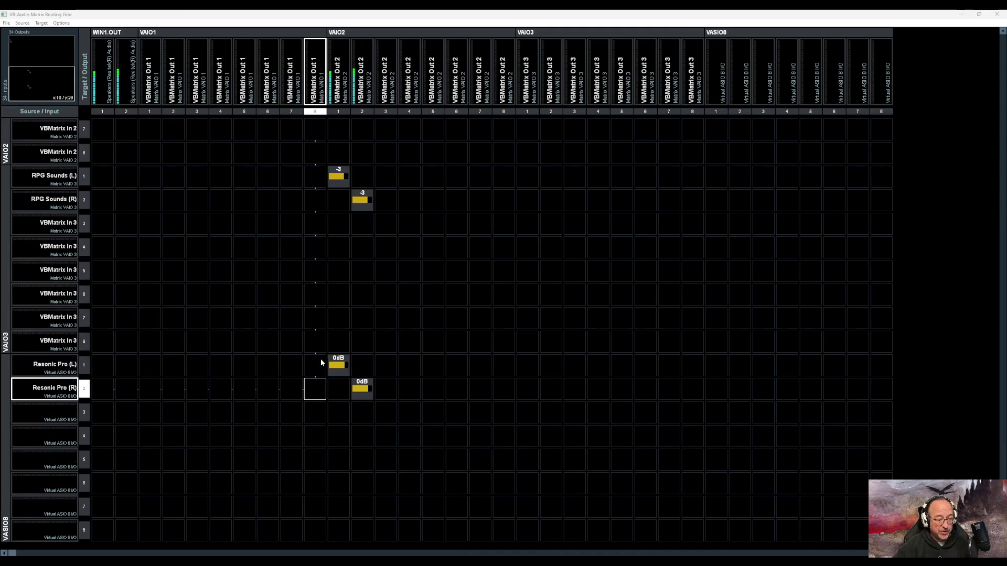
scroll(136, 315, up, 1)
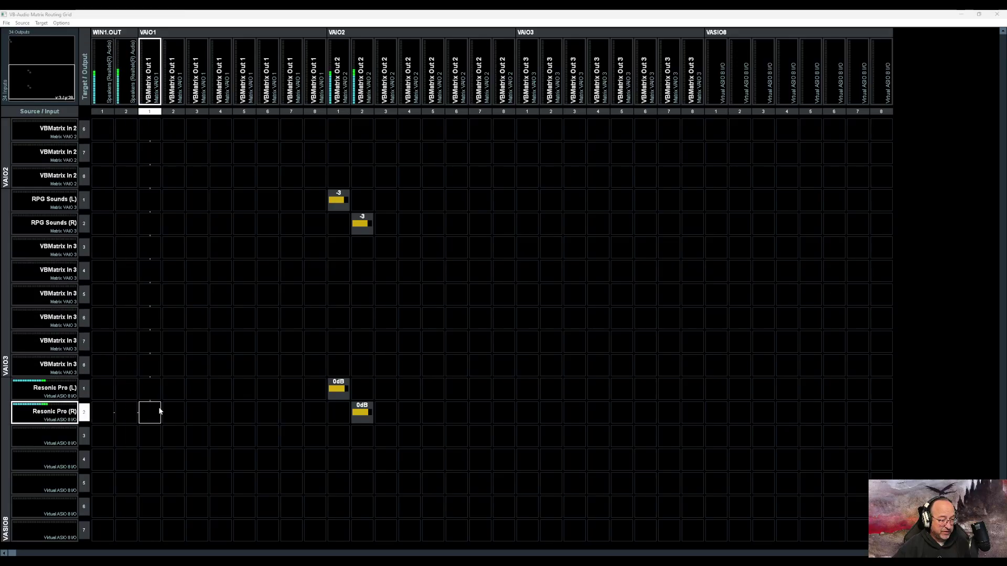
scroll(360, 341, up, 8)
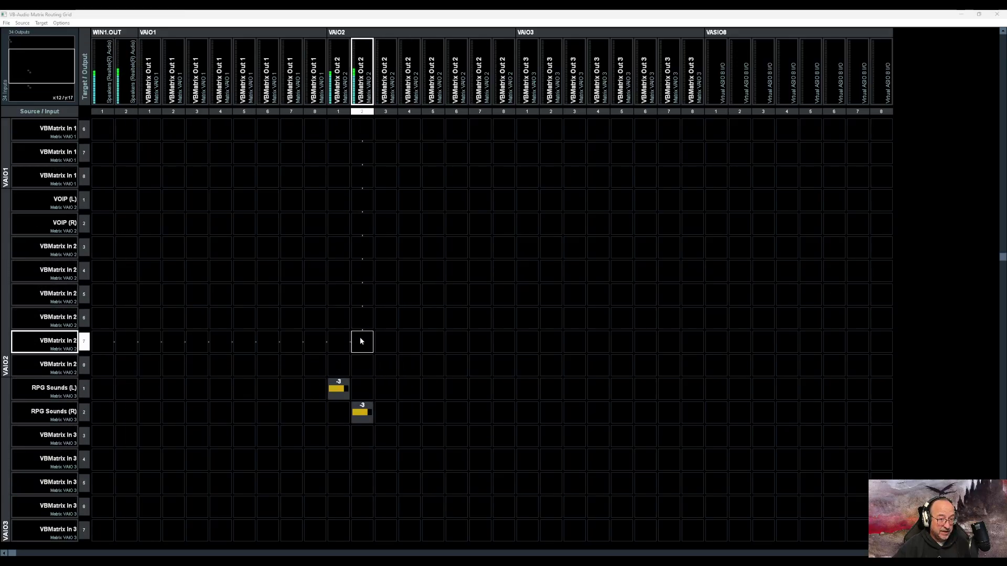
scroll(360, 341, up, 7)
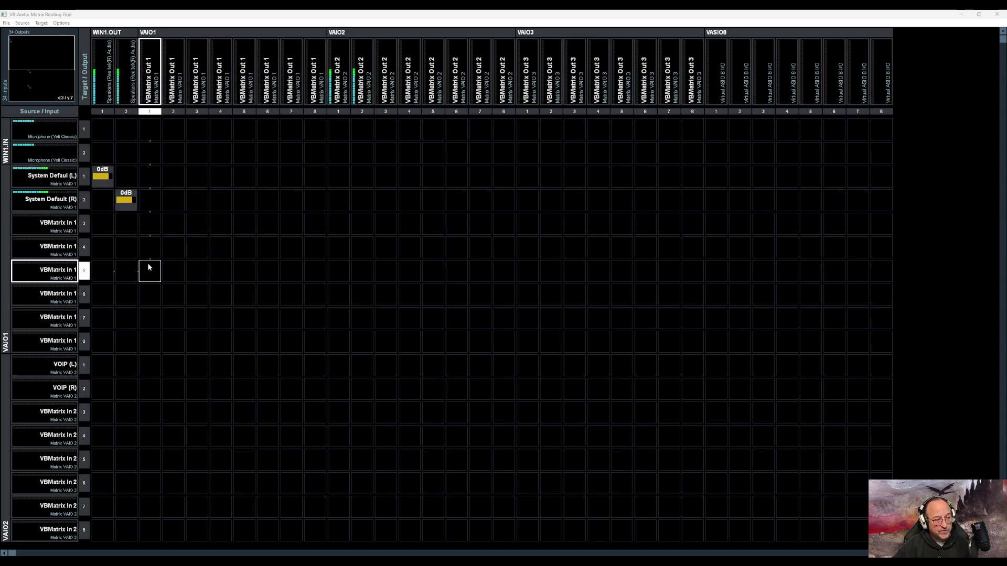
click(962, 14)
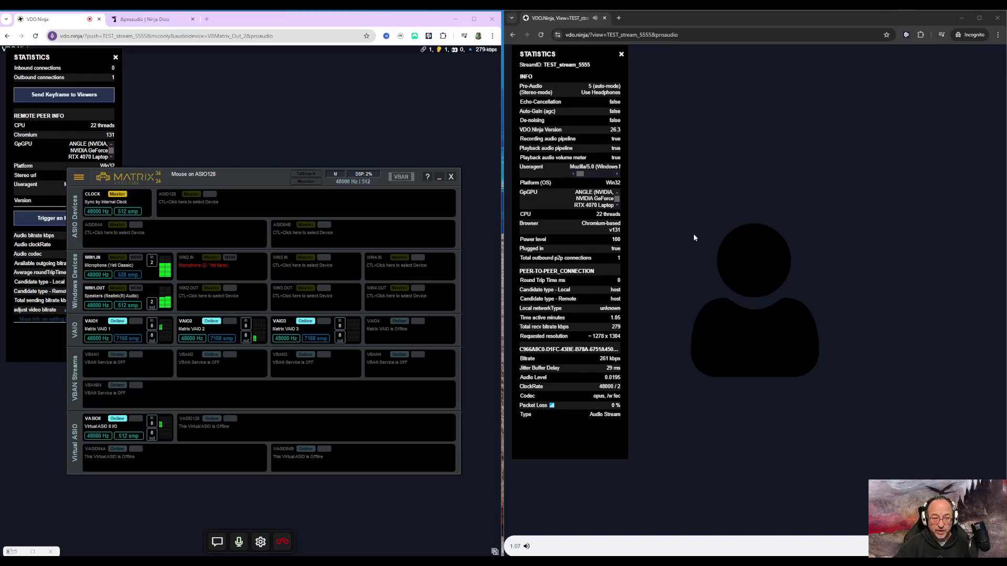
click(438, 177)
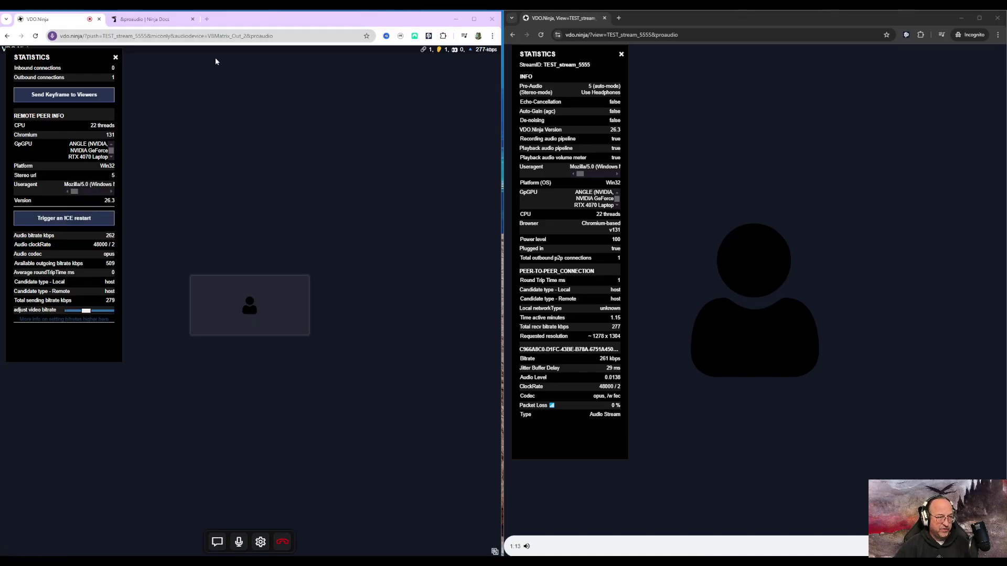
Look up &noaudioprocessing under Audio Parameters in the Ninja Docs and read its alias and Details section.
click(135, 19)
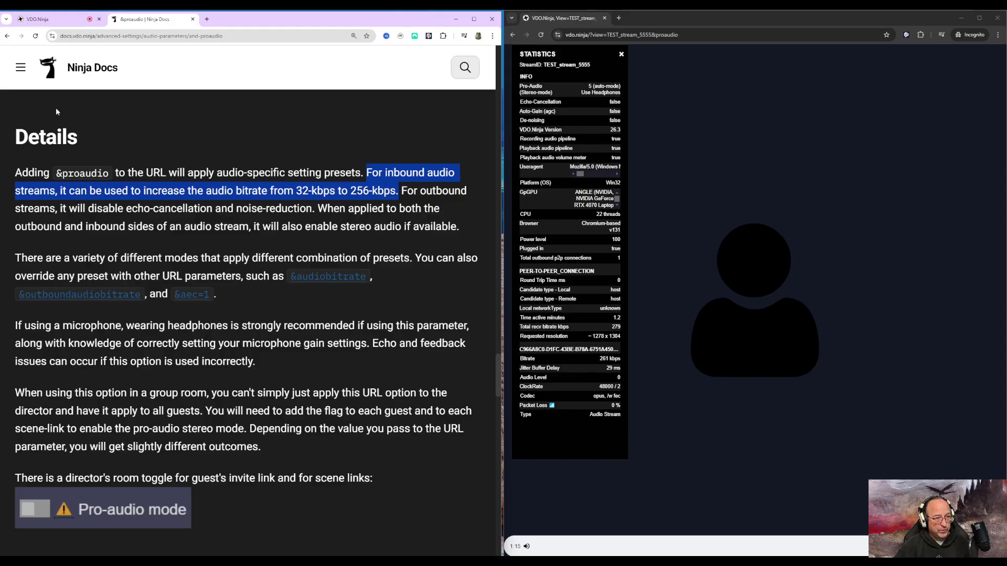
click(20, 67)
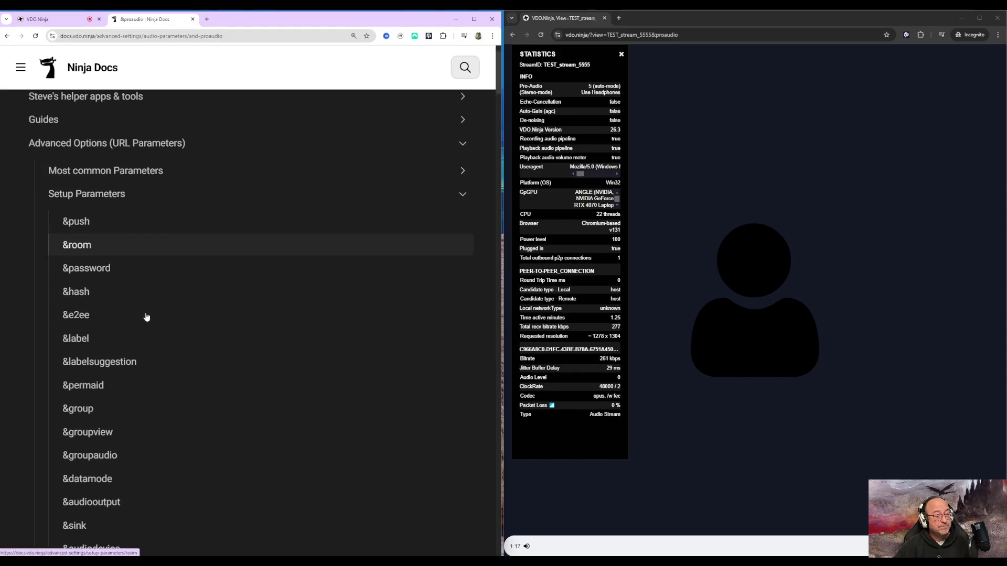
scroll(146, 316, down, 5)
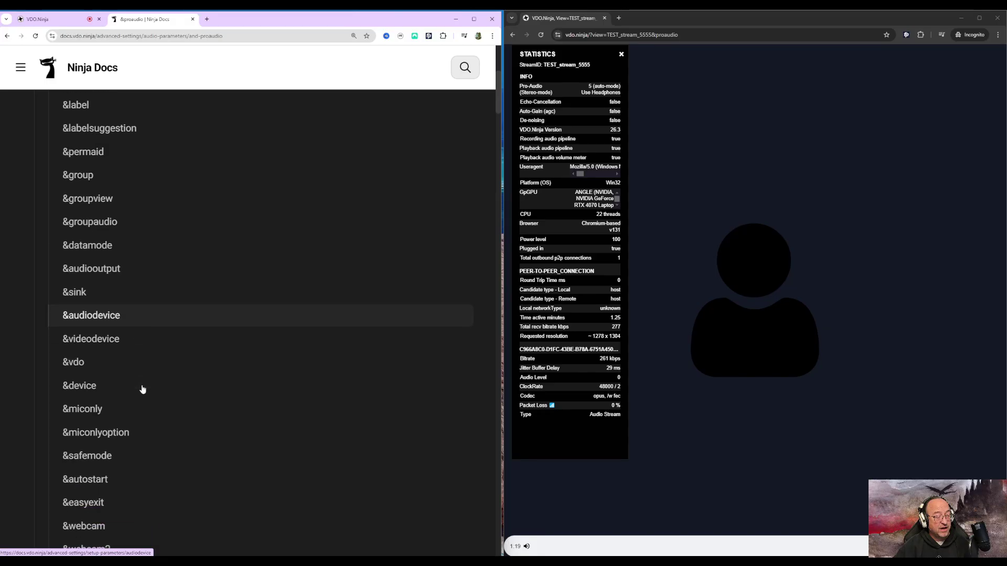
scroll(142, 389, down, 15)
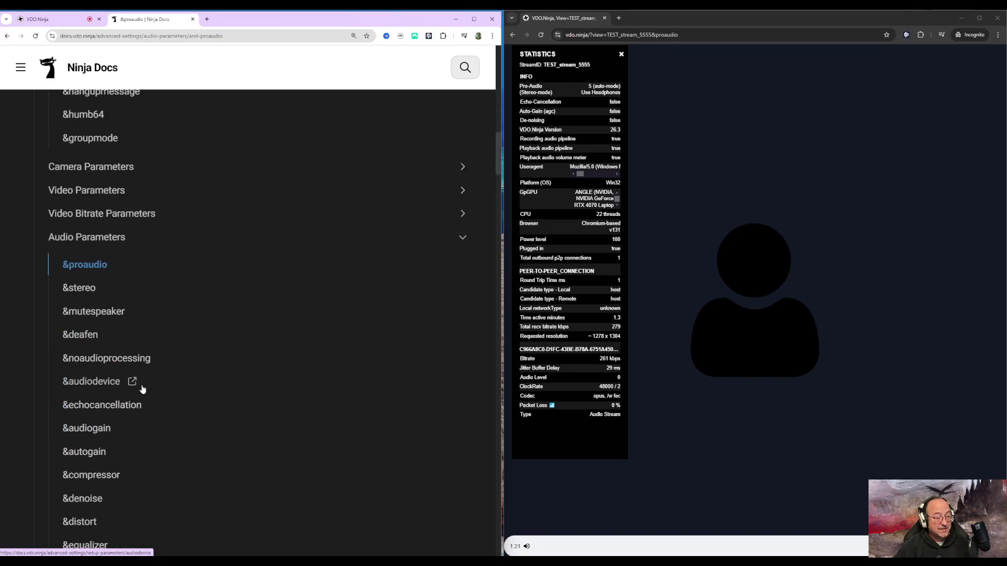
click(104, 361)
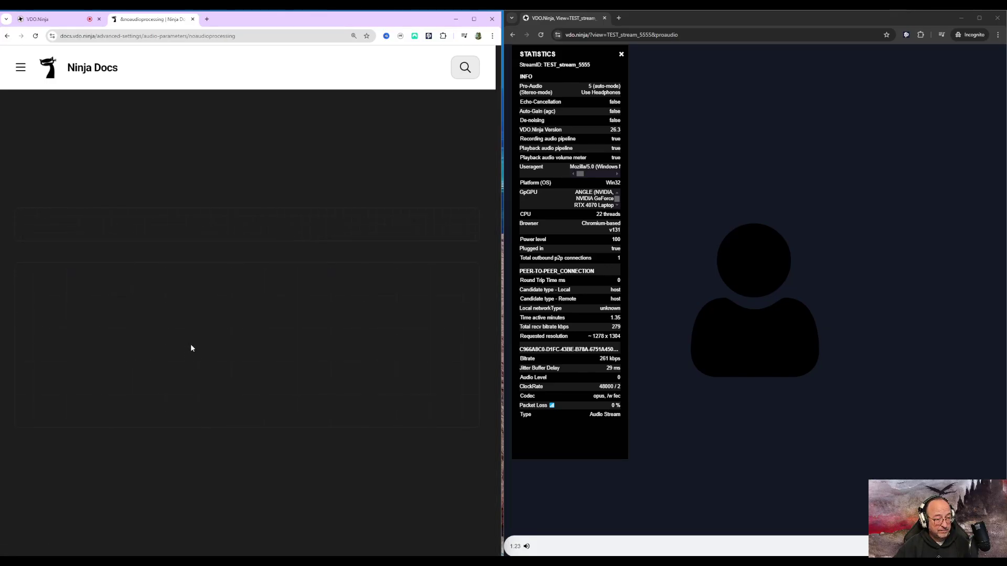
scroll(226, 320, down, 2)
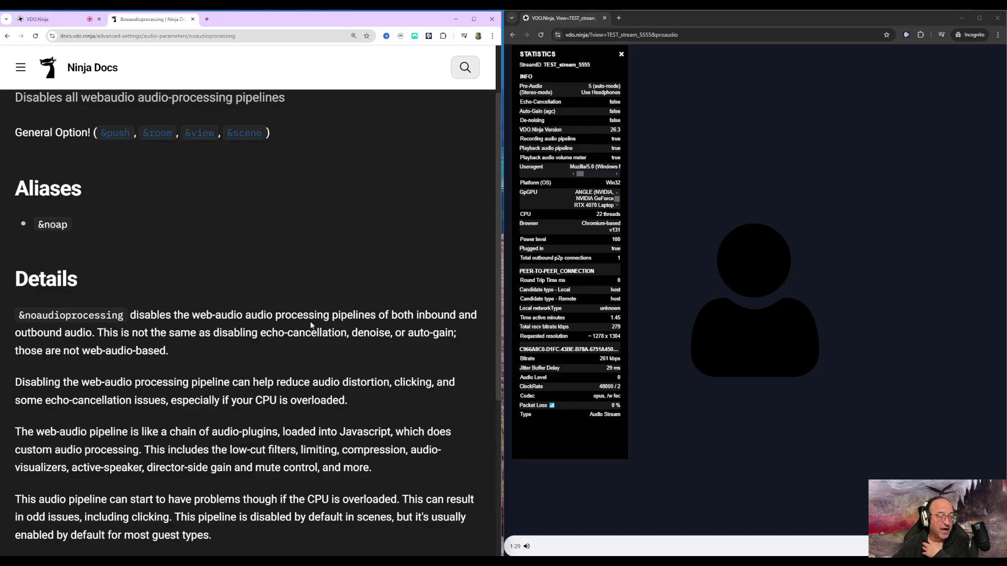
scroll(311, 325, down, 1)
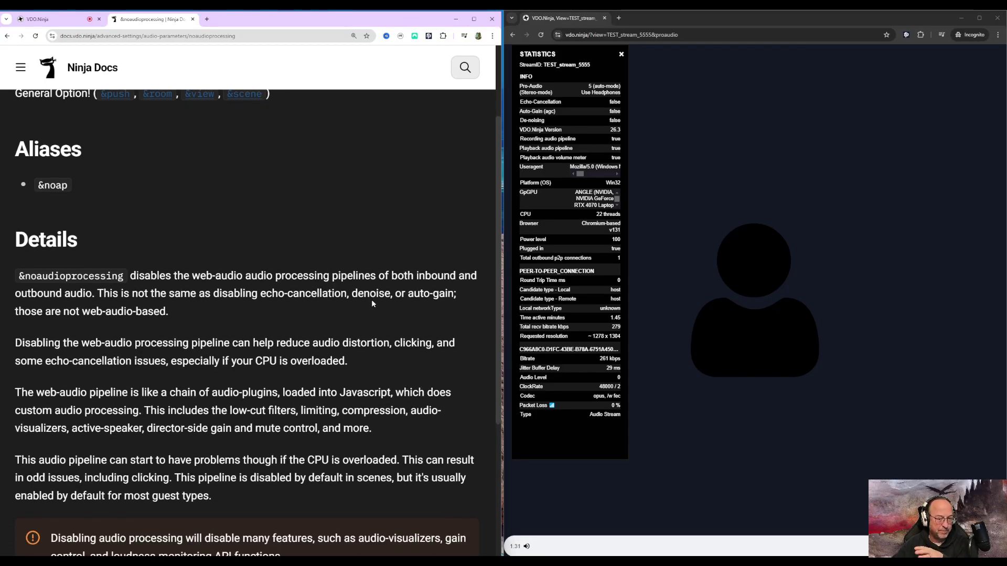
scroll(357, 308, down, 1)
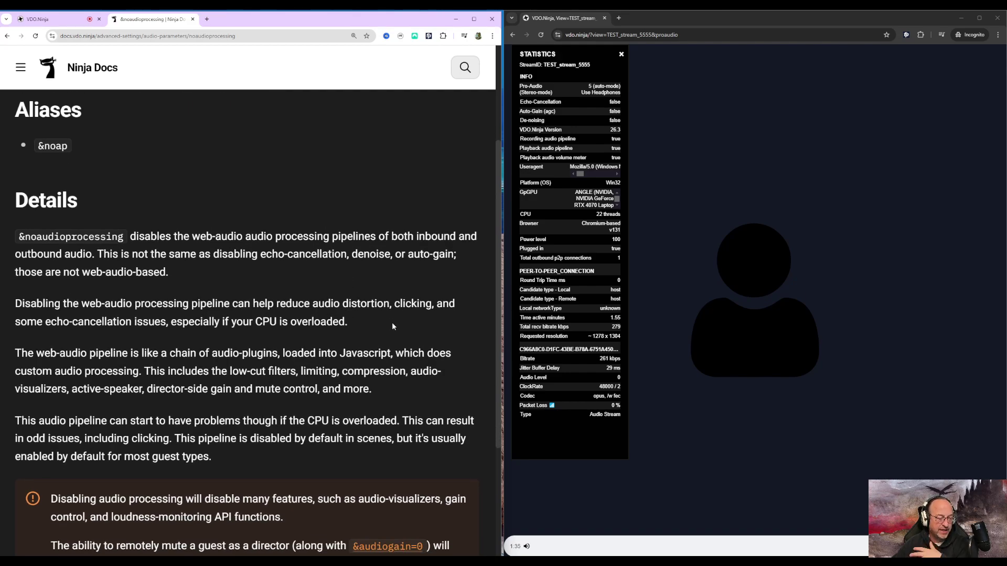
scroll(392, 325, down, 1)
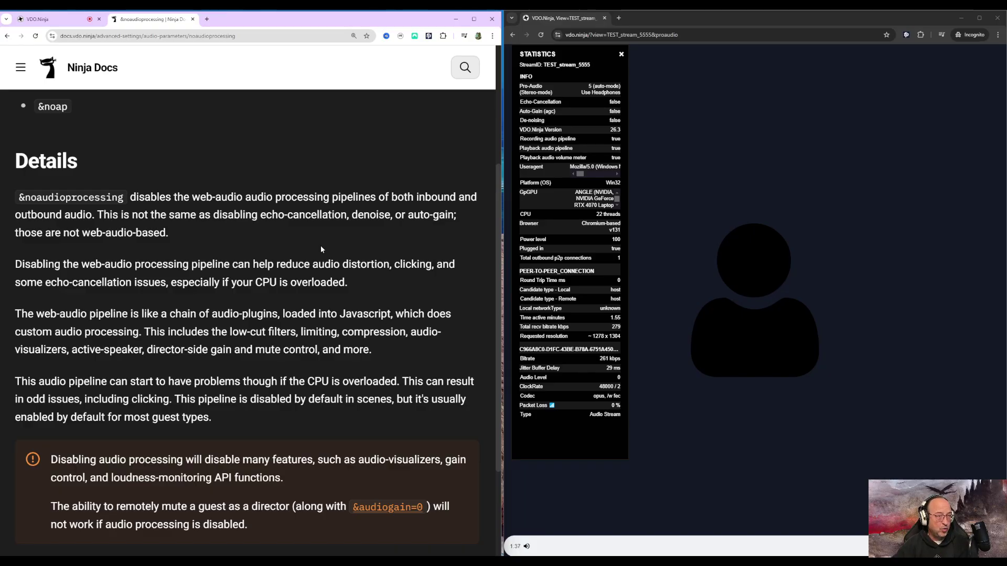
click(260, 37)
click(262, 36)
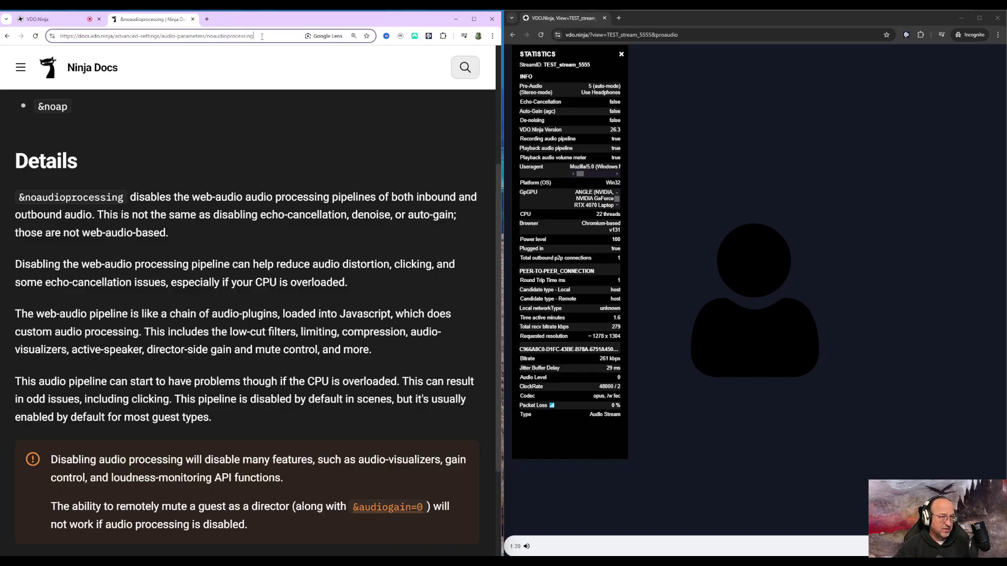
text(&)
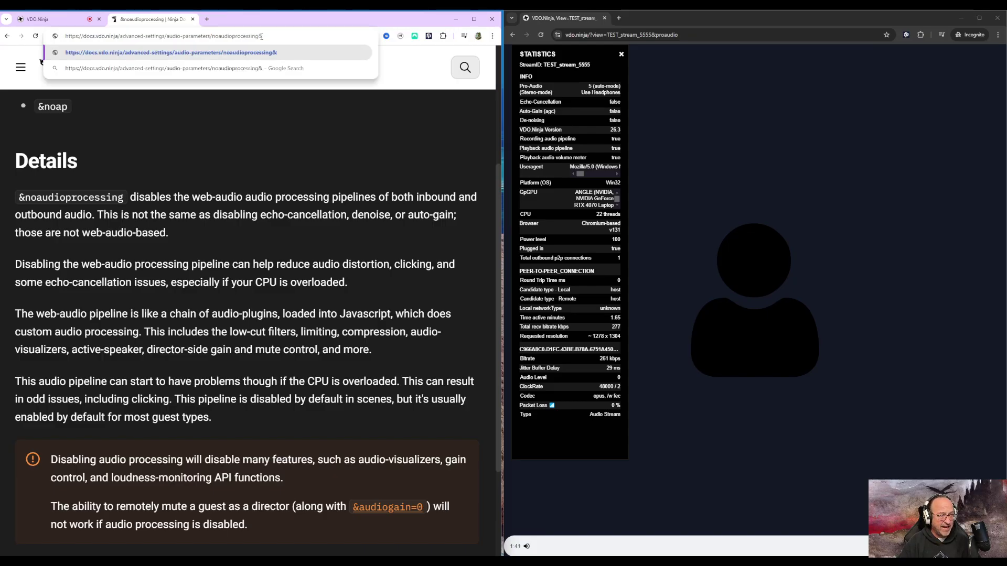
text(noap)
key(Return)
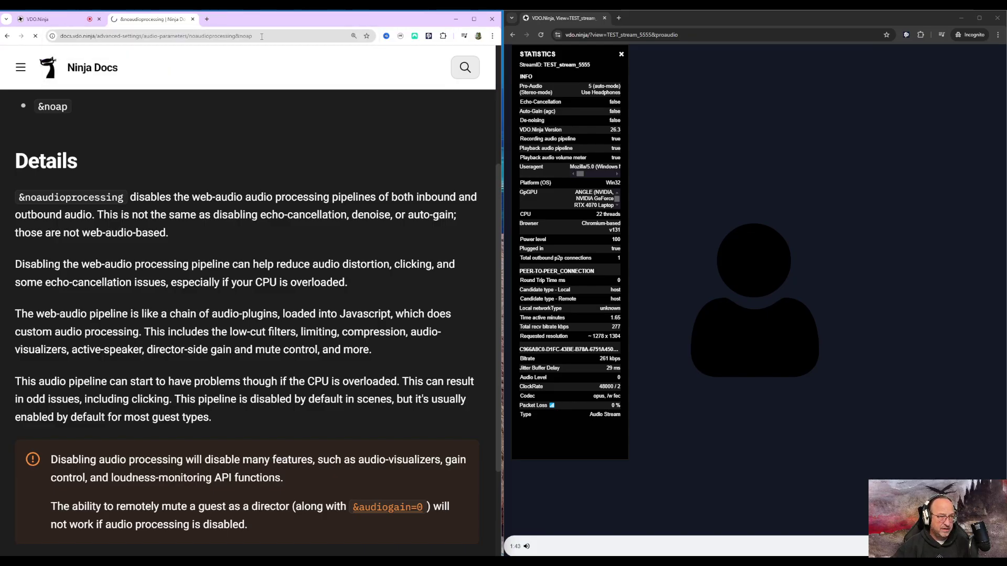
click(7, 36)
Append &noap to the push link after &proaudio, reload the push page, and start sharing the VBMatrix Out 2 audio.
click(53, 18)
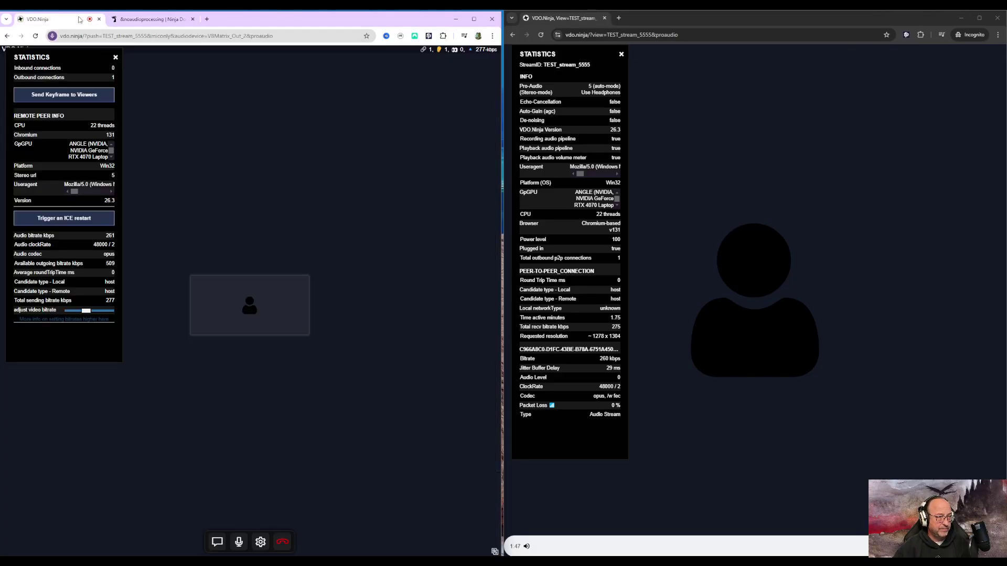
click(330, 37)
click(283, 37)
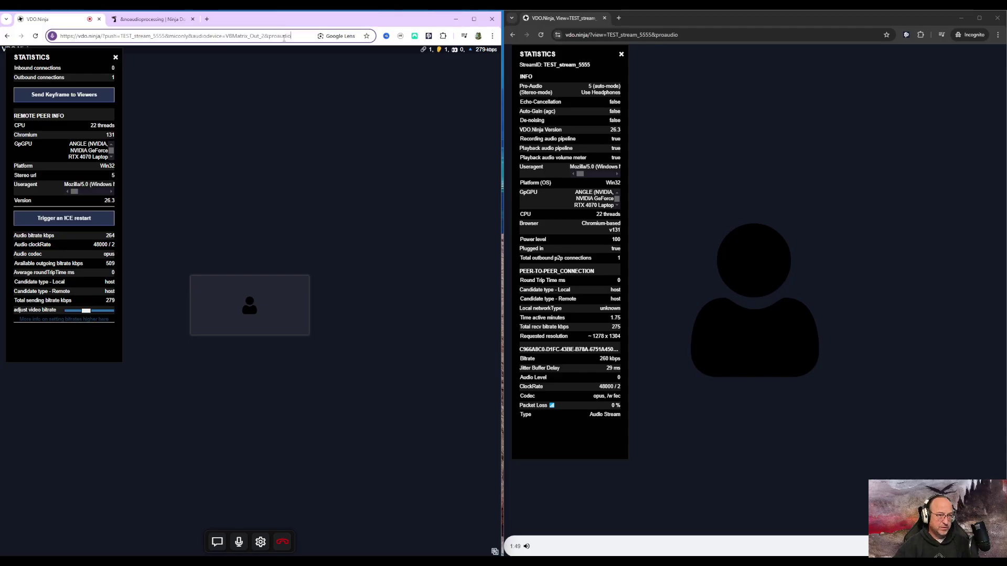
text(&noap)
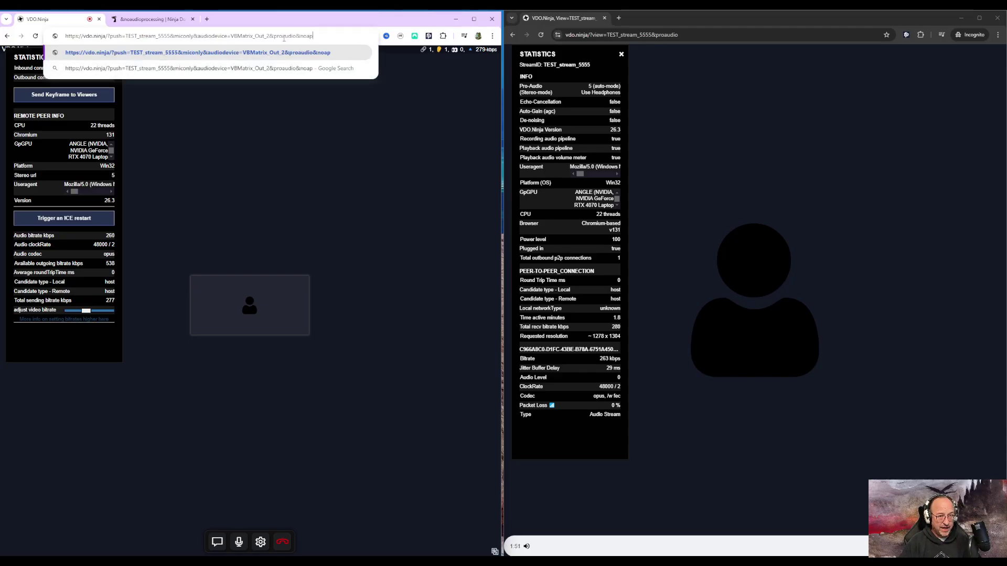
key(Return)
click(283, 86)
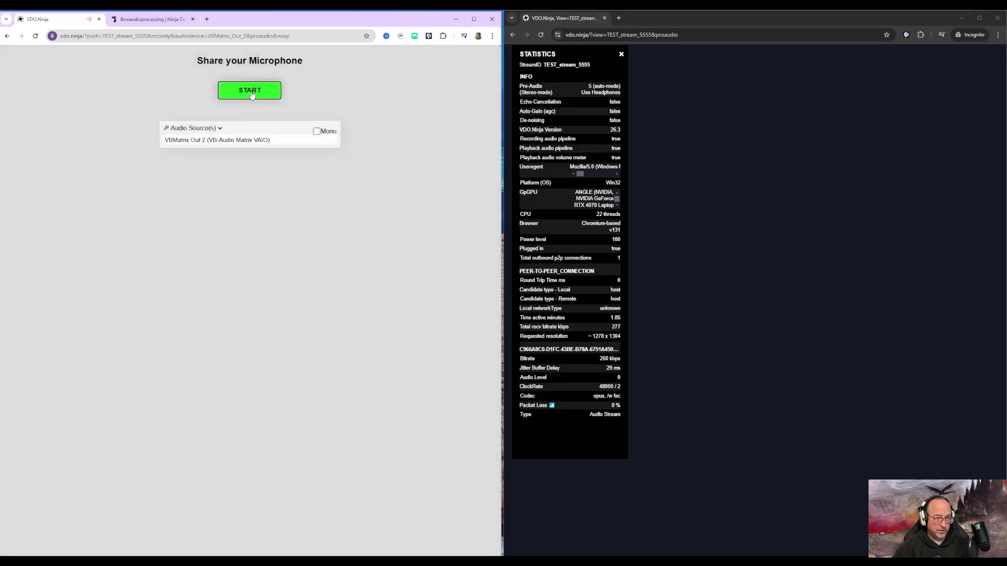
click(250, 90)
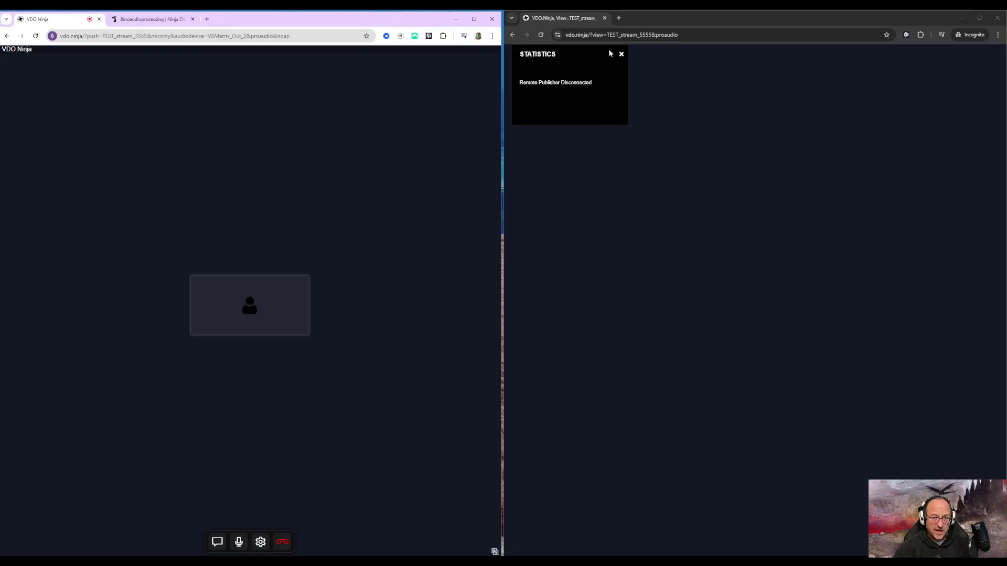
Append &noap to the view link after &proaudio and reload the view page.
click(691, 35)
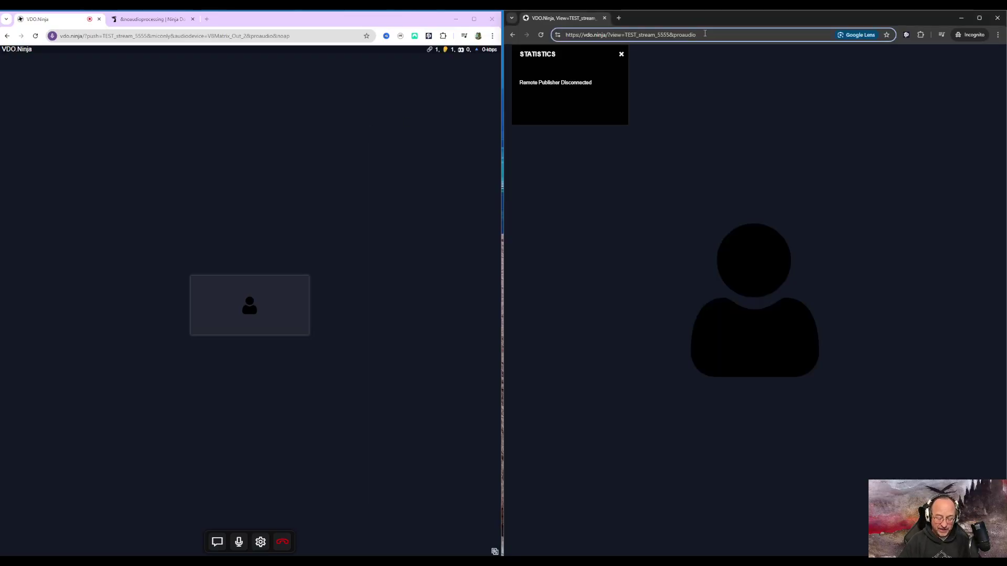
text(&noap)
key(Return)
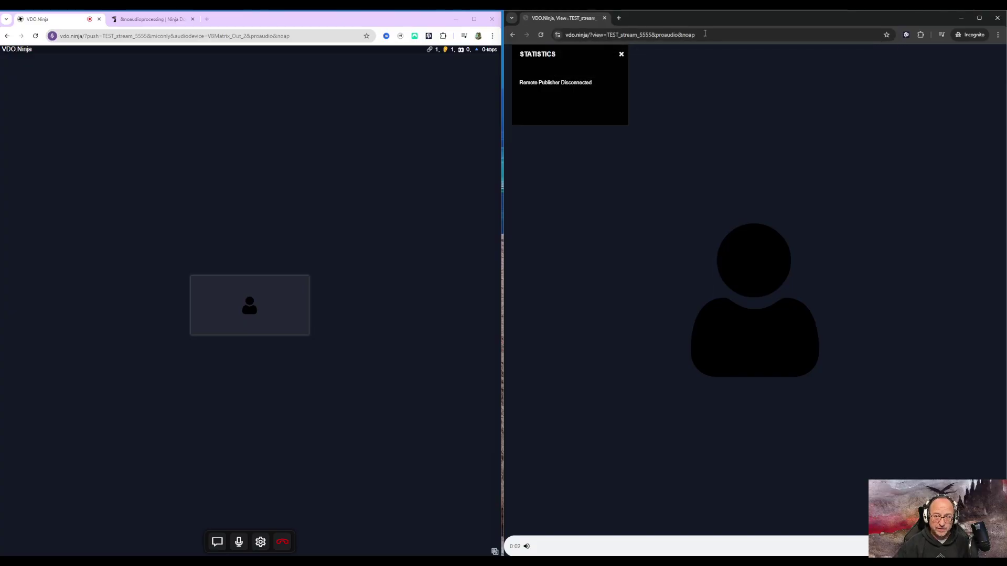
Open the stream statistics on both the push page and the view page to check the audio with &noap.
click(739, 229)
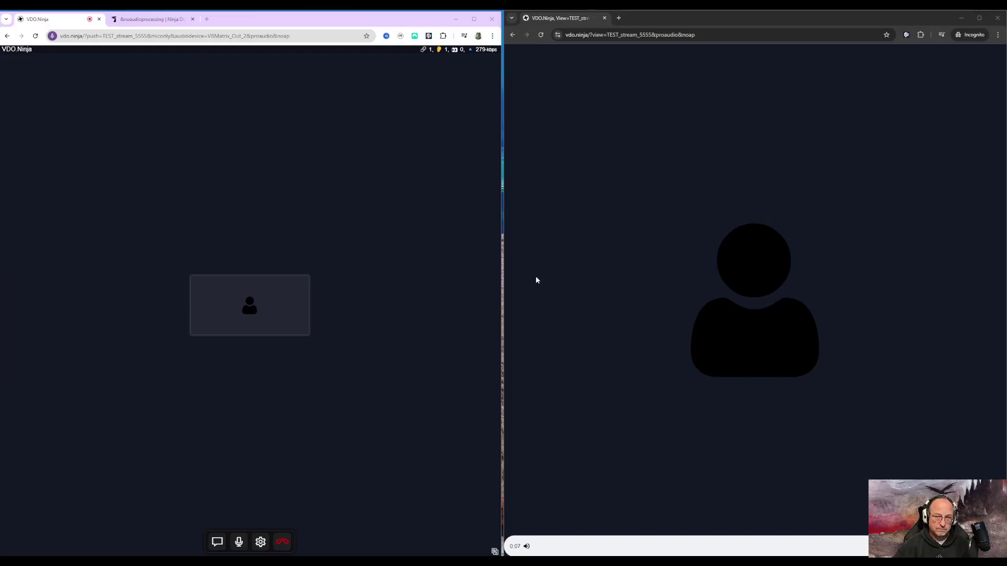
click(486, 50)
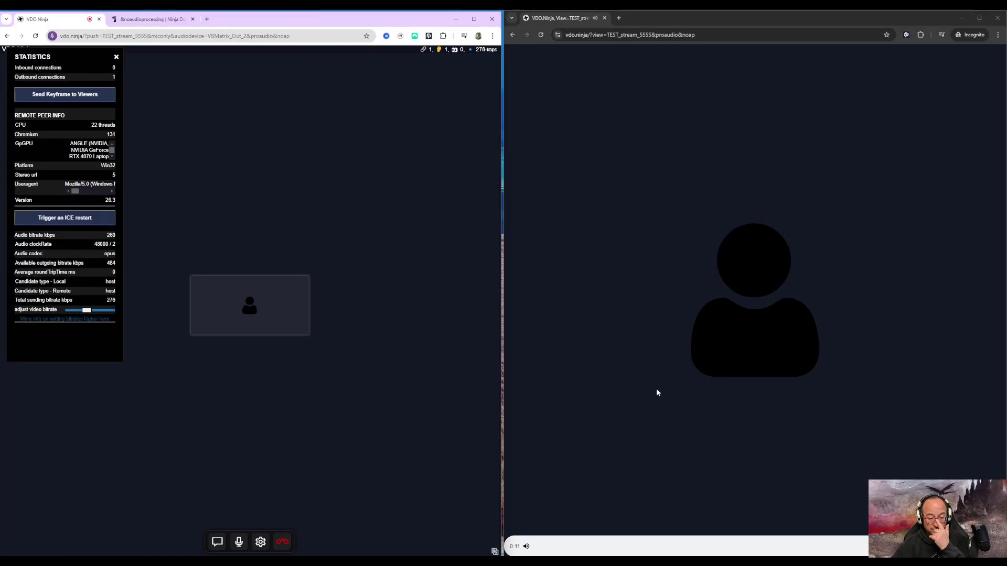
right_click(654, 331)
click(681, 440)
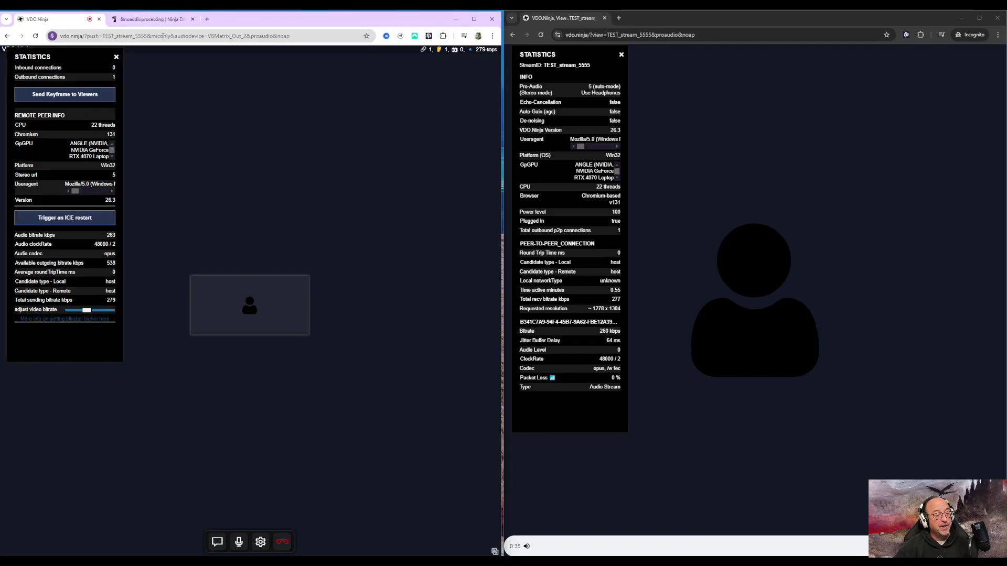
Look through the Audio Parameters list in the Ninja Docs, collapsing the Setup Parameters section, for the audio bitrate options.
click(157, 16)
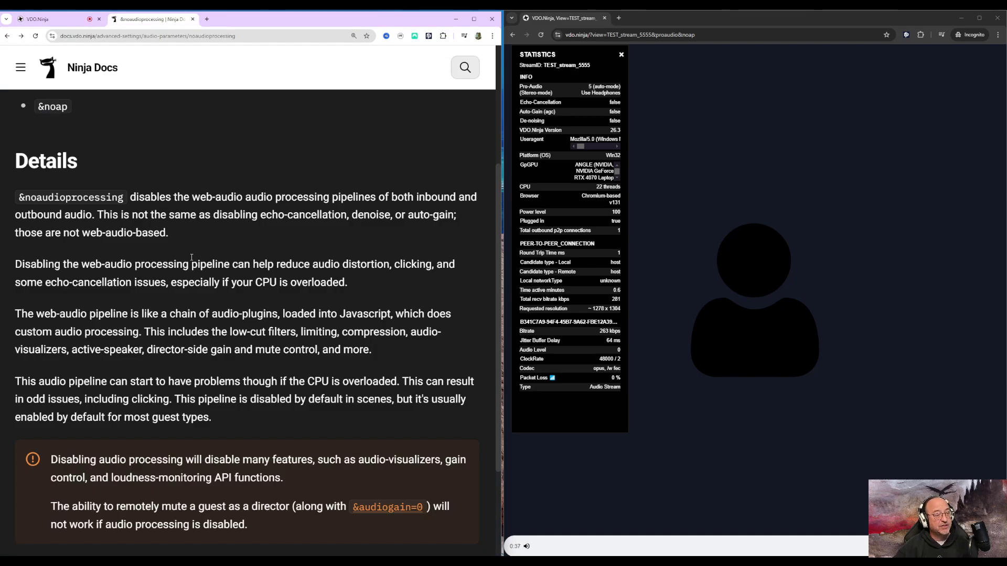
click(21, 69)
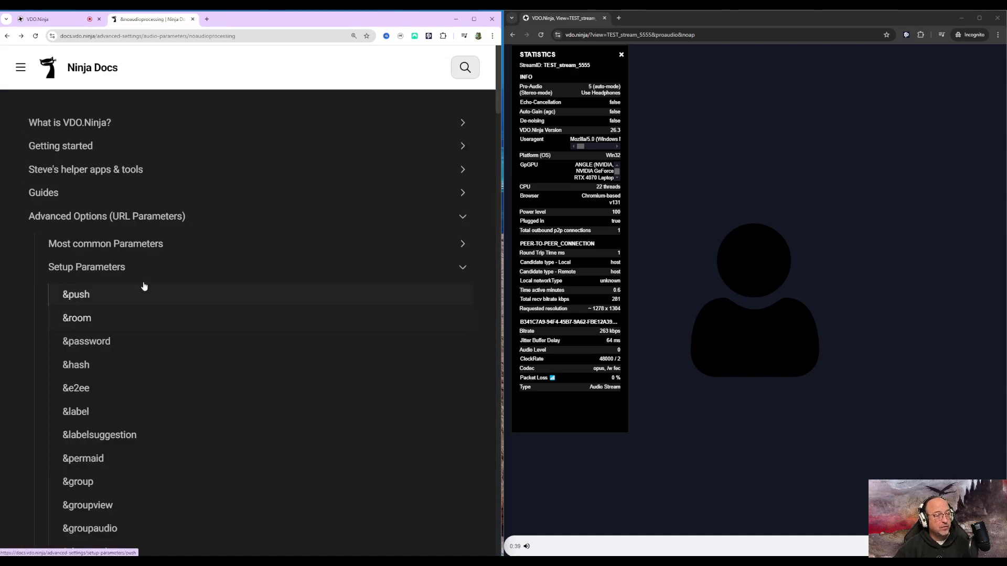
click(127, 270)
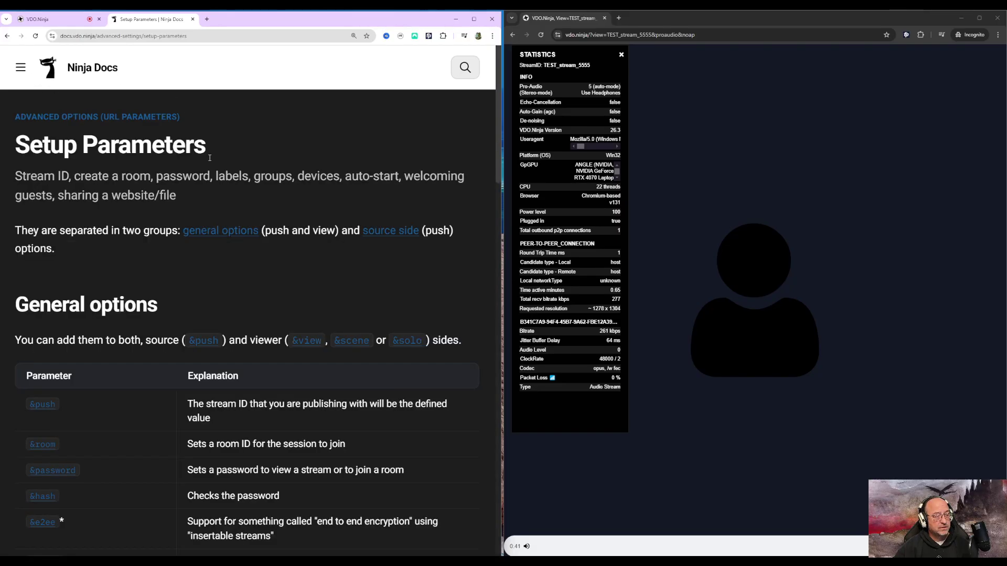
click(20, 68)
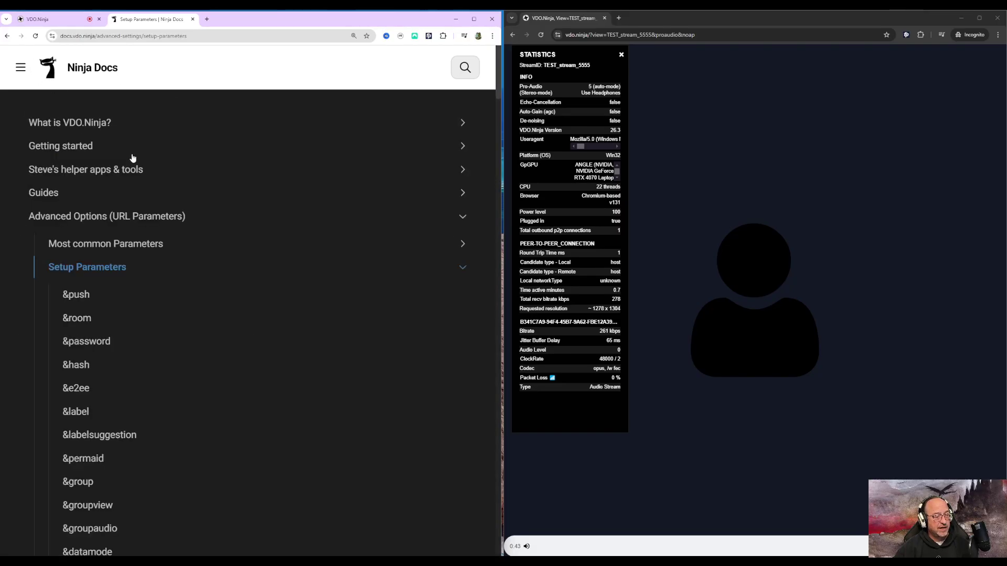
click(464, 270)
scroll(137, 360, down, 3)
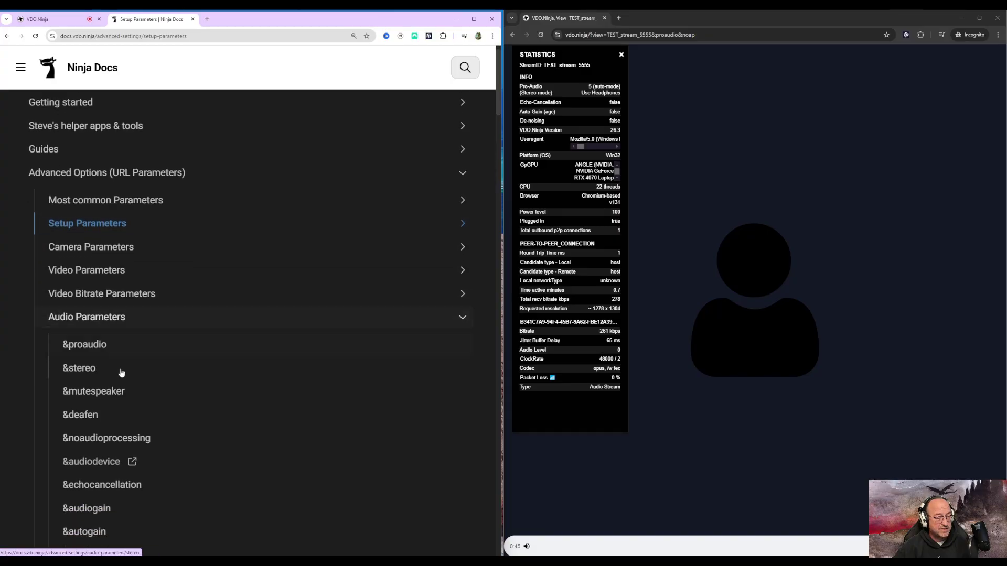
scroll(118, 397, down, 3)
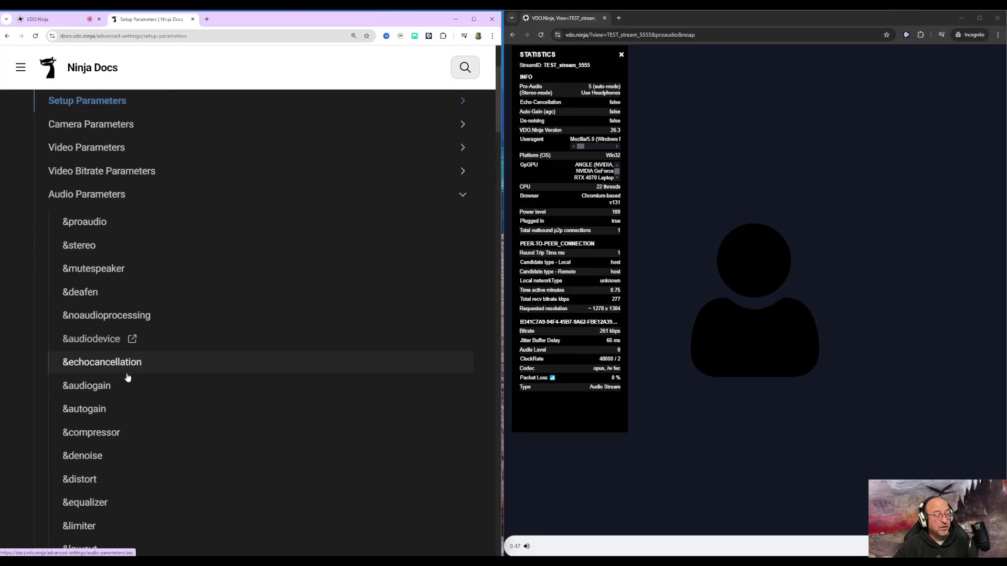
scroll(105, 386, down, 7)
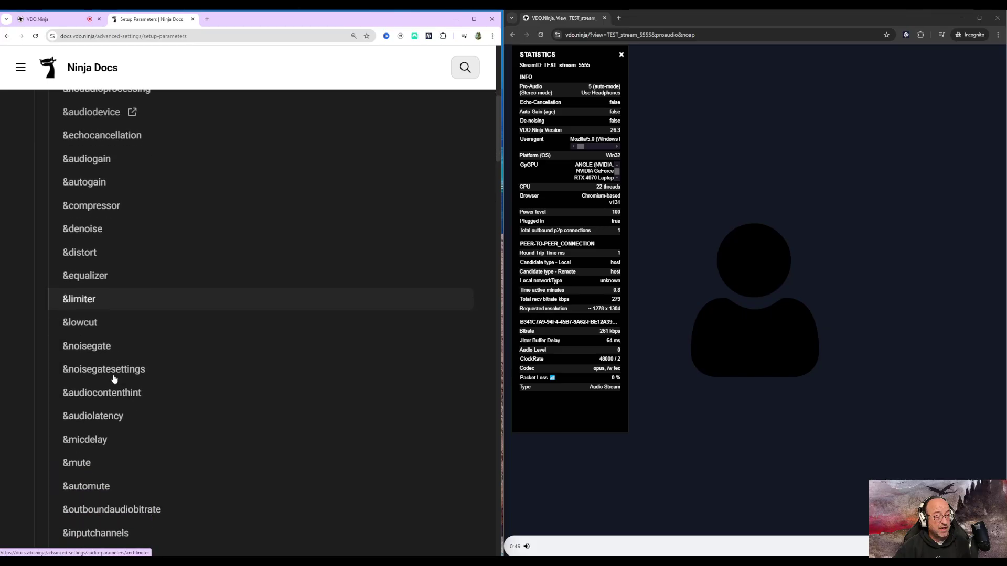
scroll(114, 379, down, 7)
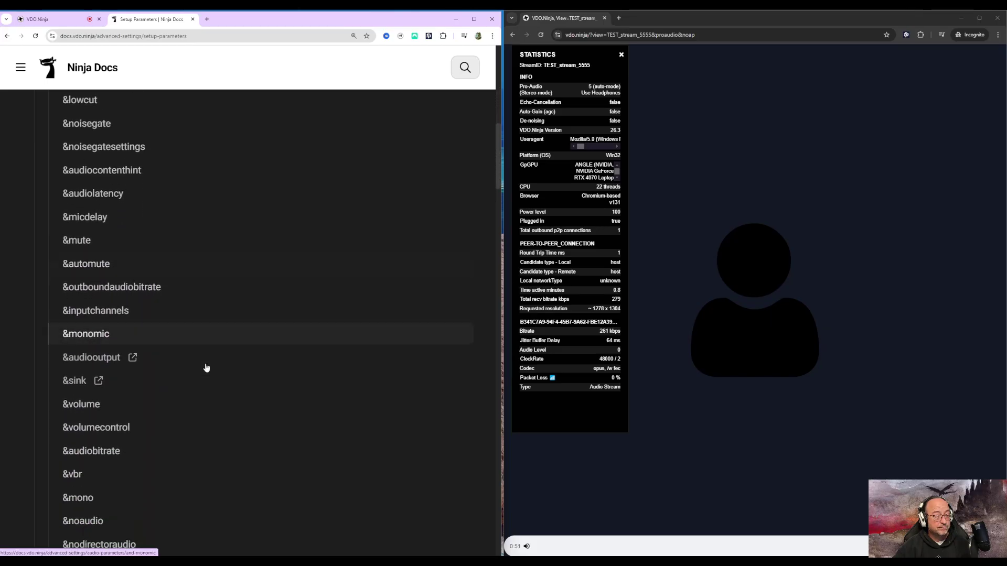
scroll(206, 368, down, 6)
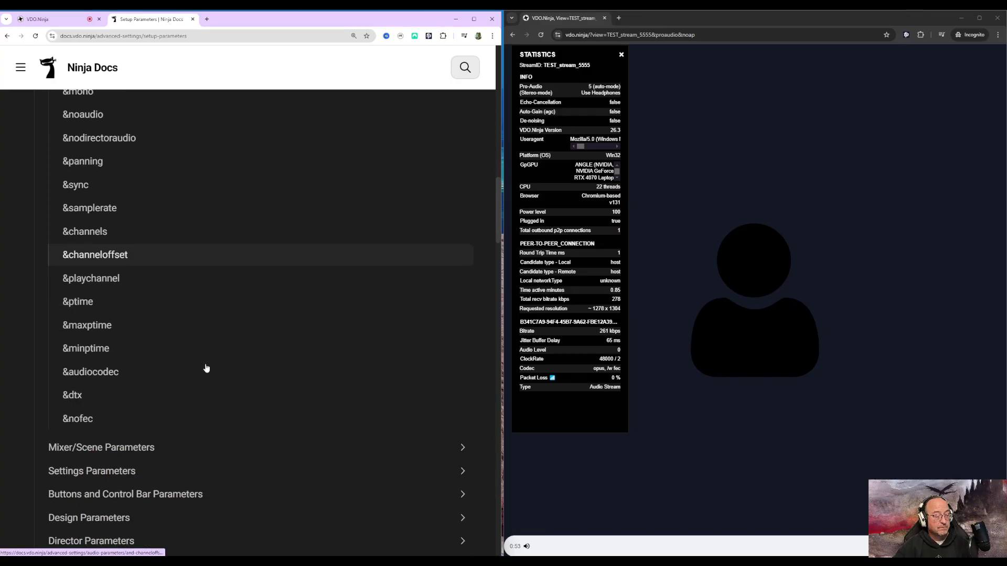
scroll(206, 369, up, 9)
scroll(207, 368, up, 7)
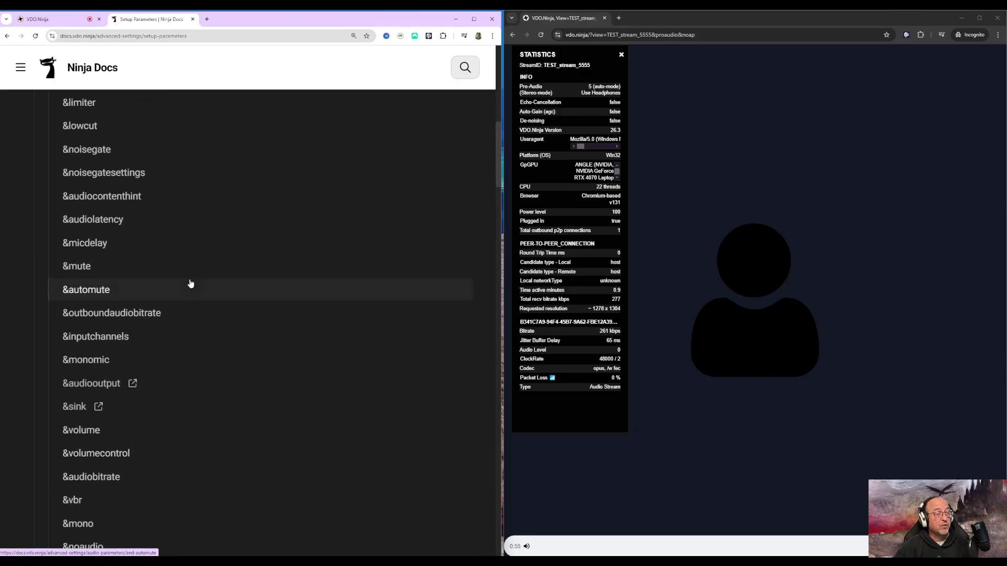
scroll(190, 283, up, 6)
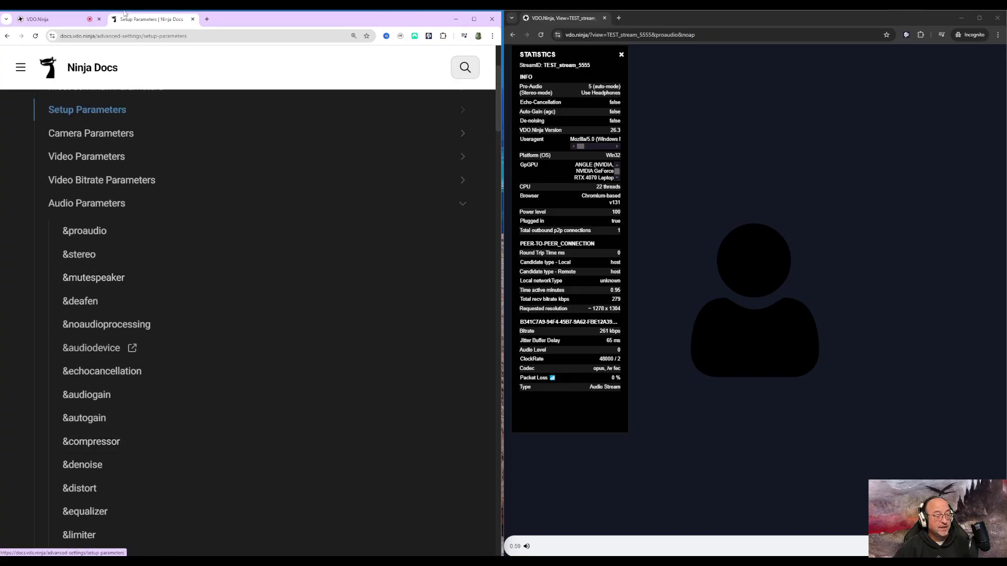
Append &audiobitrate=320 to the VDO.Ninja push link after &noap.
click(63, 19)
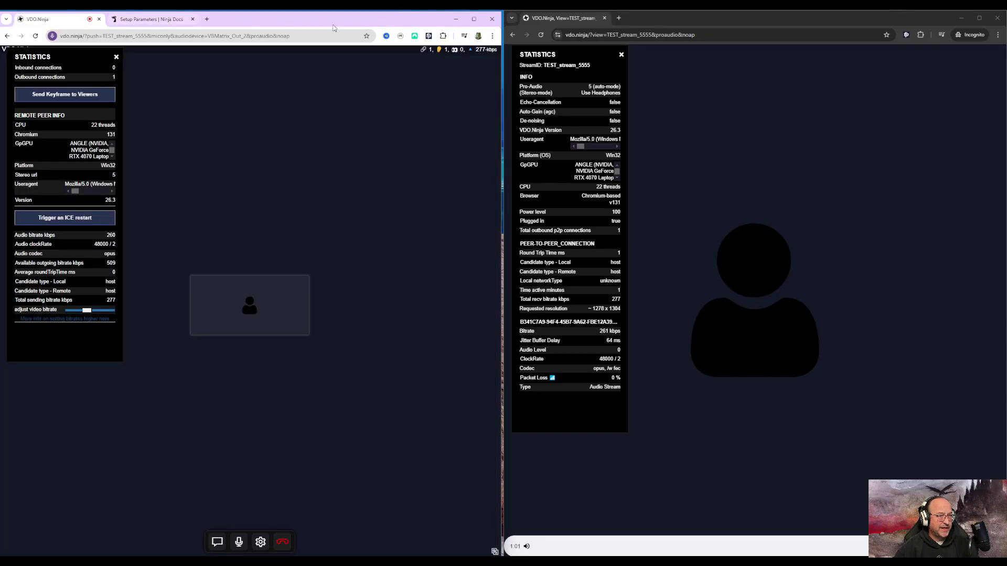
click(320, 36)
click(309, 36)
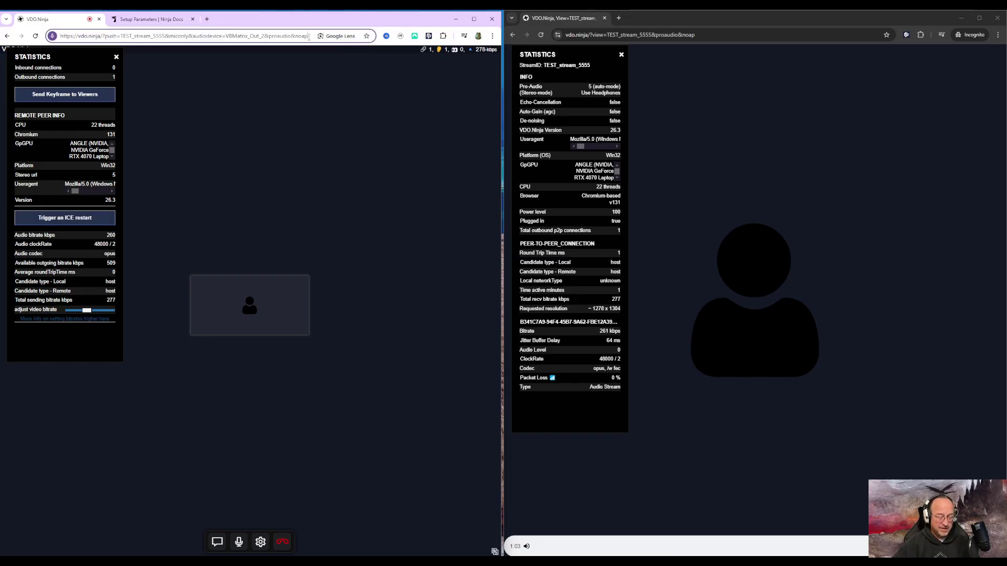
text(&)
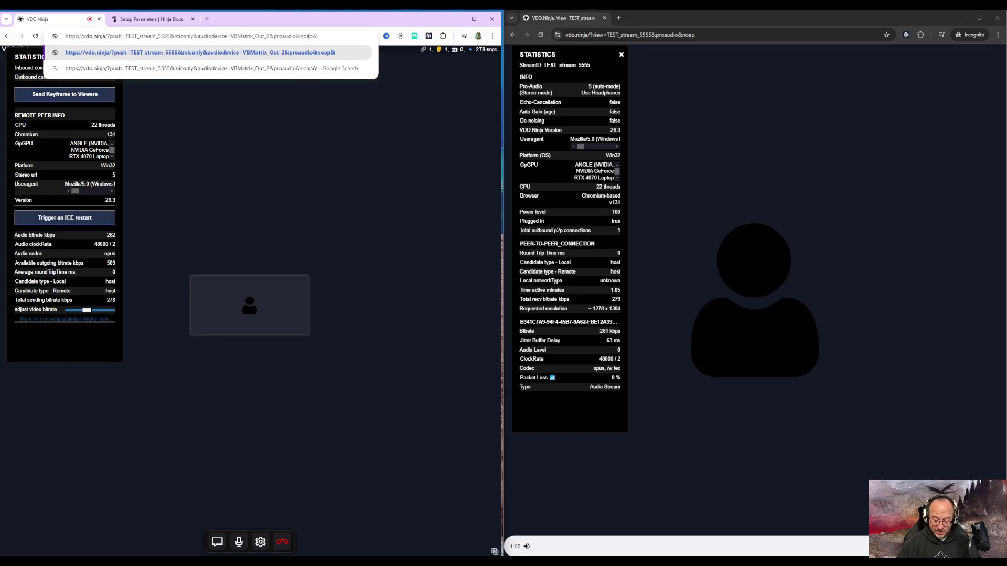
text(=audiobit)
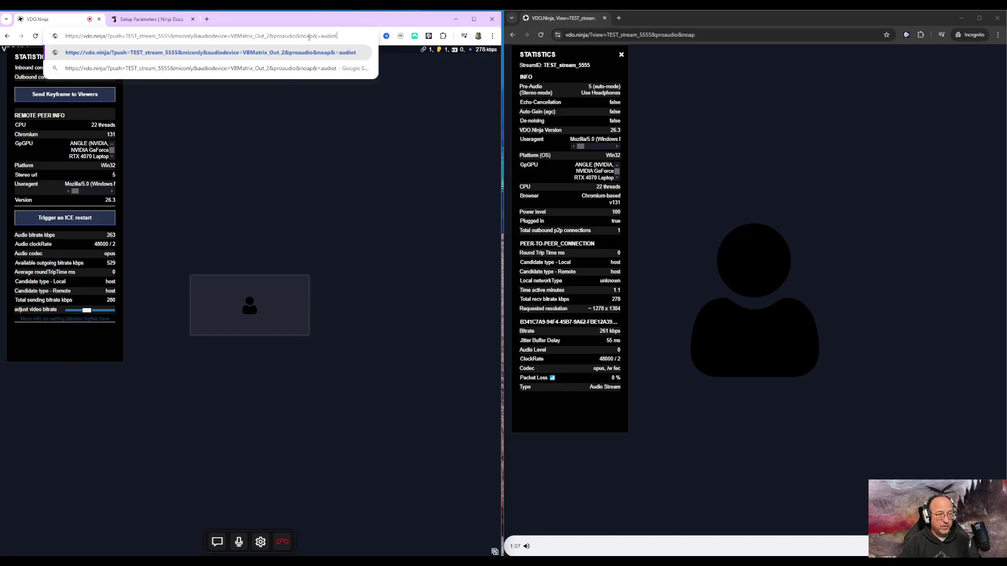
text(rate)
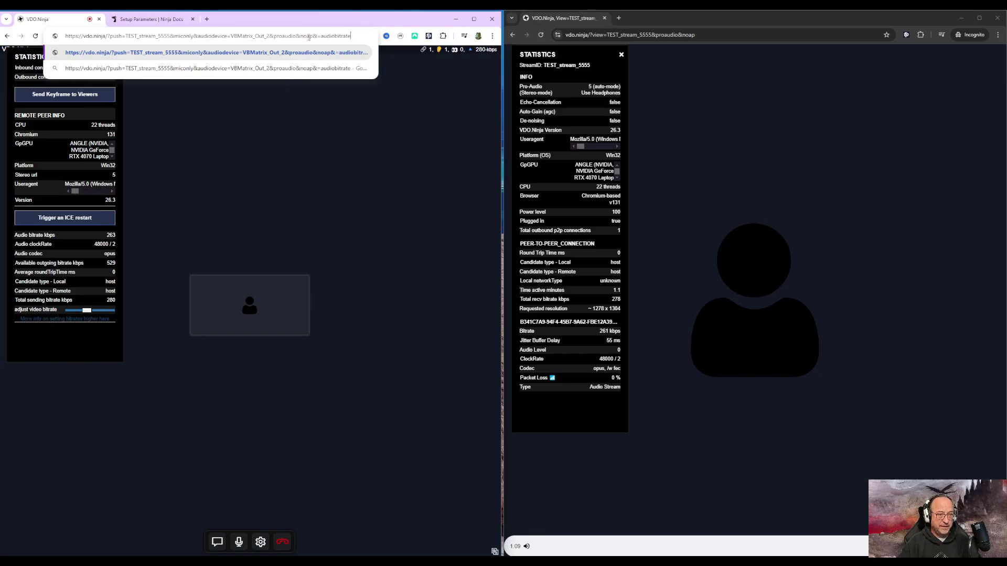
key(BackSpace)
key(BackSpace)
key(BackSpace)
key(BackSpace)
key(BackSpace)
key(BackSpace)
key(BackSpace)
key(BackSpace)
key(BackSpace)
key(BackSpace)
key(BackSpace)
key(BackSpace)
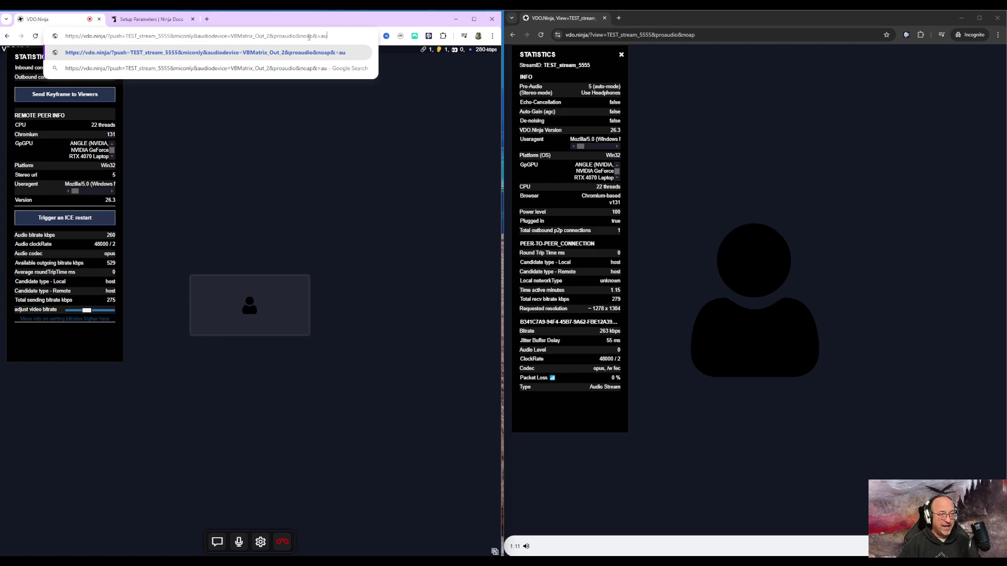
text(audiobitrate=320)
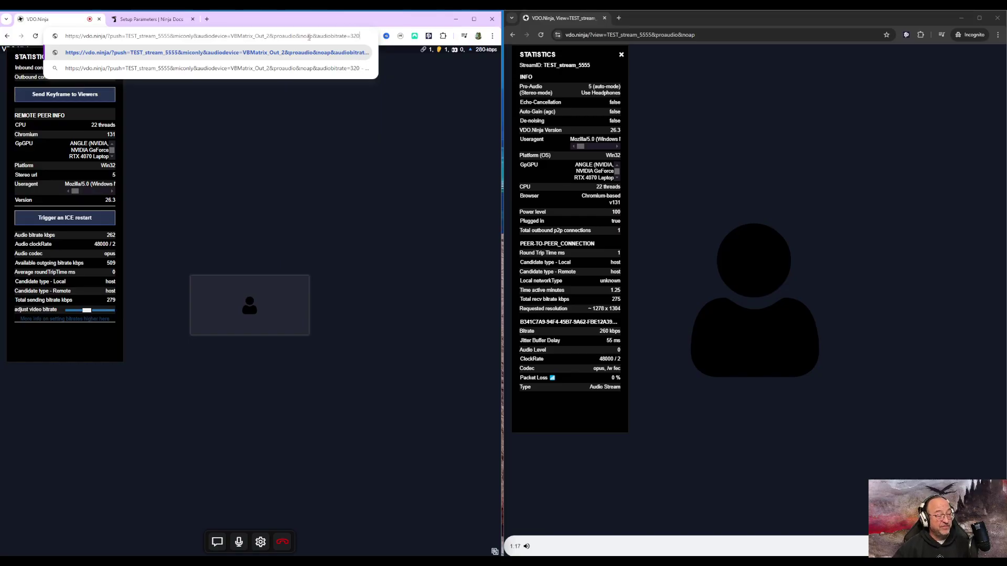
Load the edited push link, agree to leave the running session, and start sharing the VBMatrix Out 2 audio.
key(Return)
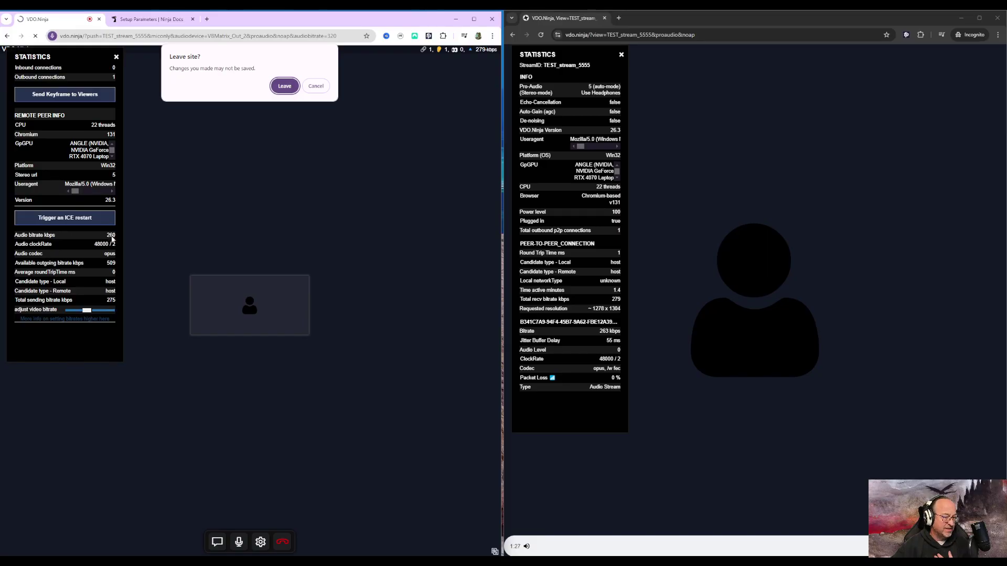
click(284, 86)
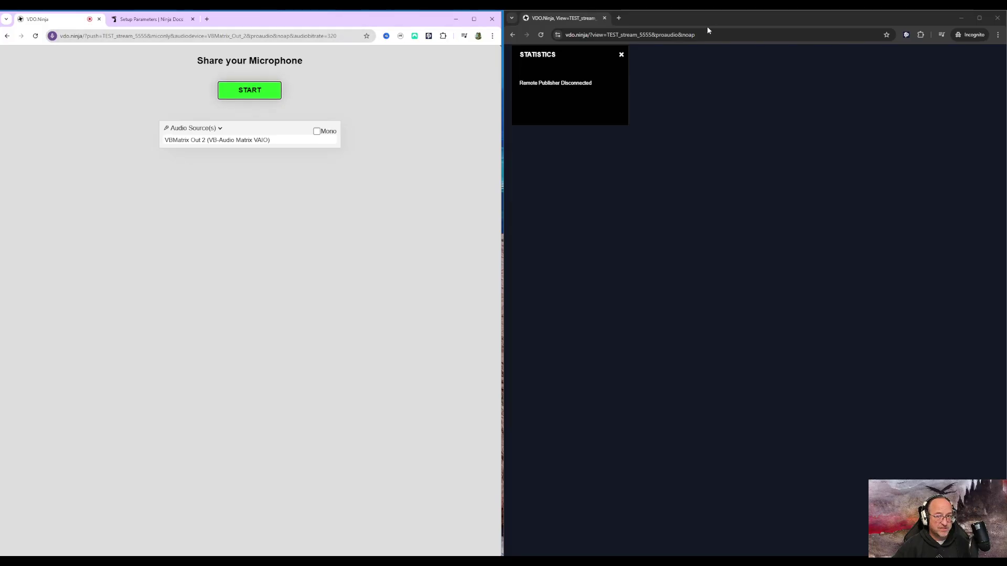
click(248, 92)
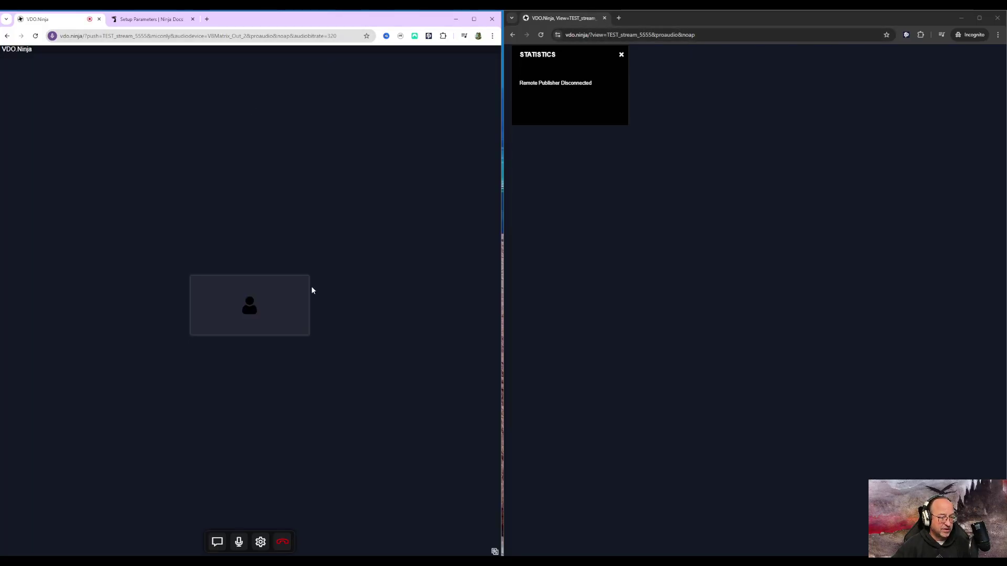
Append &audiobitrate=320 to the view link after &noap and load the edited view page.
click(728, 34)
click(728, 34)
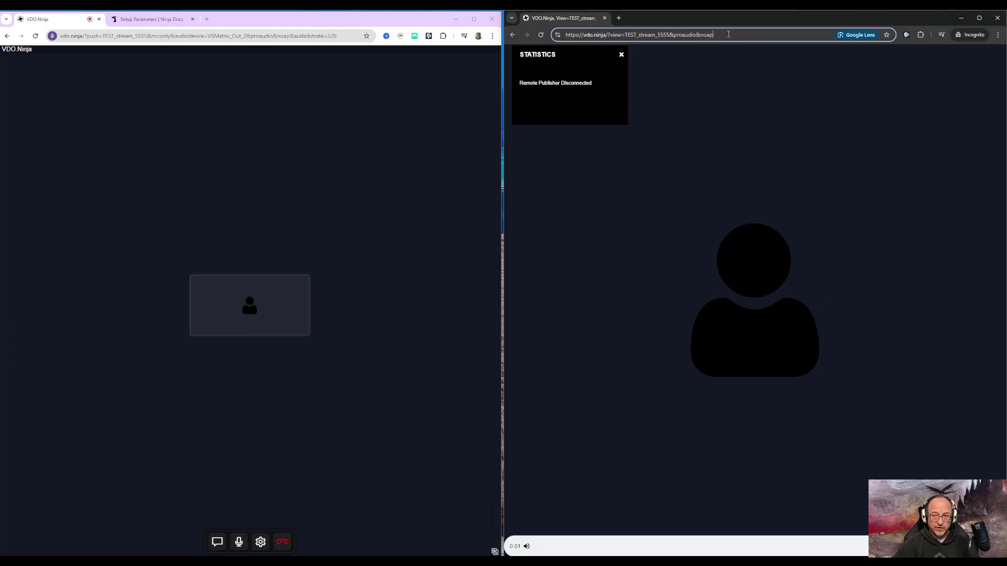
text(&au)
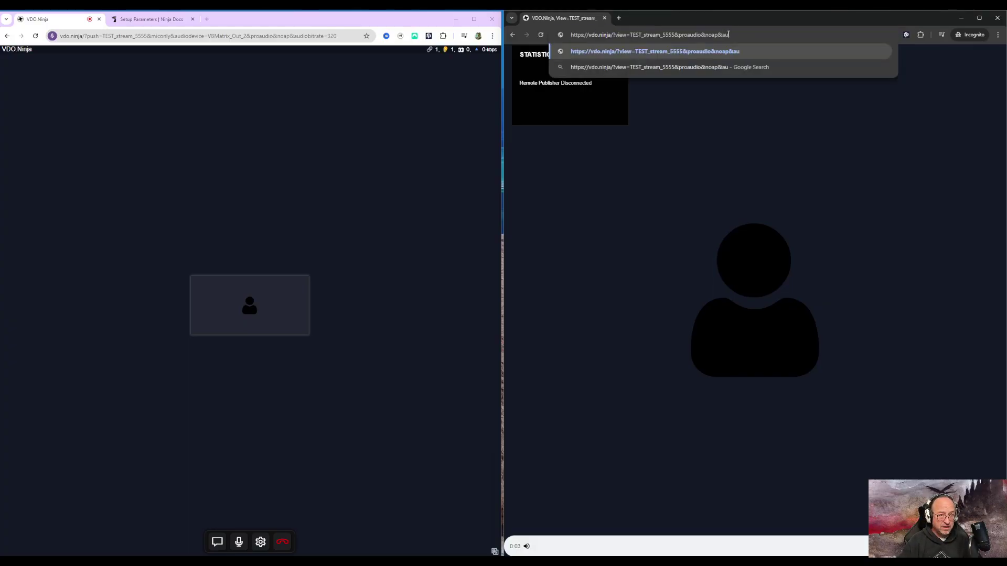
text(diobitrate)
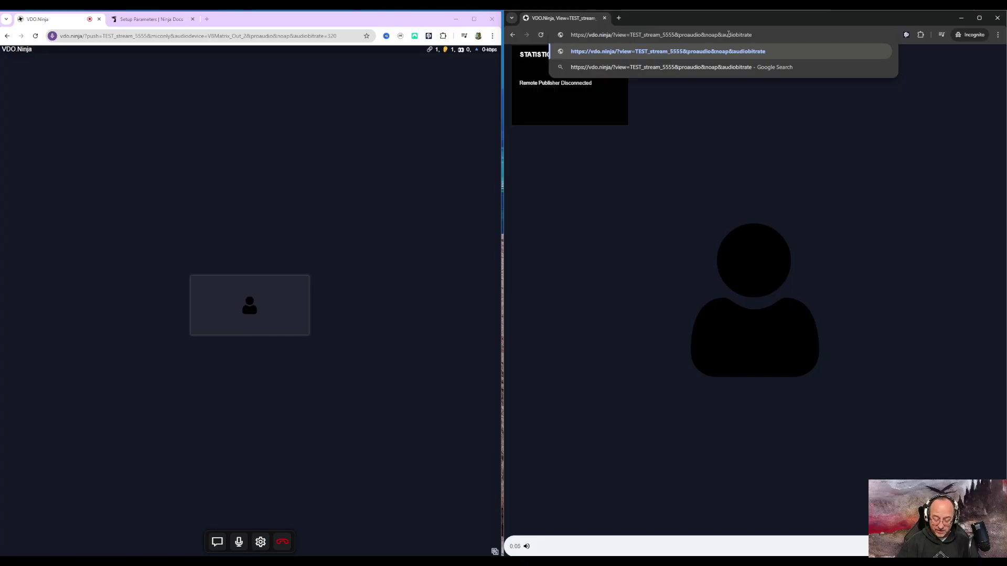
text(=320)
key(Return)
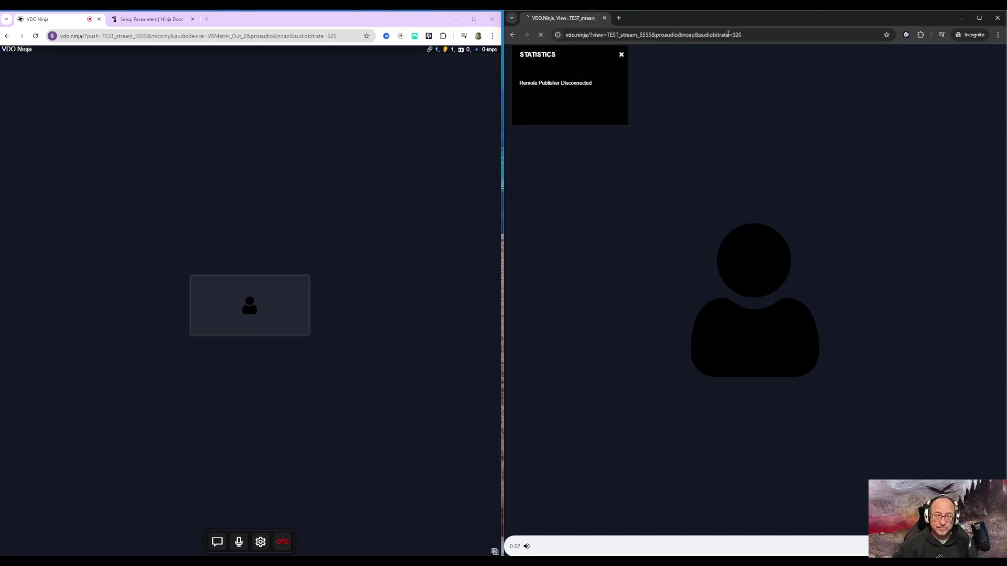
click(742, 235)
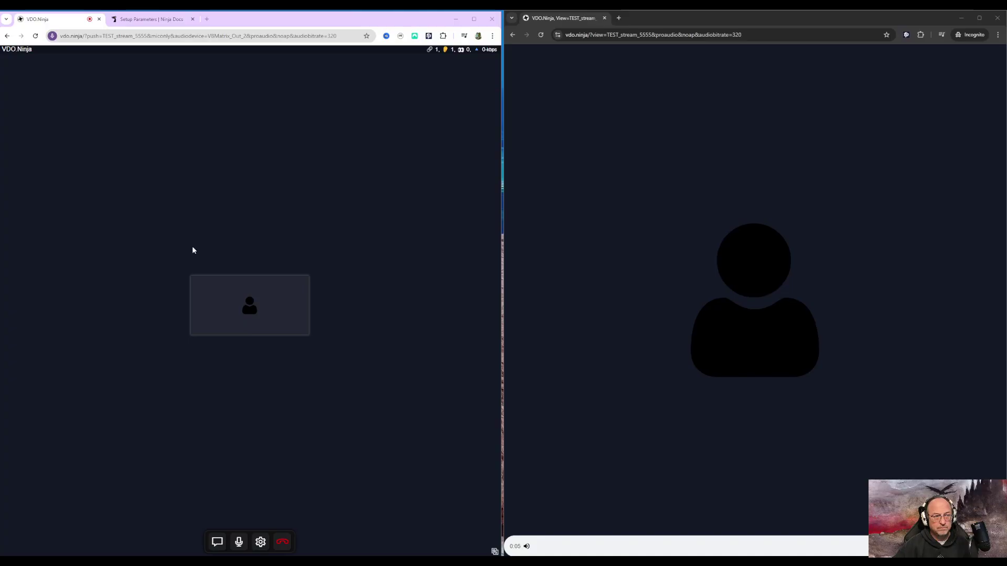
Open the statistics on the push and view pages to check the audio bitrate.
click(486, 50)
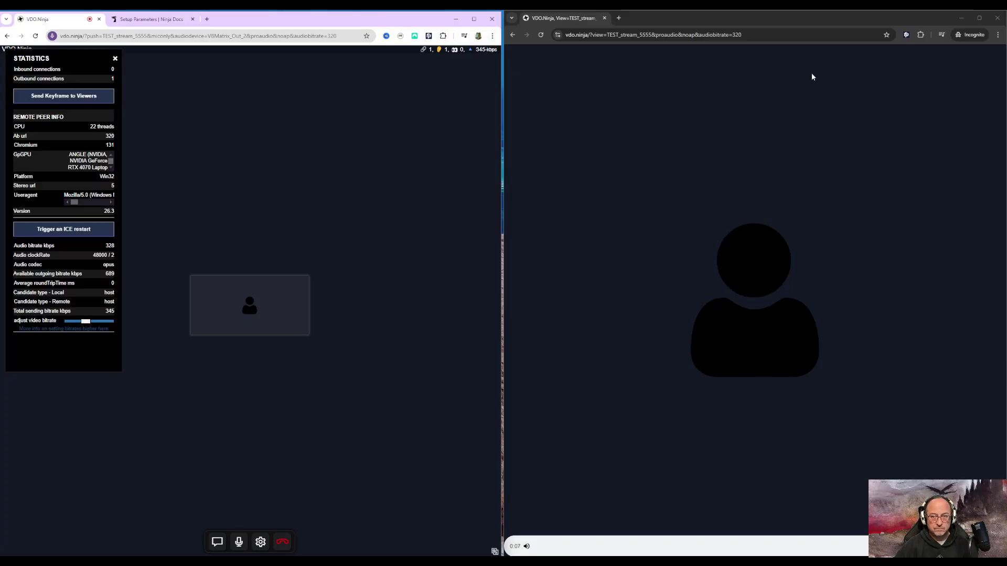
right_click(704, 158)
click(709, 268)
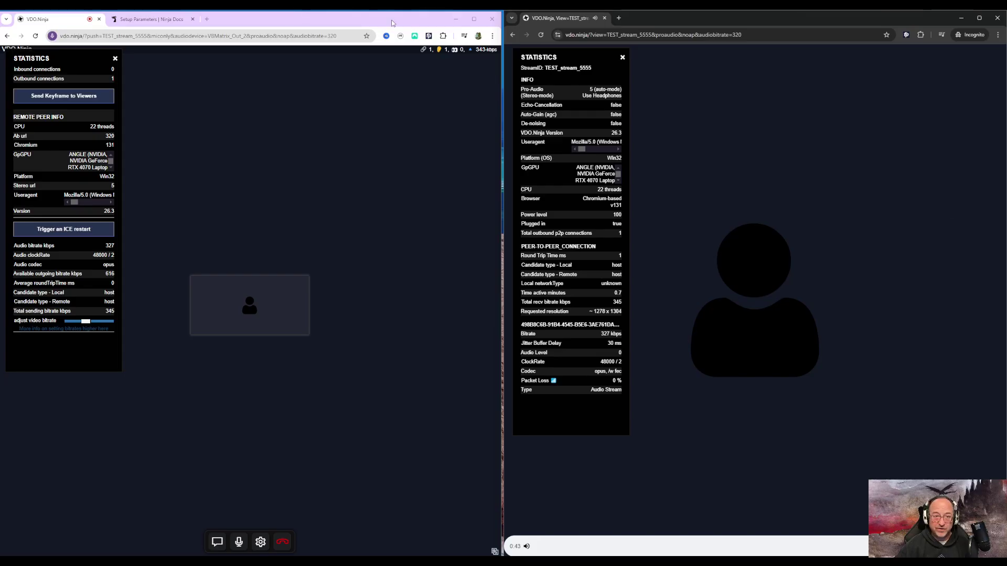
Copy the full push link from the browser and replace the saved Streamer Outgoing (Push) Link in Notepad with it.
click(355, 35)
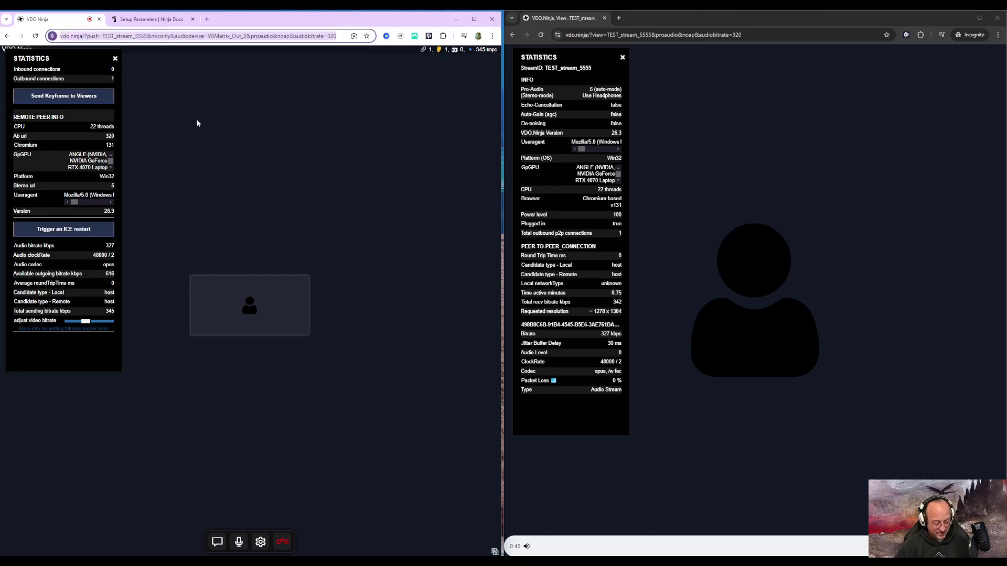
key(alt+Tab)
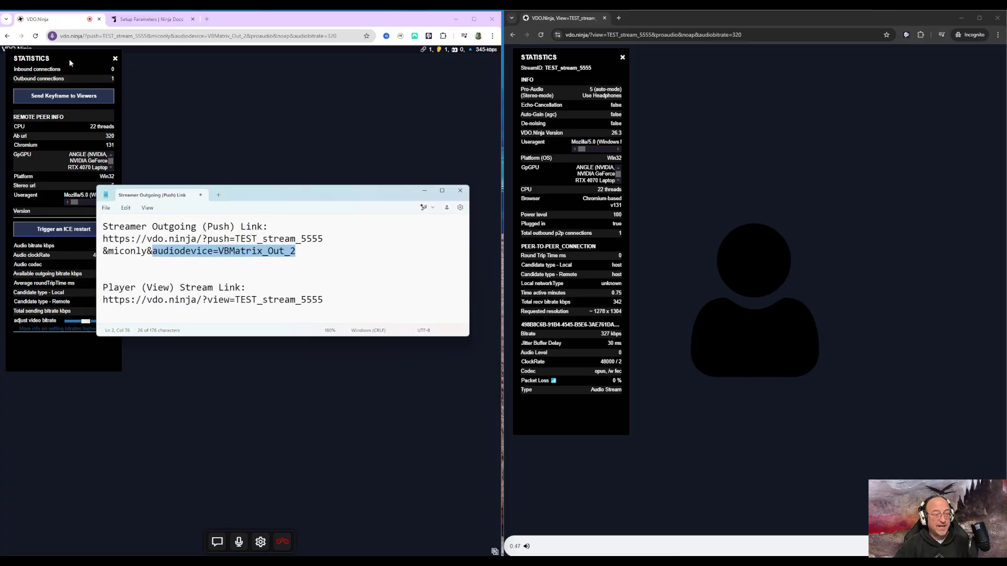
drag(296, 252, 100, 243)
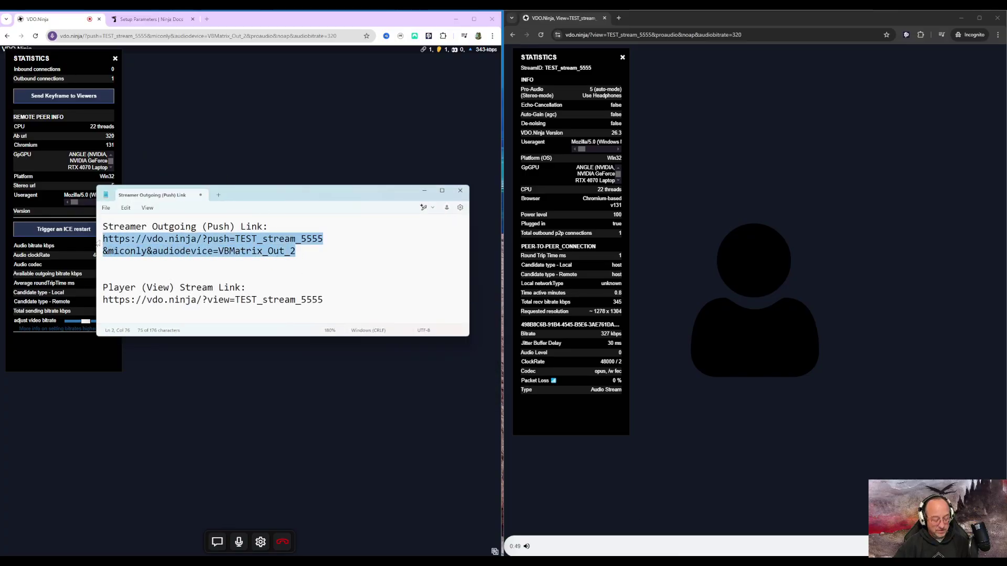
key(ctrl+v)
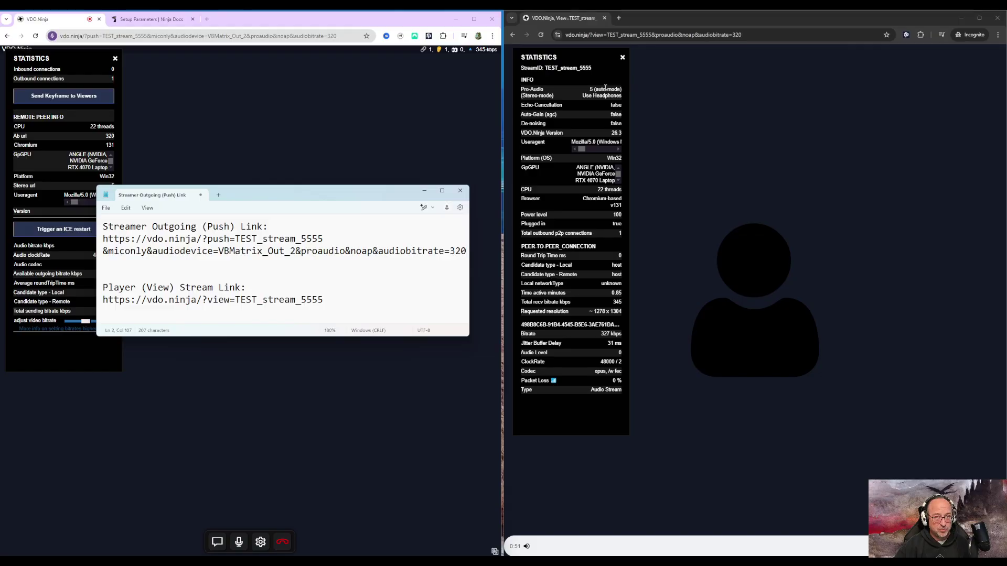
Copy the full view link from the browser, replace the saved Player (View) Stream Link in Notepad with it, and reposition the Notepad window.
click(609, 34)
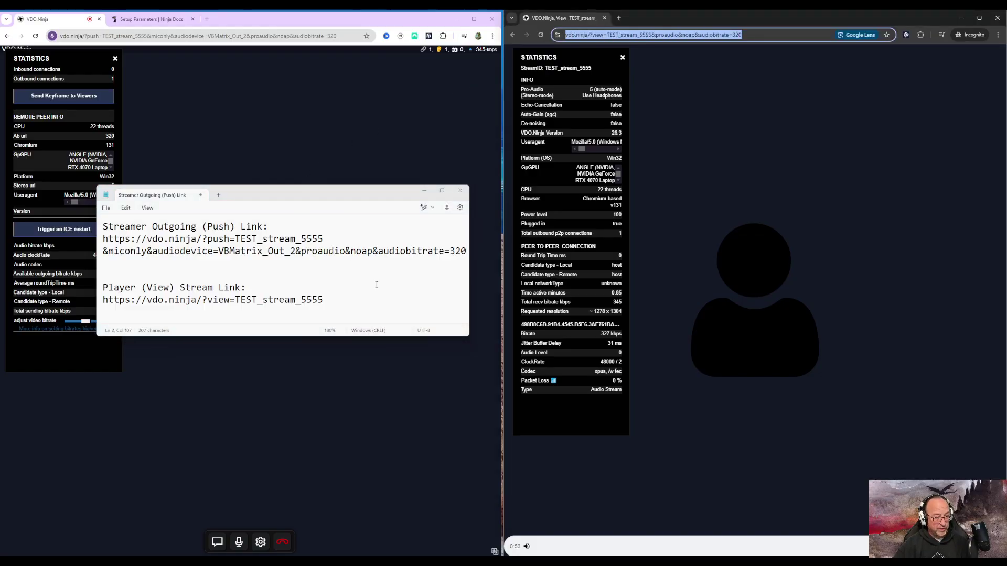
drag(324, 299, 104, 299)
key(ctrl+v)
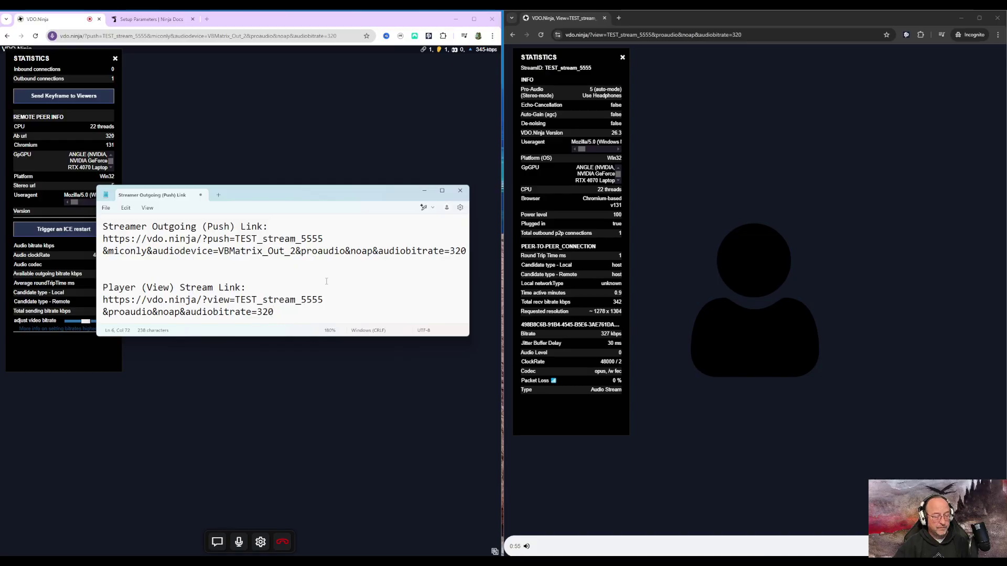
drag(362, 192, 396, 214)
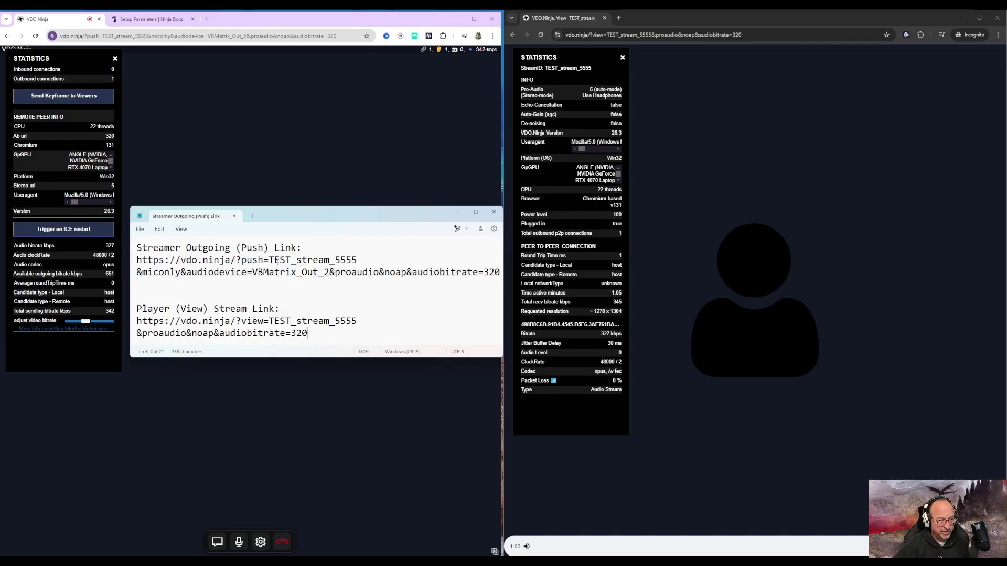
Review the saved links in Notepad by highlighting the push link's stream ID and each parameter, then the view link's address, &proaudio and &noap.
drag(356, 260, 269, 261)
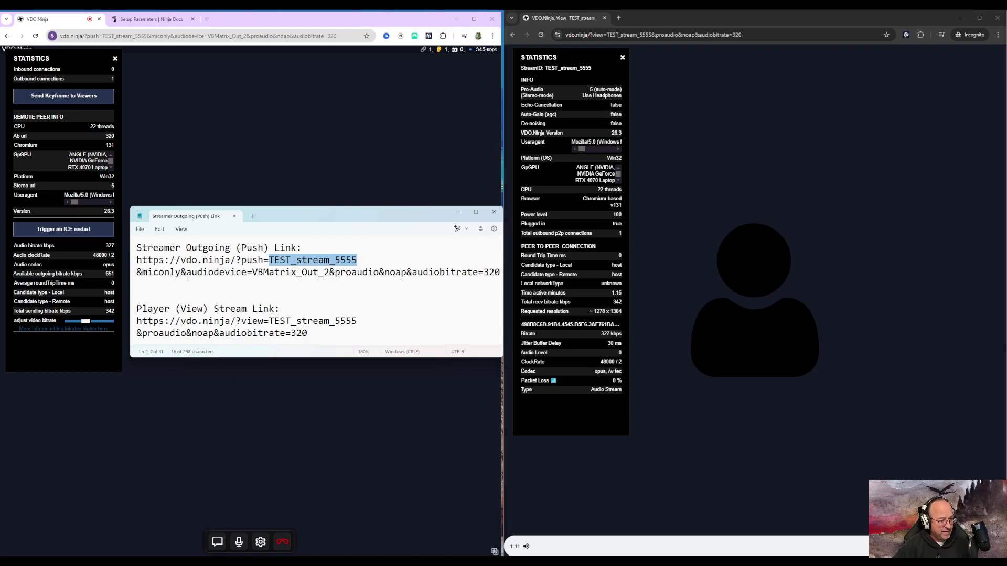
drag(180, 273, 136, 272)
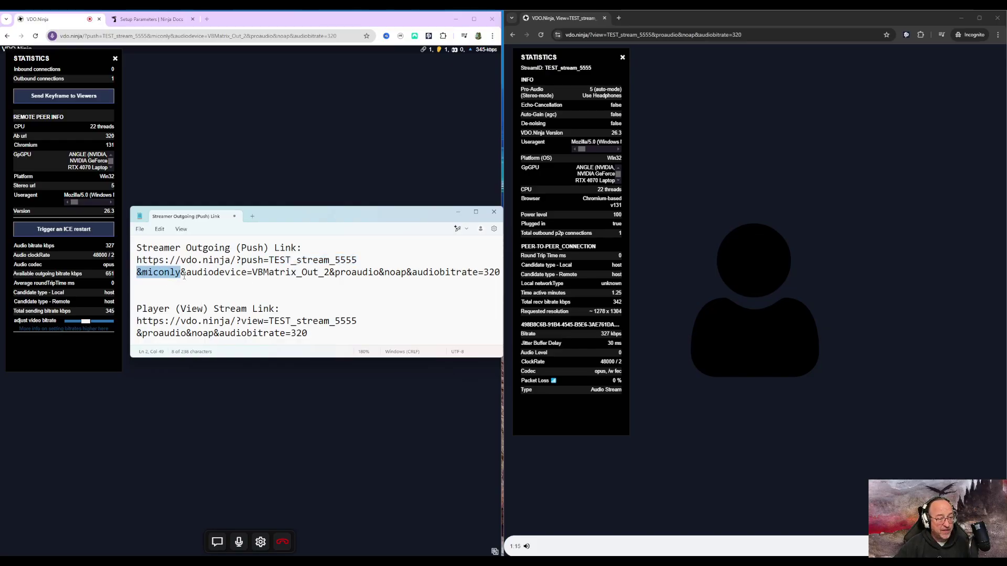
drag(181, 273, 331, 276)
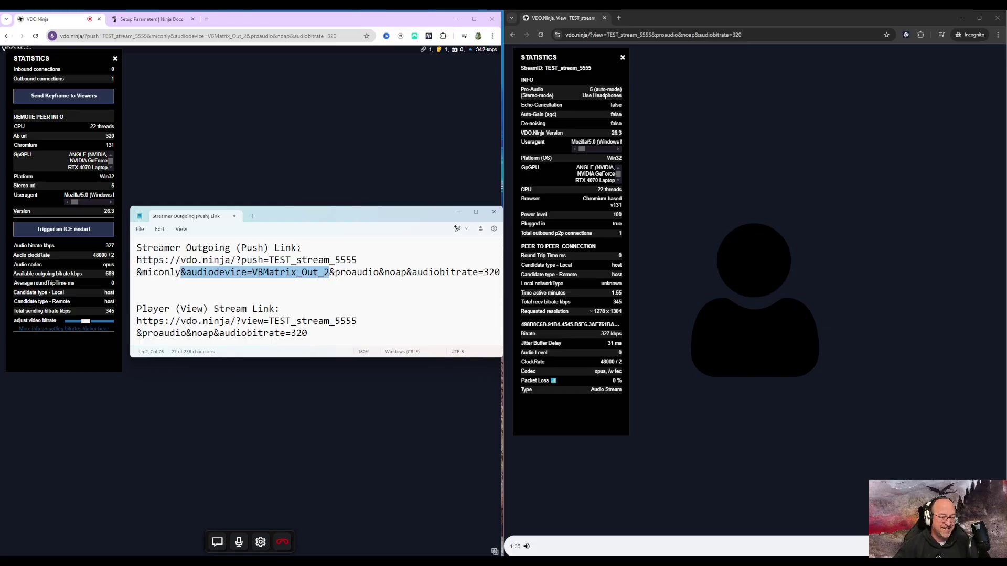
drag(381, 272, 330, 272)
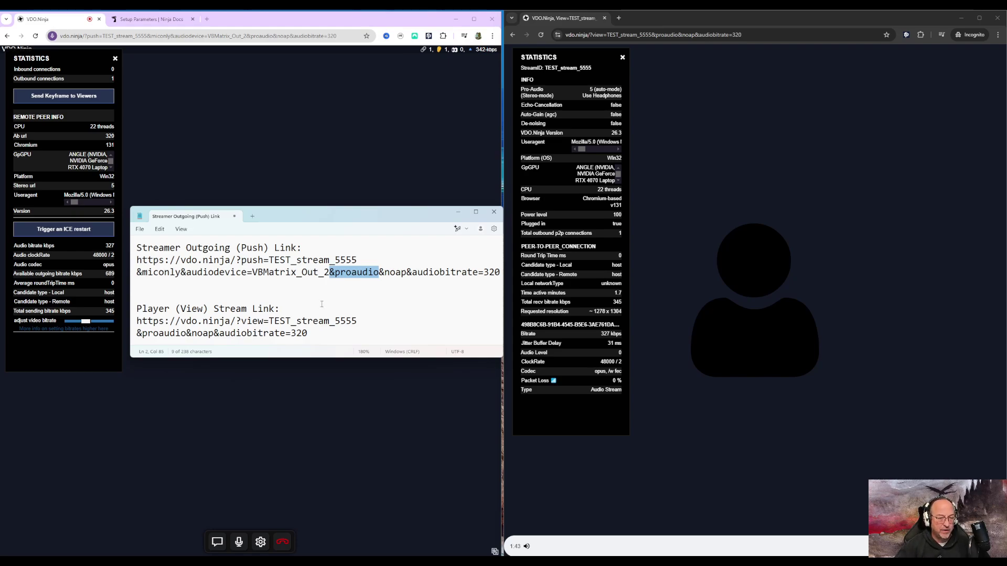
drag(407, 272, 380, 279)
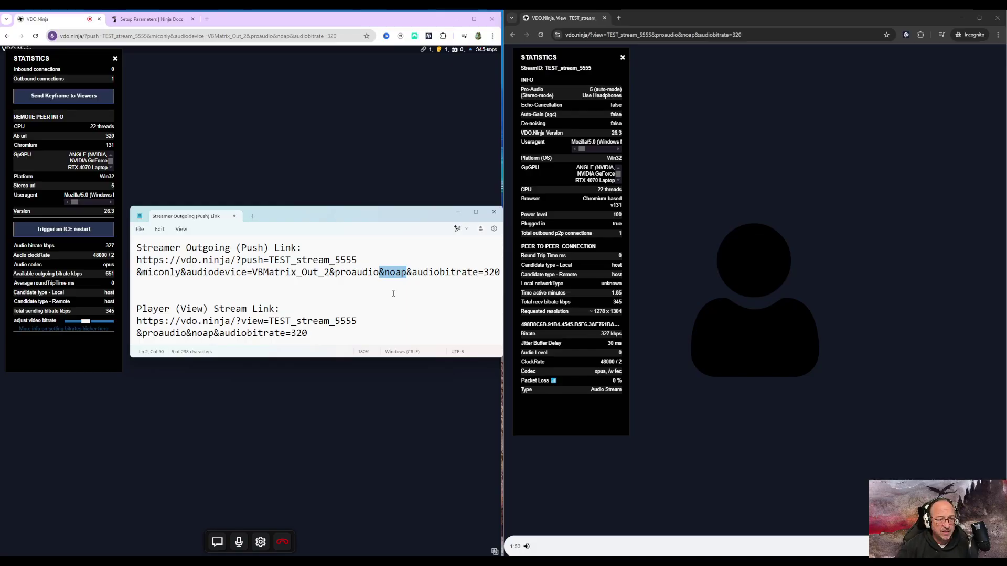
drag(407, 272, 501, 280)
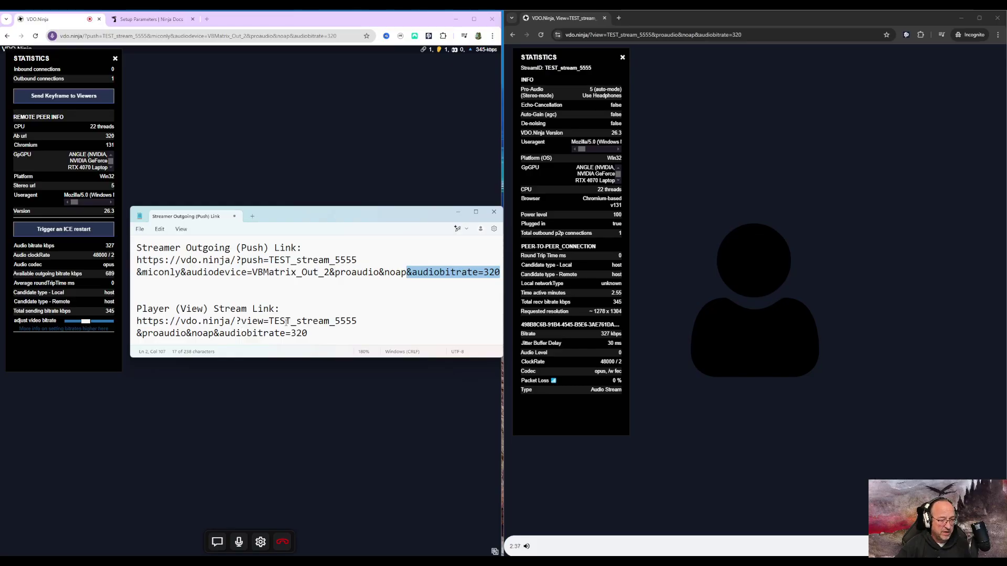
drag(357, 320, 136, 320)
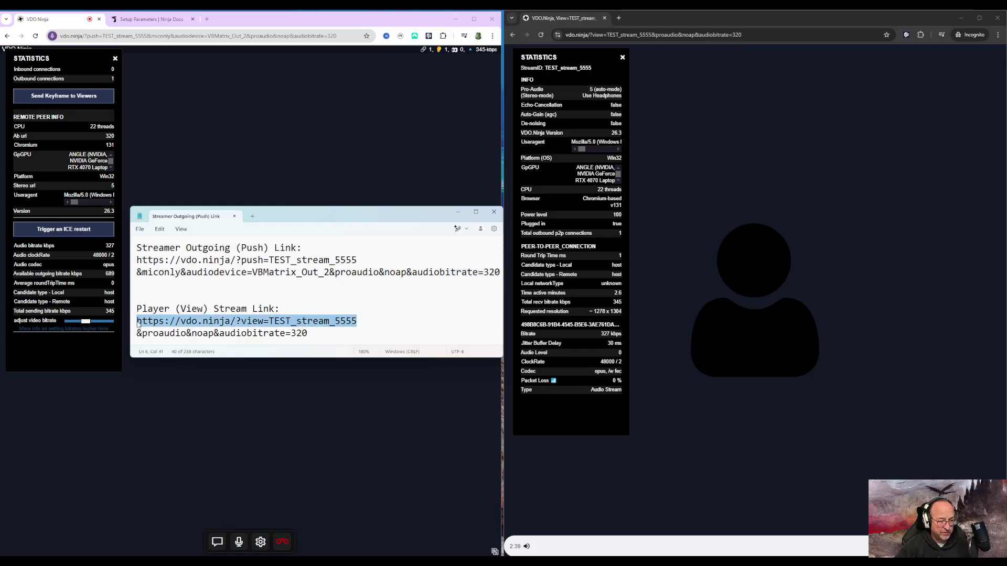
click(252, 321)
drag(265, 321, 128, 341)
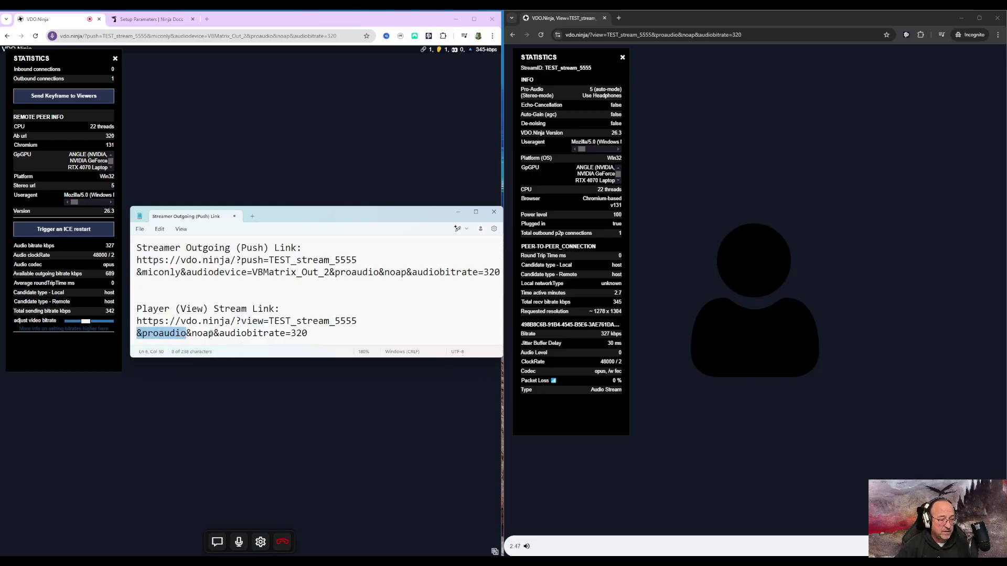
drag(213, 333, 186, 334)
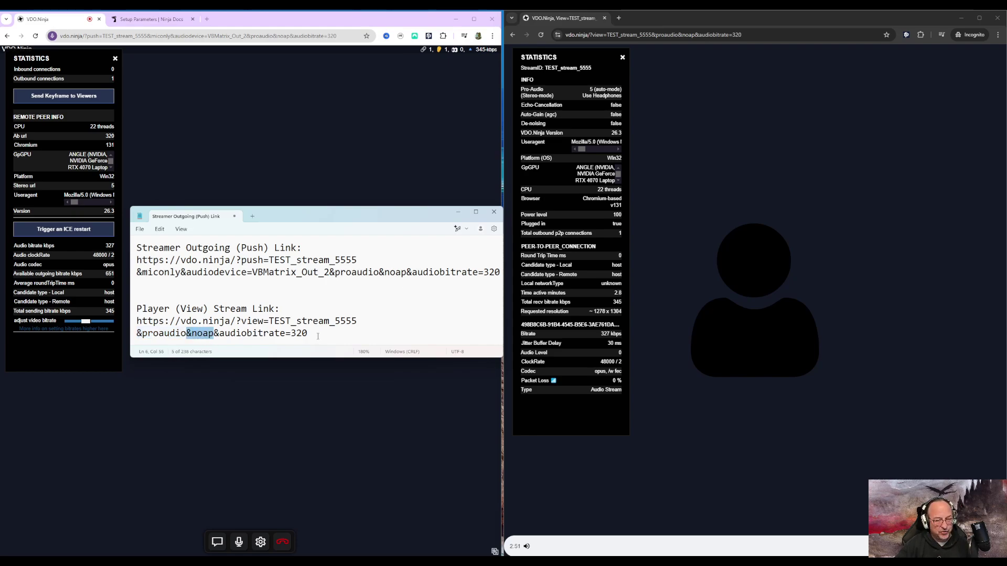
Remove &audiobitrate=320 from both the saved view link and the saved push link, and minimize Notepad.
drag(318, 336, 217, 340)
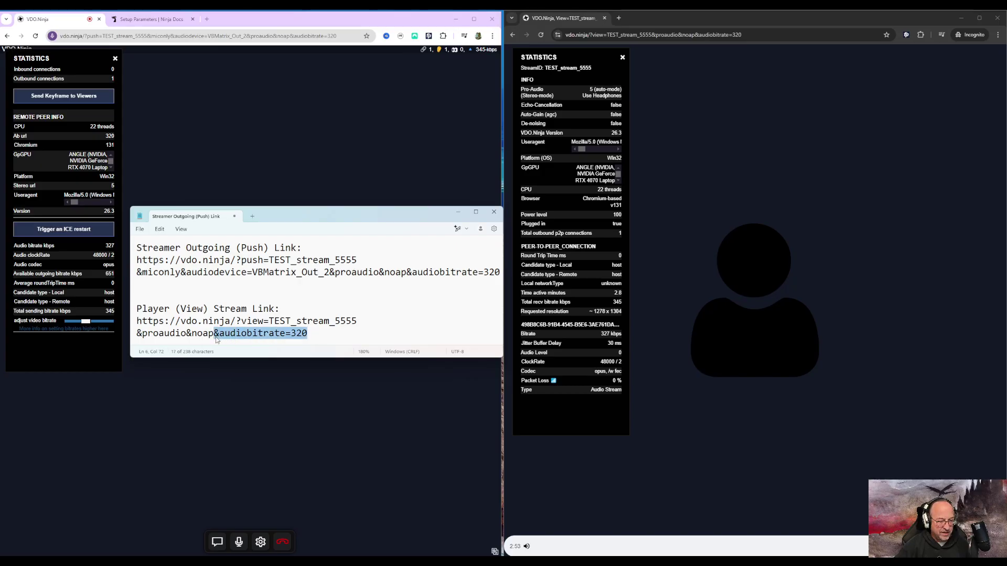
key(BackSpace)
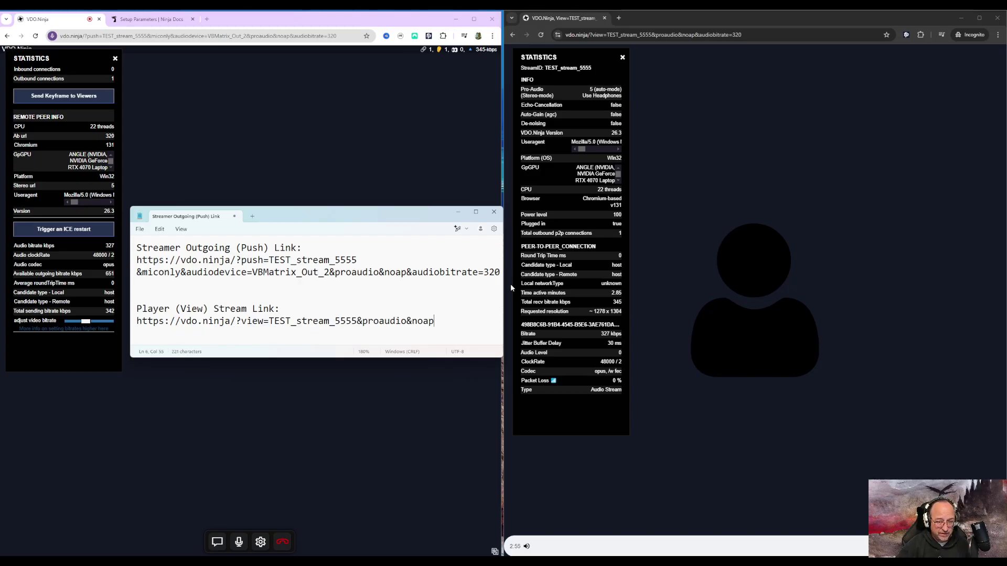
drag(500, 272, 411, 279)
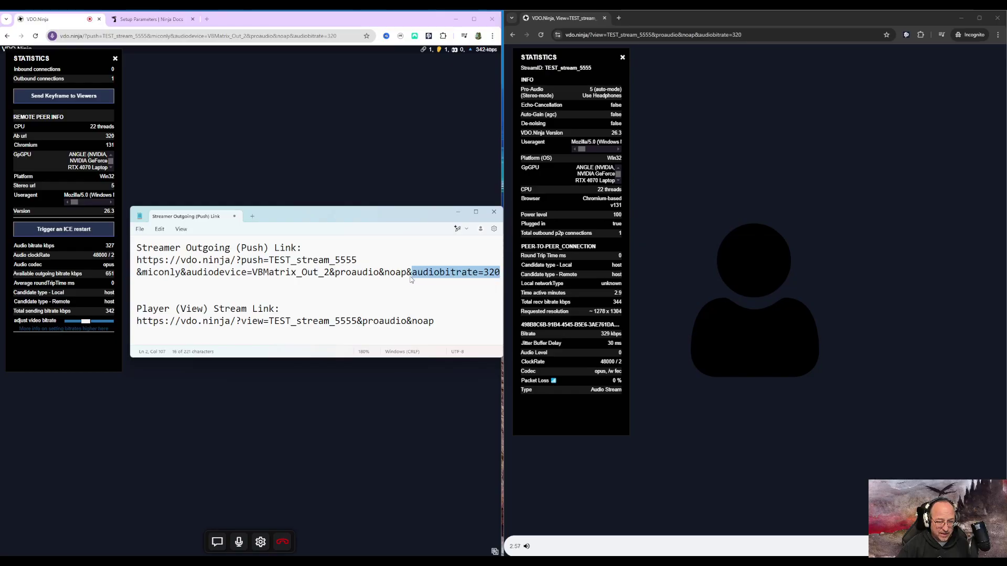
key(BackSpace)
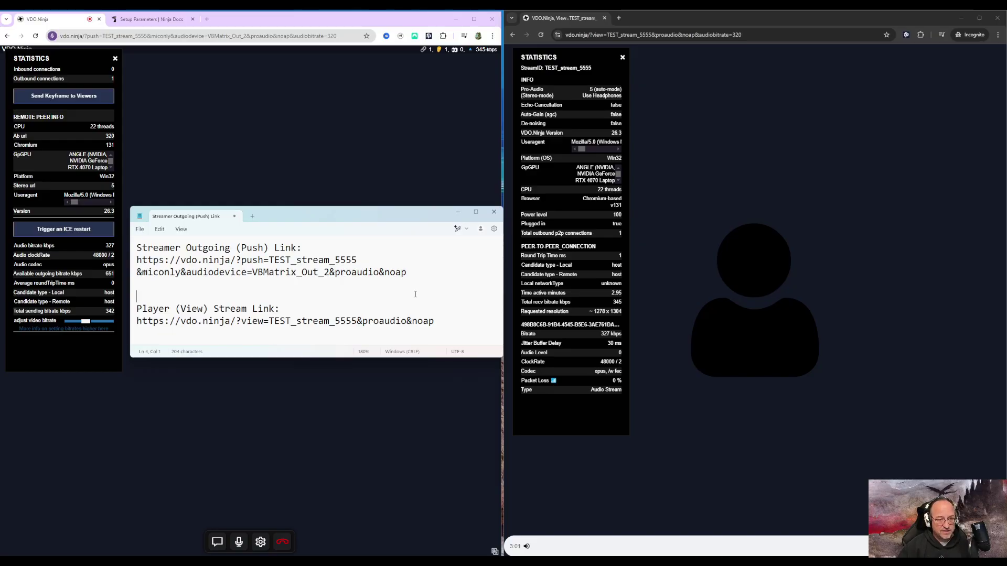
click(460, 211)
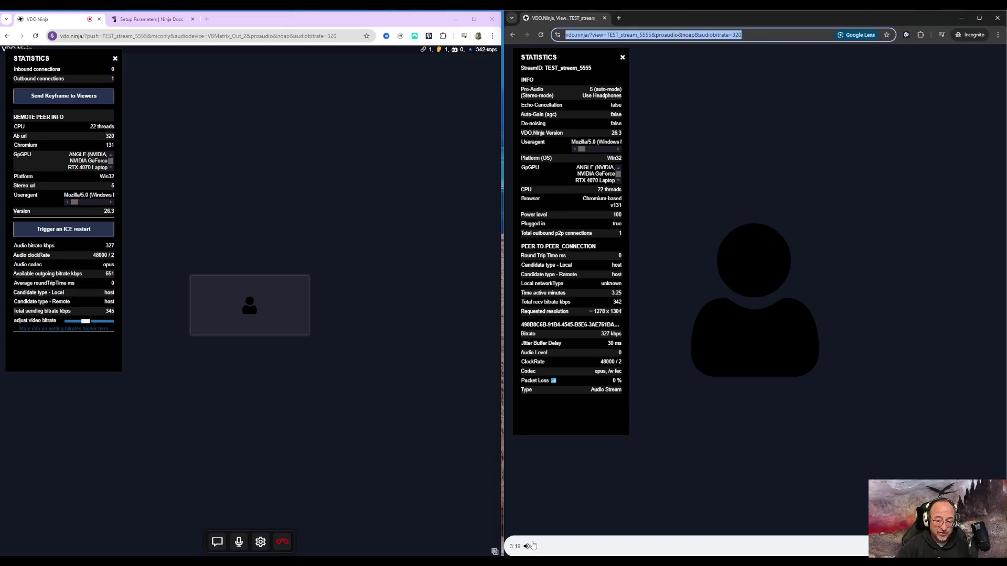
Slightly lower the playback volume of the audio player on the view page.
mouse_move(530, 546)
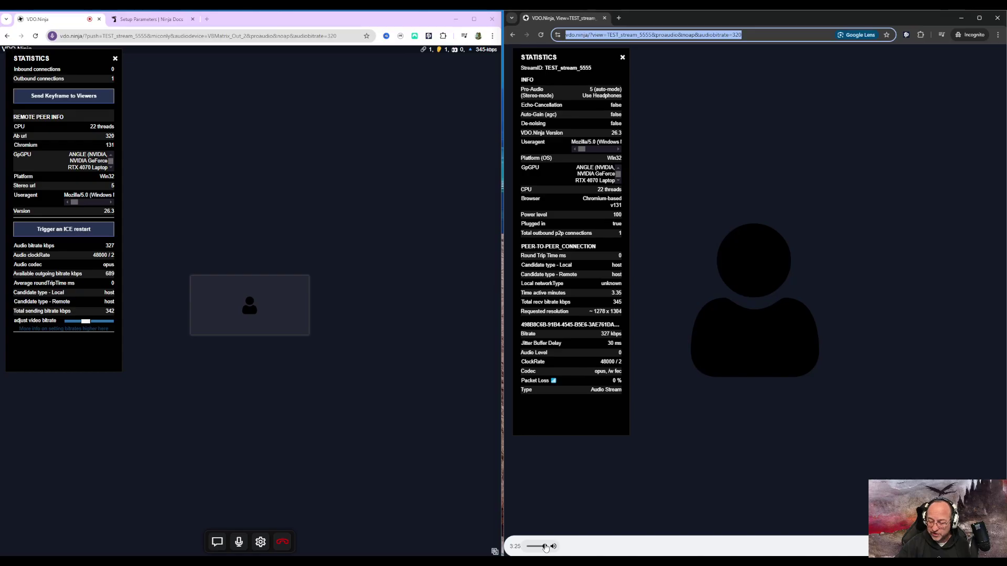
click(544, 548)
drag(543, 549, 547, 549)
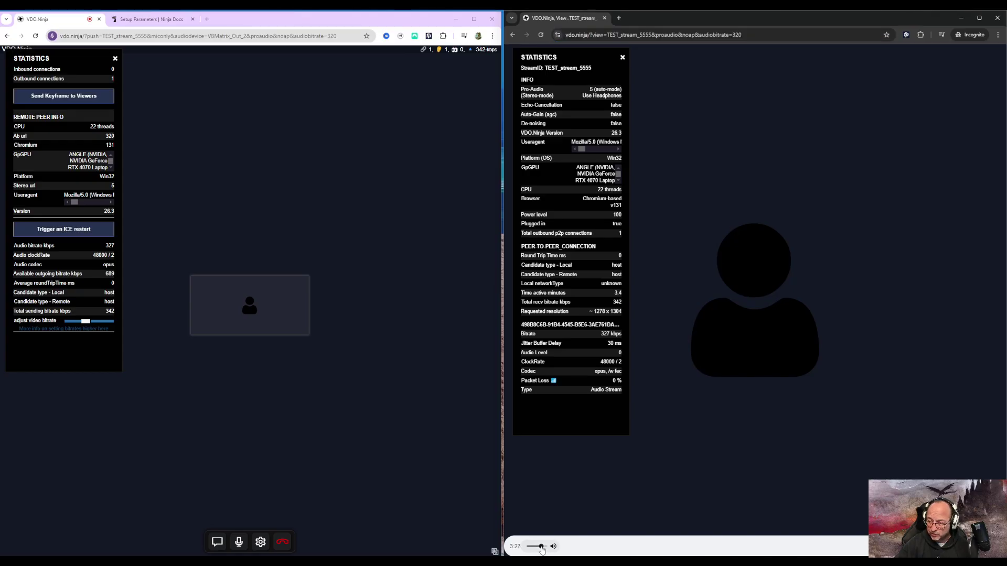